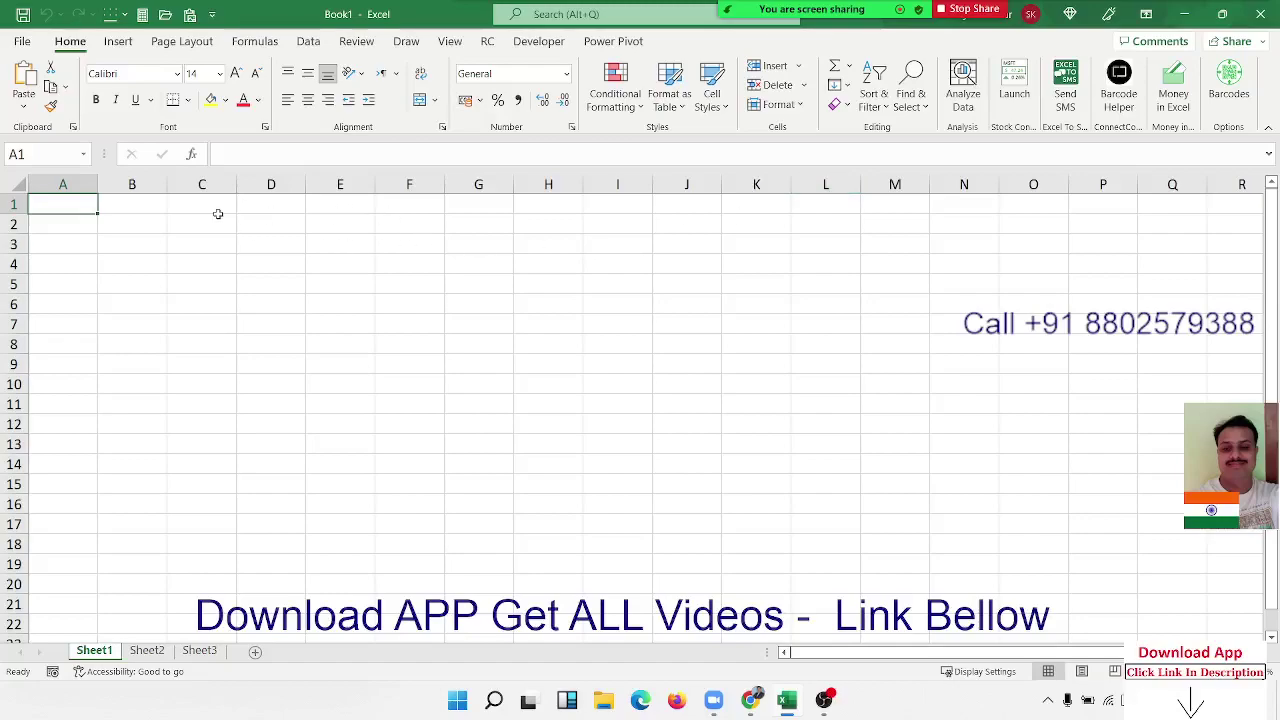
Check the Pinned list, then pin the tl workbook from the Recent list
{"action": "left_click", "coordinate": [24, 44]}
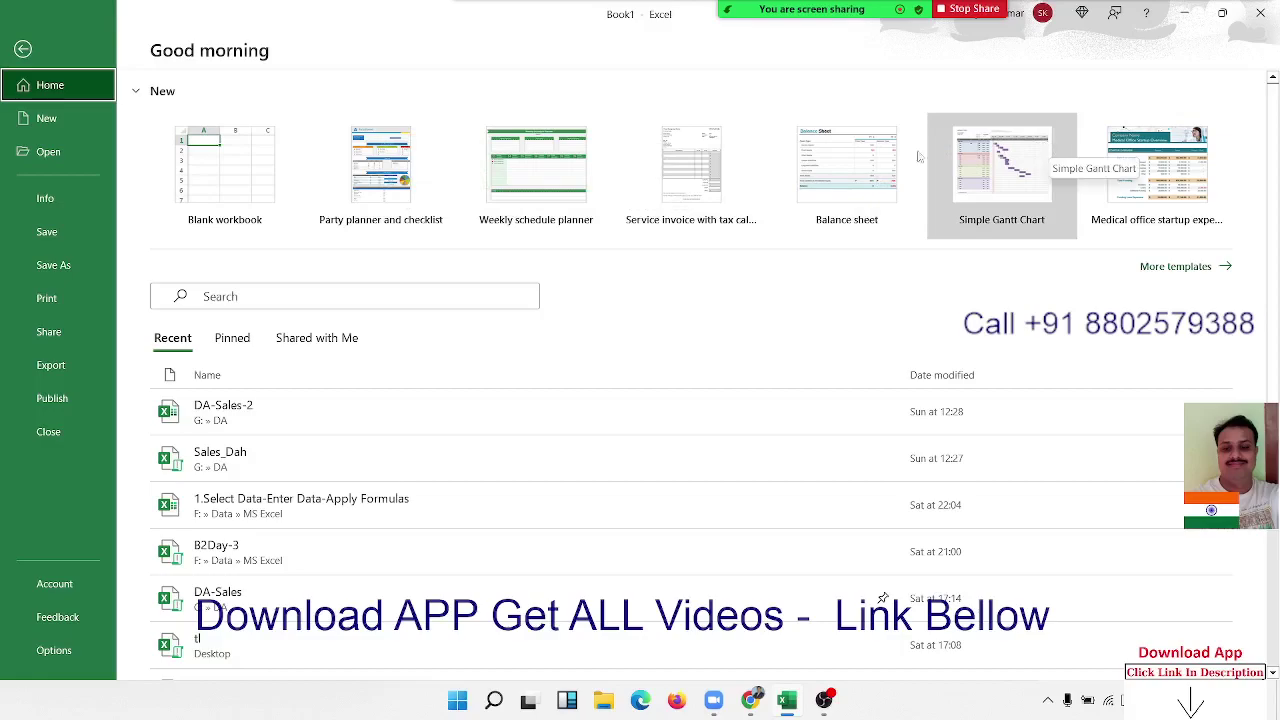
{"action": "scroll", "coordinate": [297, 400], "scroll_direction": "down", "scroll_amount": 3}
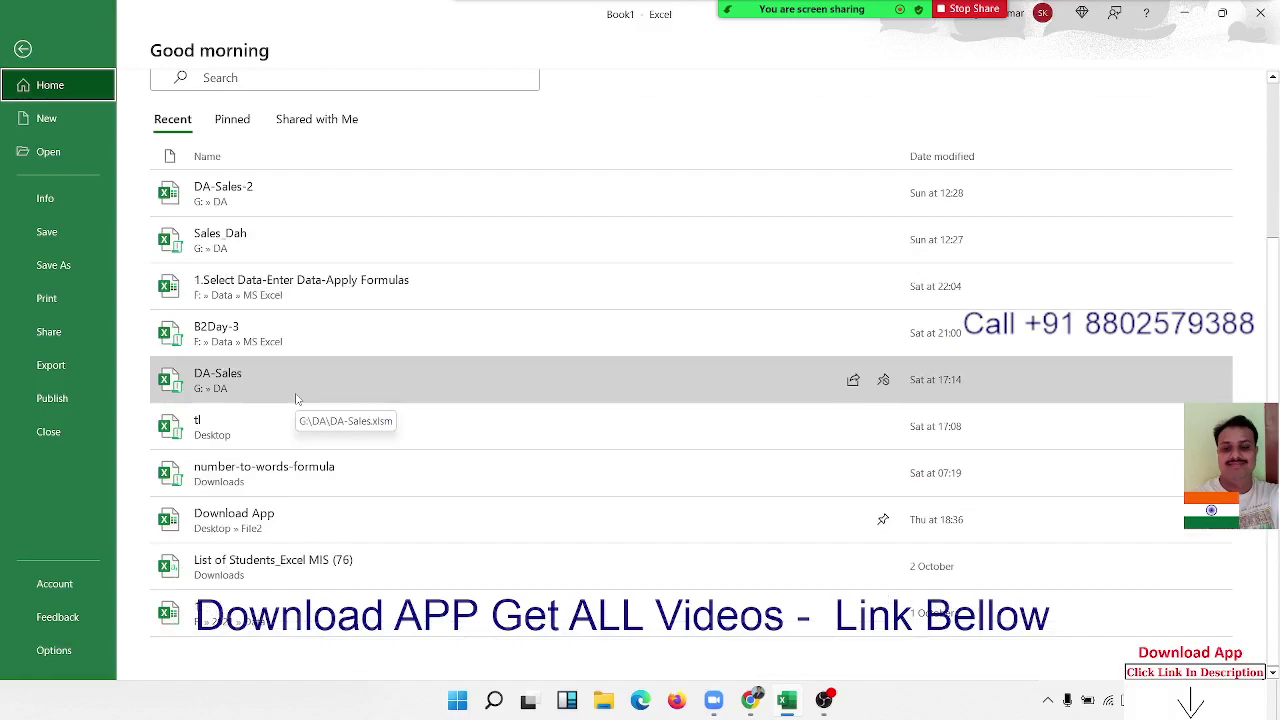
{"action": "scroll", "coordinate": [297, 400], "scroll_direction": "up", "scroll_amount": 2}
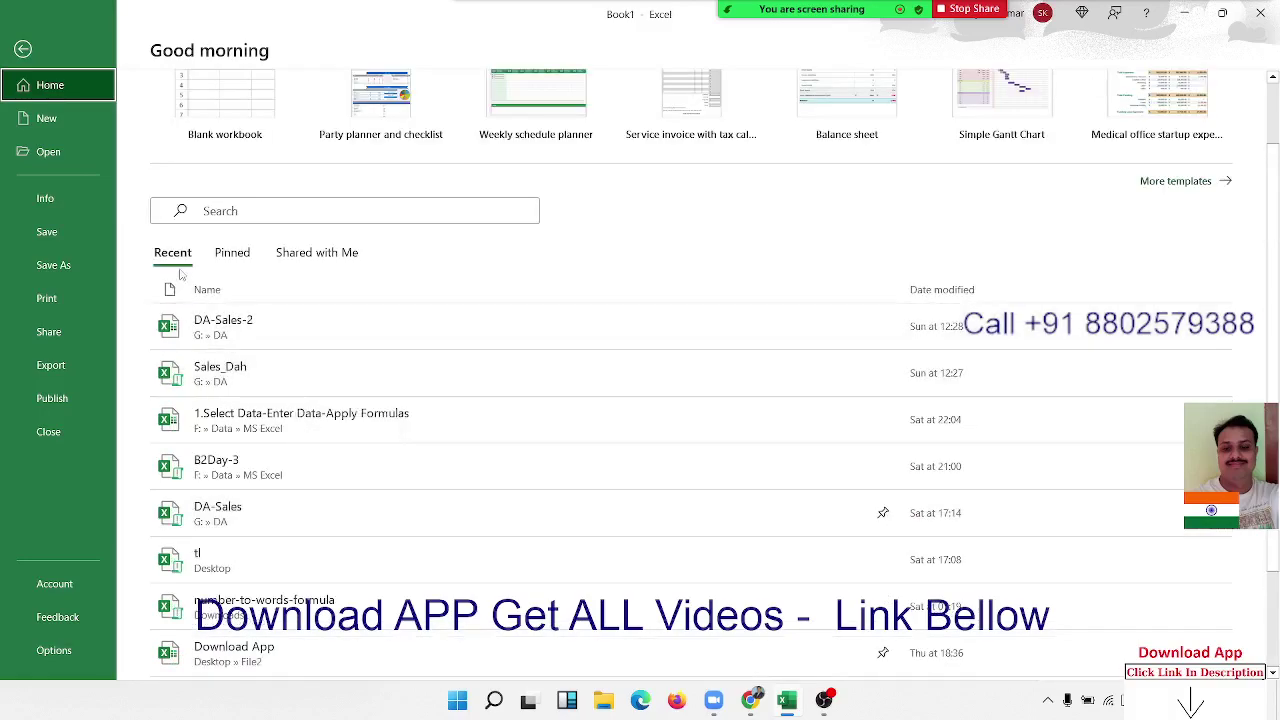
{"action": "left_click", "coordinate": [246, 256]}
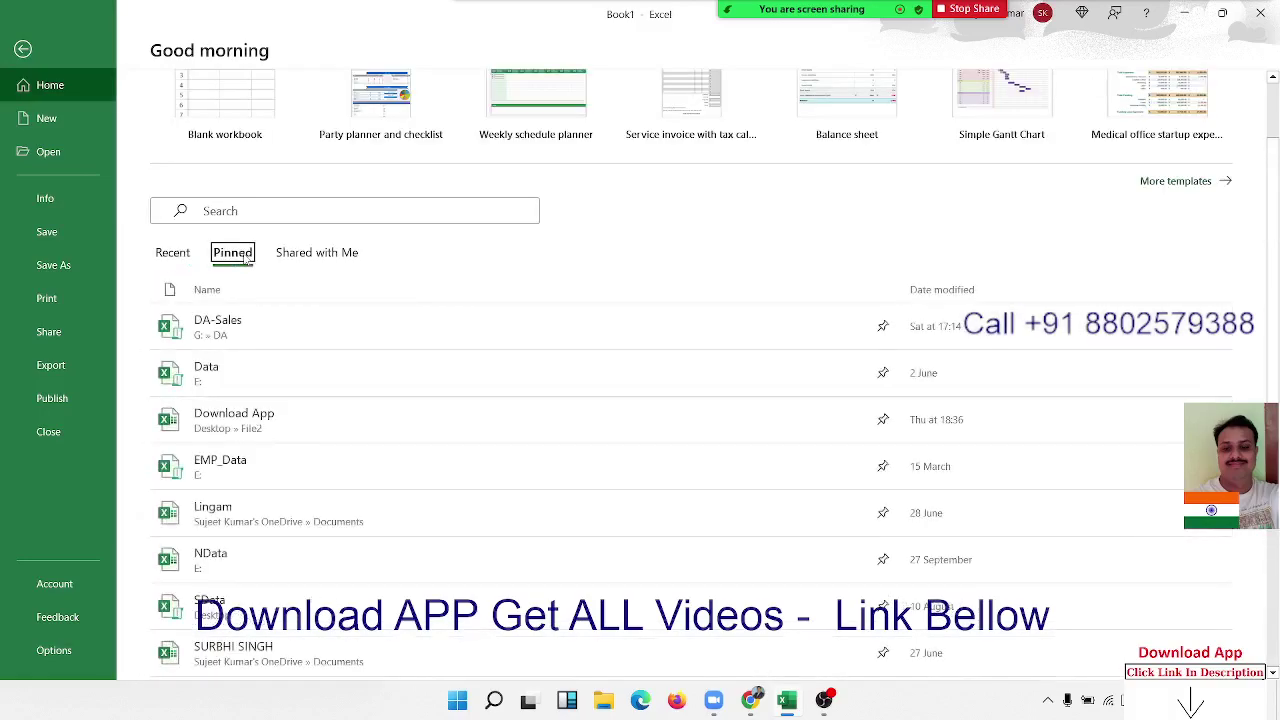
{"action": "left_click", "coordinate": [165, 254]}
{"action": "scroll", "coordinate": [285, 380], "scroll_direction": "down", "scroll_amount": 2}
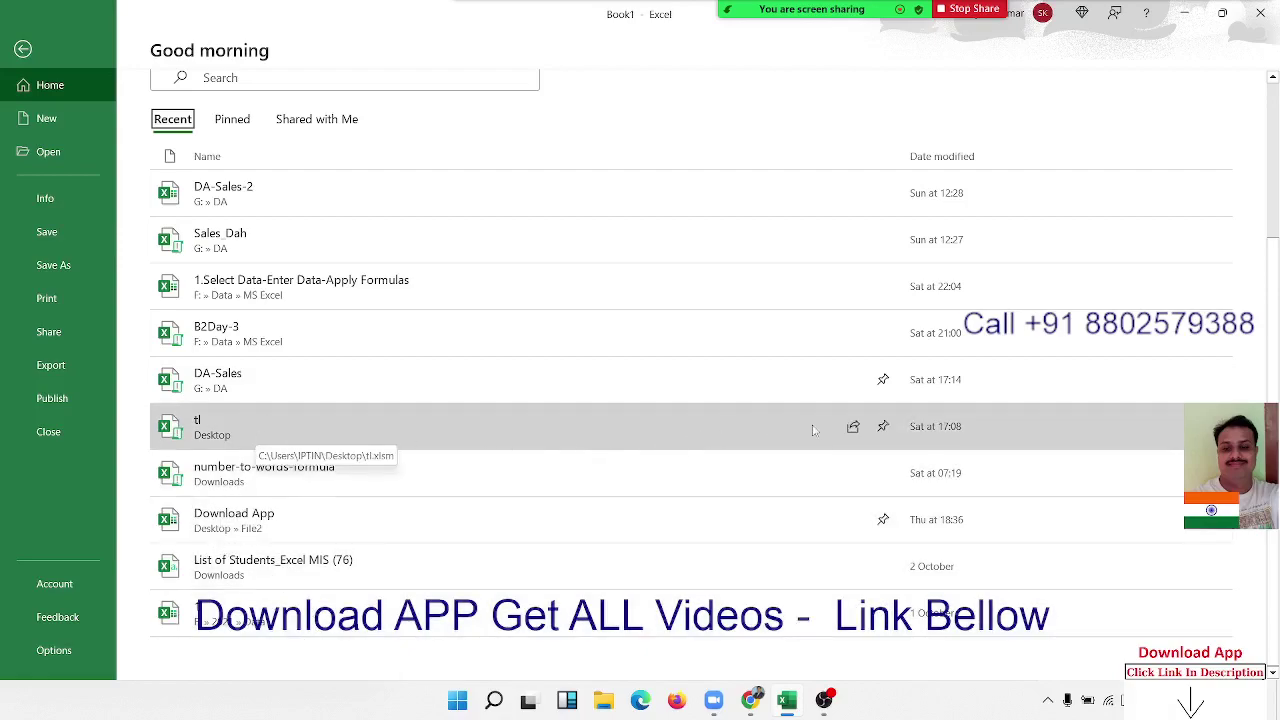
{"action": "left_click", "coordinate": [884, 426]}
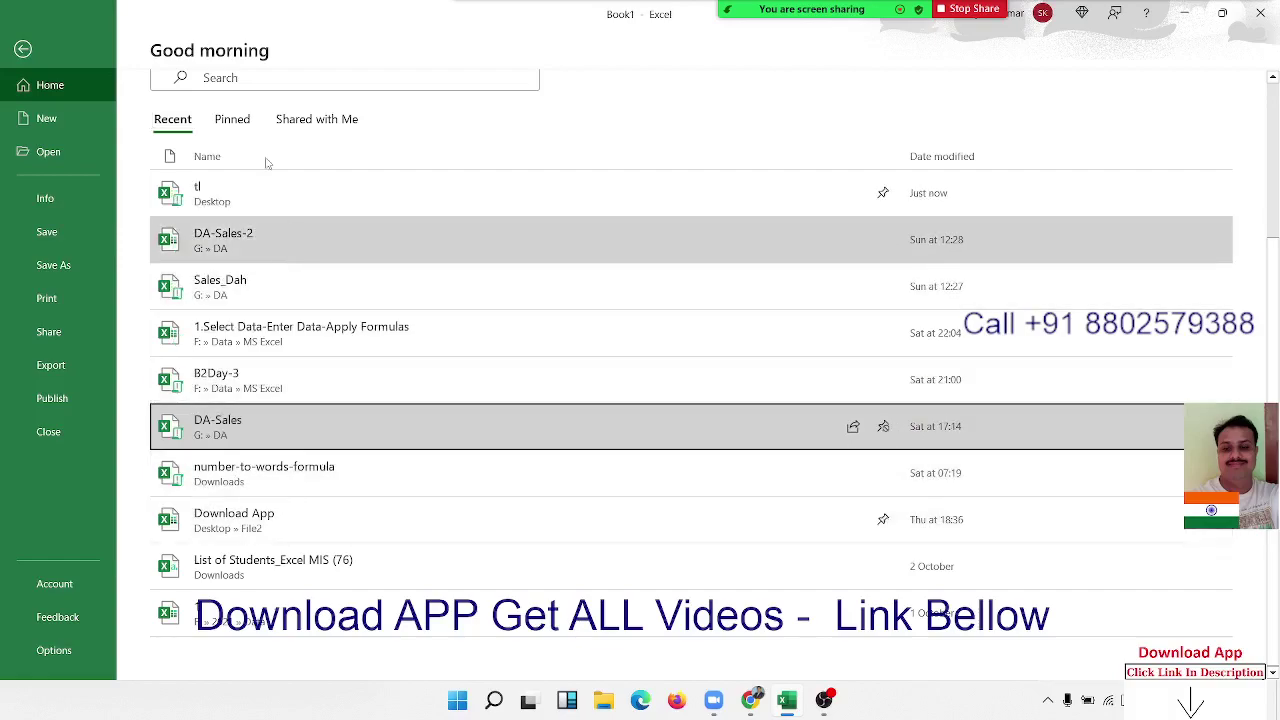
Unpin another workbook from the Pinned list
{"action": "left_click", "coordinate": [228, 122]}
{"action": "scroll", "coordinate": [217, 280], "scroll_direction": "down", "scroll_amount": 3}
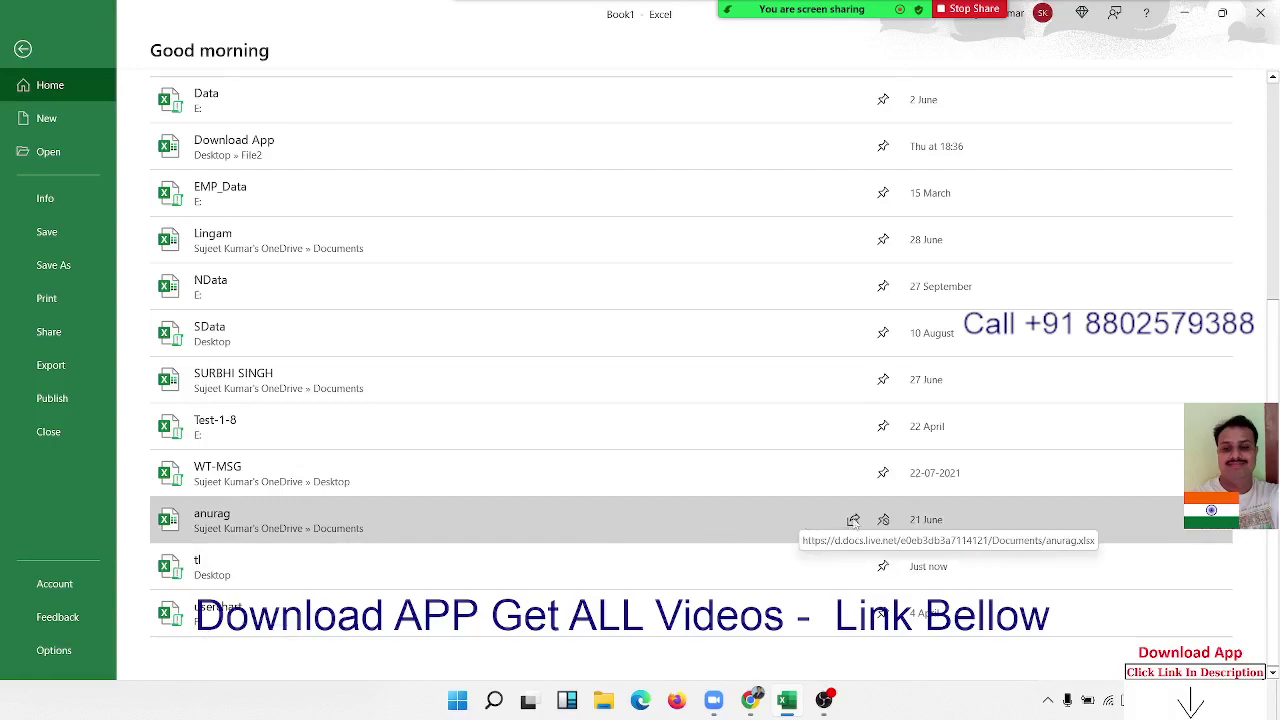
{"action": "left_click", "coordinate": [883, 525]}
{"action": "left_click", "coordinate": [883, 521]}
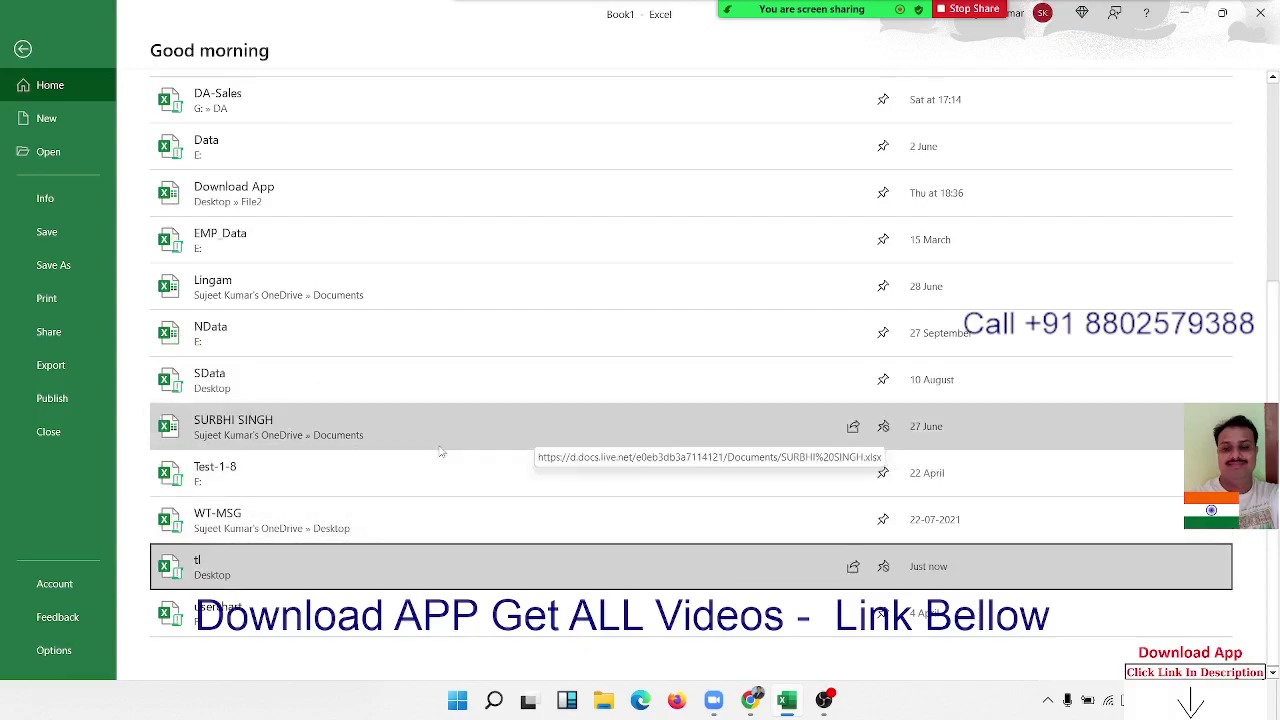
Show the workbooks shared with you, such as DA Rep
{"action": "scroll", "coordinate": [535, 435], "scroll_direction": "up", "scroll_amount": 3}
{"action": "left_click", "coordinate": [289, 340]}
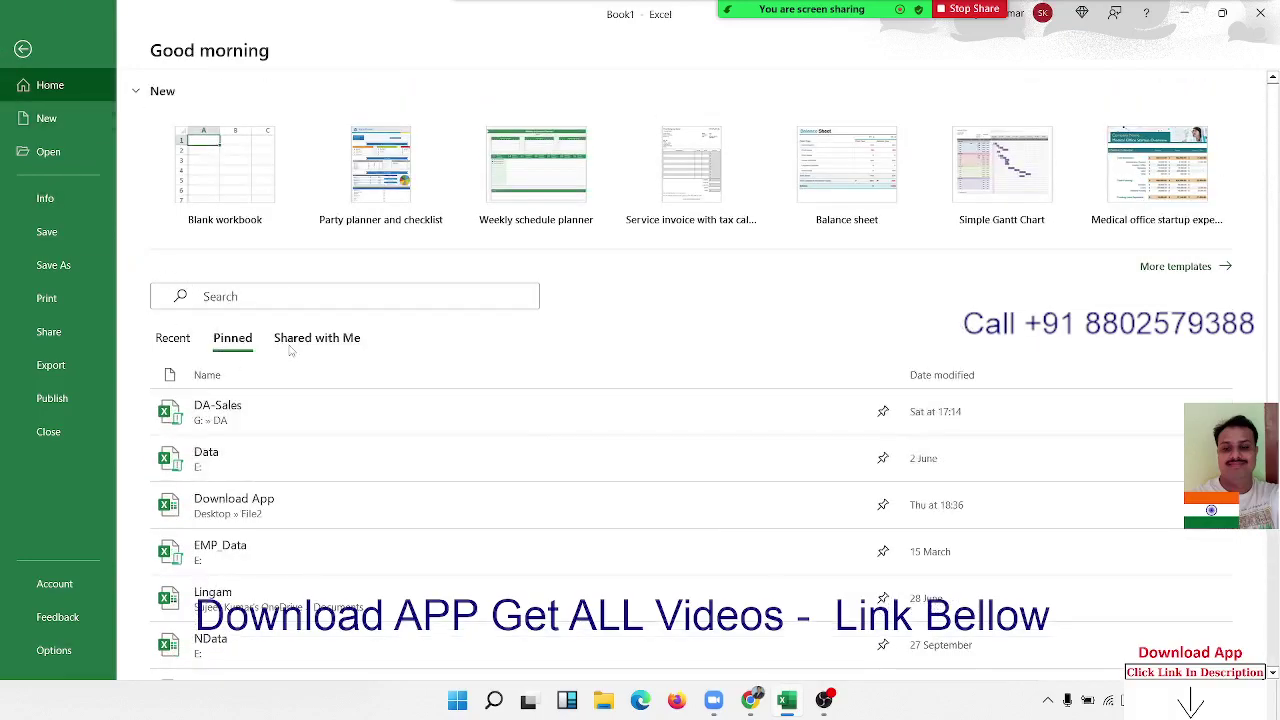
{"action": "scroll", "coordinate": [291, 400], "scroll_direction": "down", "scroll_amount": 1}
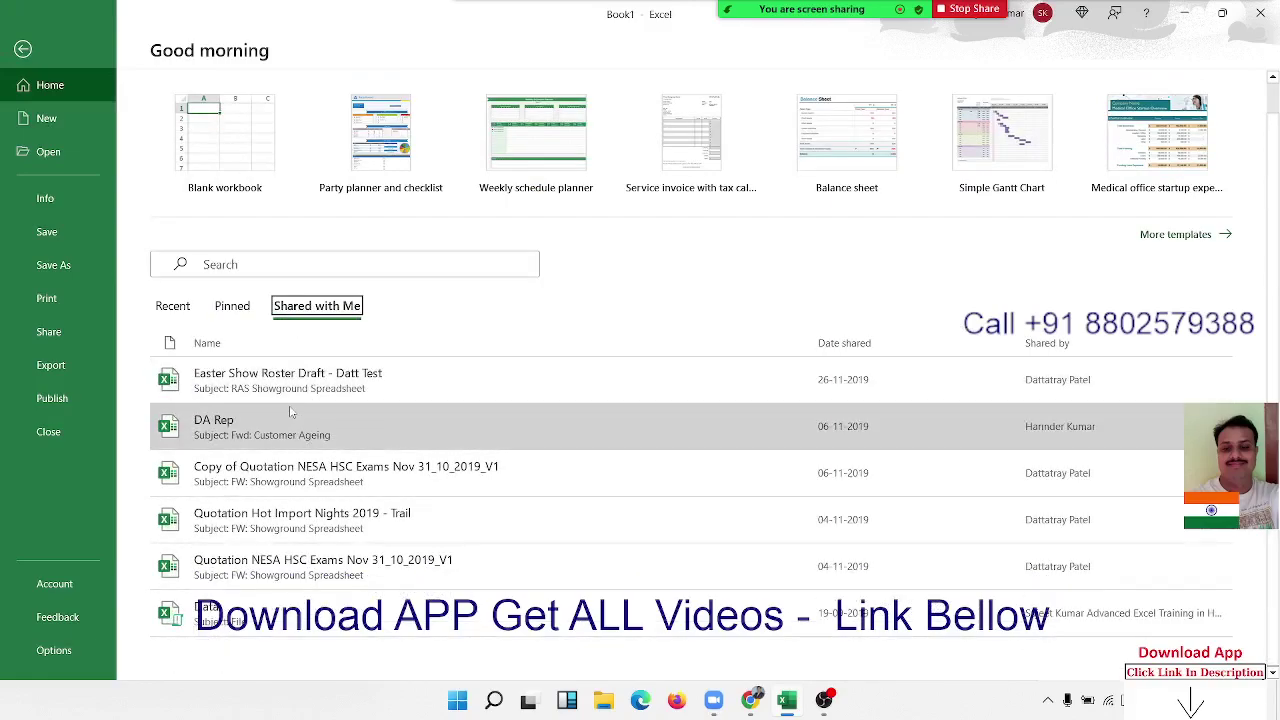
{"action": "scroll", "coordinate": [291, 412], "scroll_direction": "up", "scroll_amount": 1}
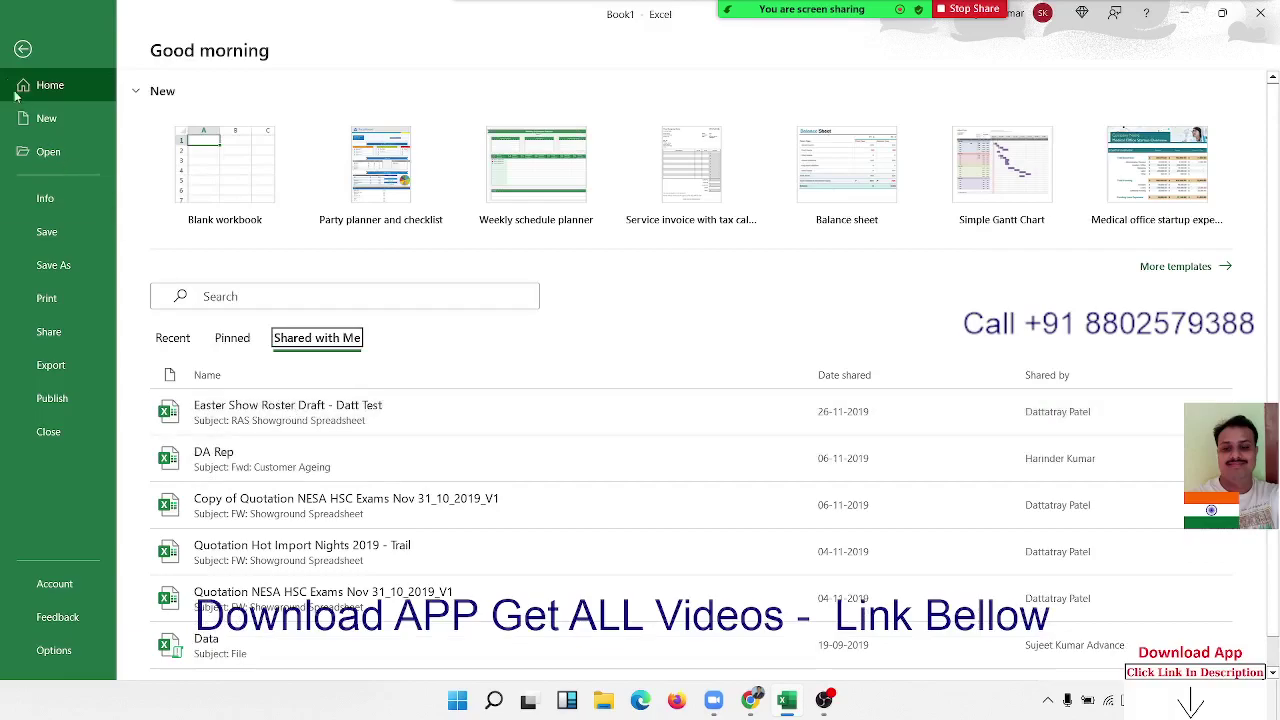
Scroll the New template gallery past designs like Party planner, Project timeline and Floral wedding budget
{"action": "left_click", "coordinate": [36, 118]}
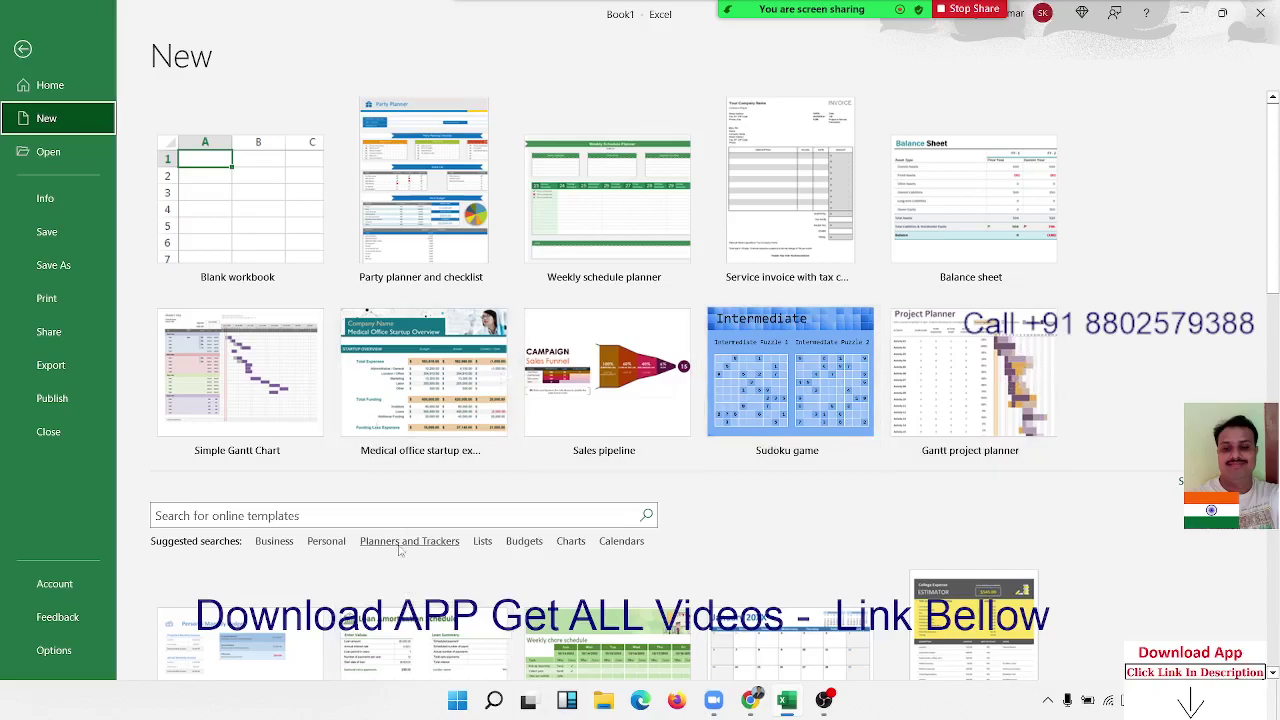
{"action": "scroll", "coordinate": [399, 549], "scroll_direction": "down", "scroll_amount": 4}
{"action": "scroll", "coordinate": [399, 549], "scroll_direction": "down", "scroll_amount": 3}
{"action": "scroll", "coordinate": [399, 549], "scroll_direction": "down", "scroll_amount": 2}
{"action": "scroll", "coordinate": [405, 545], "scroll_direction": "down", "scroll_amount": 2}
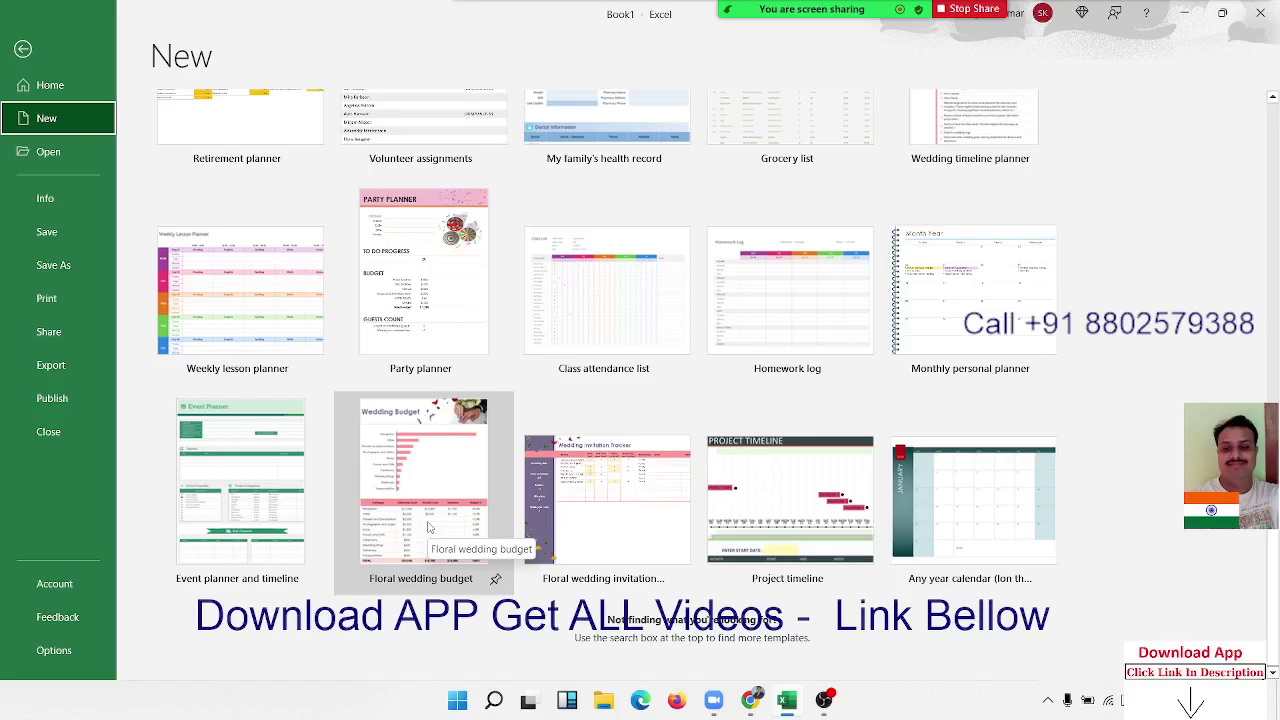
{"action": "scroll", "coordinate": [529, 235], "scroll_direction": "up", "scroll_amount": 4}
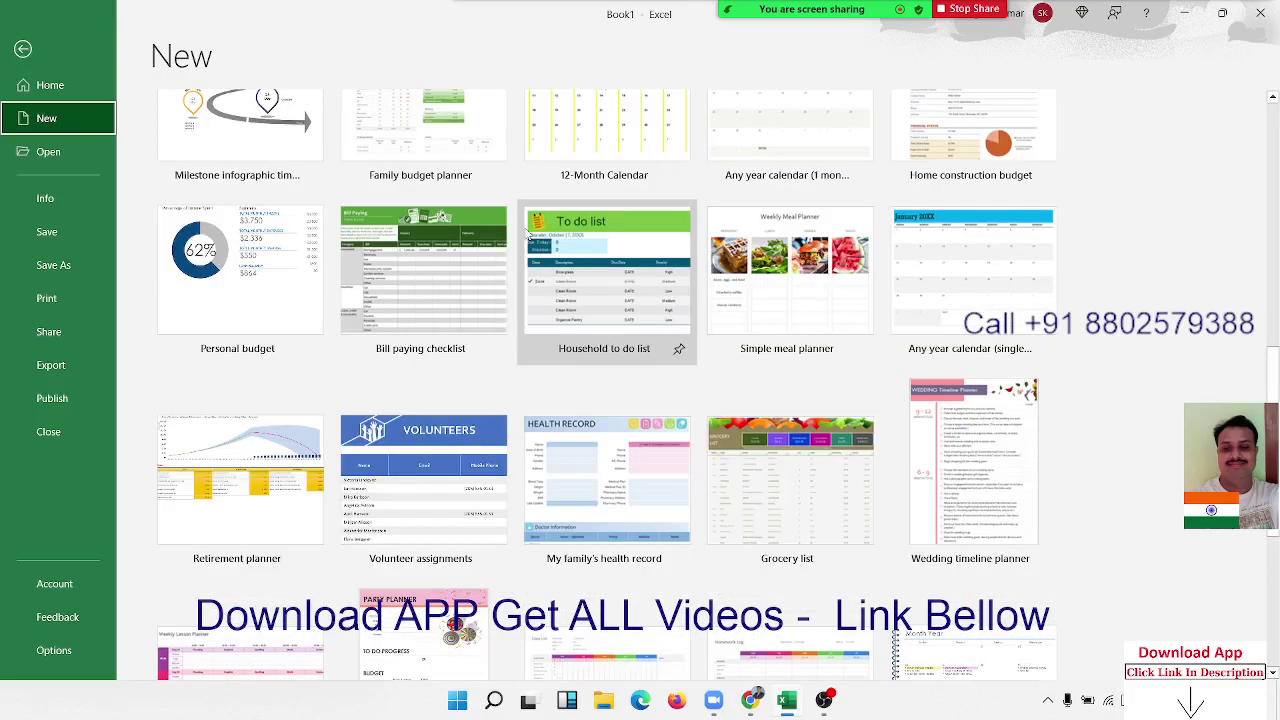
{"action": "scroll", "coordinate": [529, 235], "scroll_direction": "up", "scroll_amount": 1}
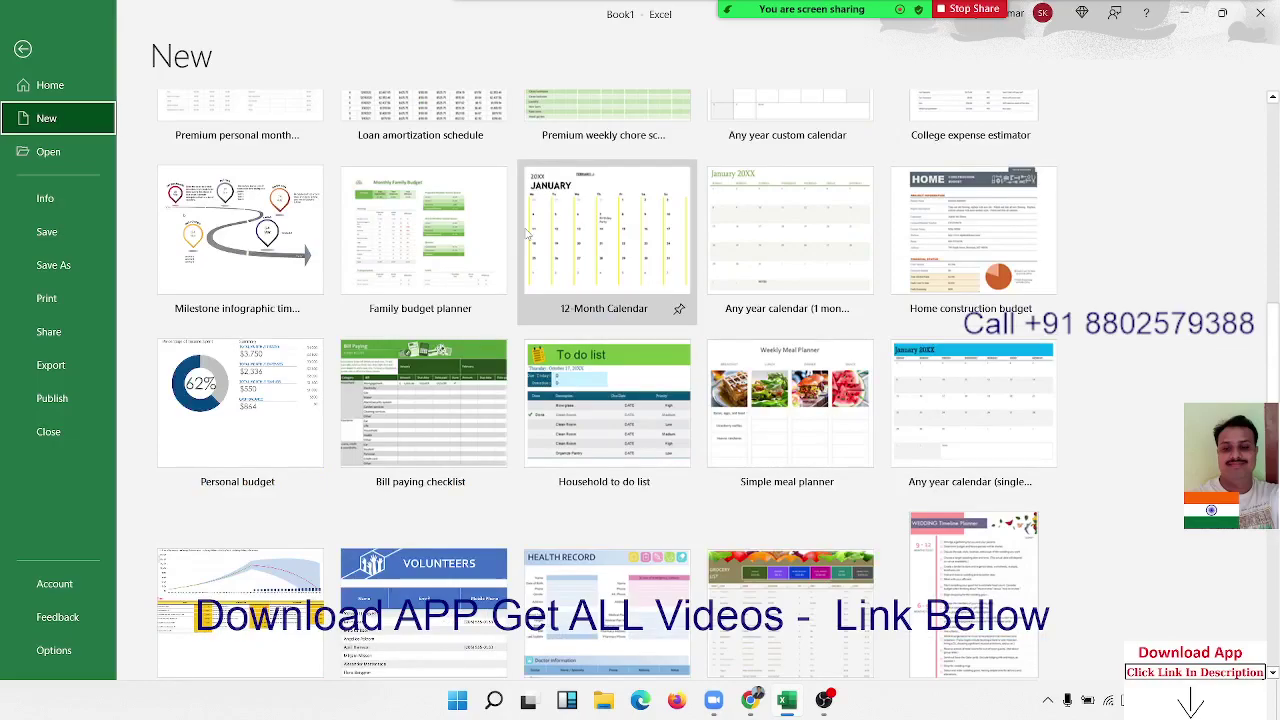
{"action": "scroll", "coordinate": [592, 195], "scroll_direction": "up", "scroll_amount": 1}
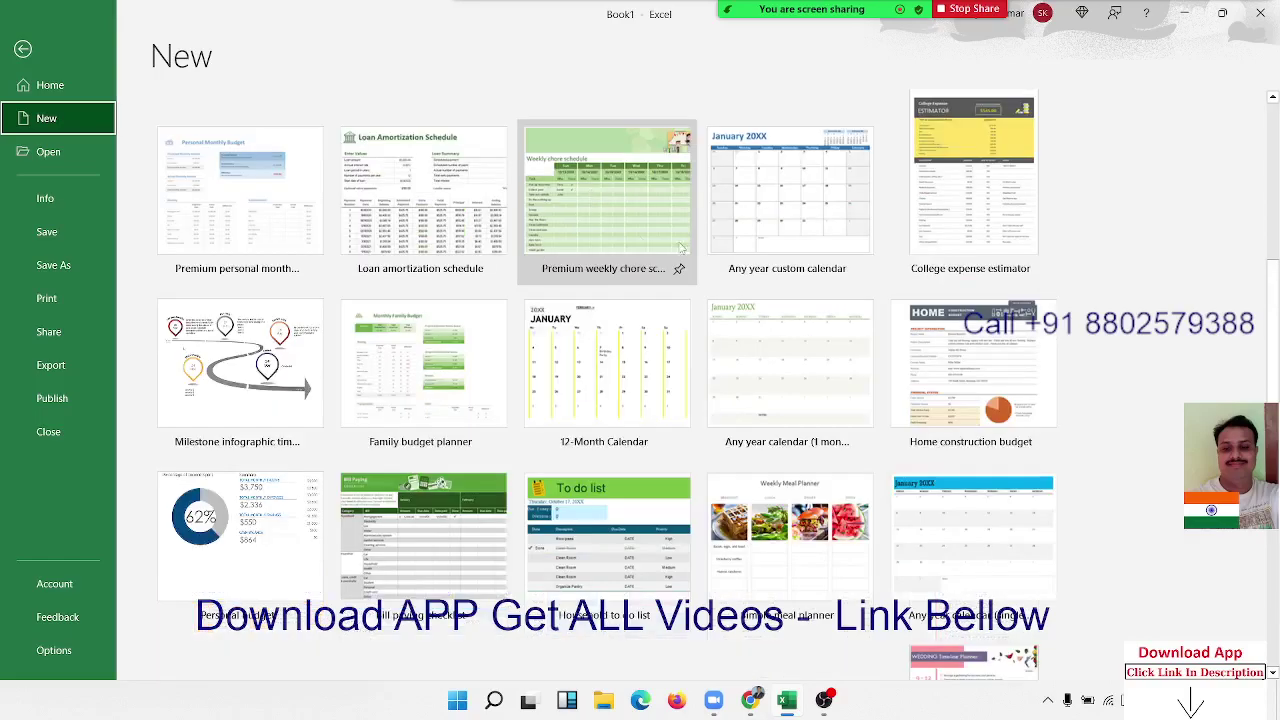
{"action": "scroll", "coordinate": [597, 426], "scroll_direction": "down", "scroll_amount": 1}
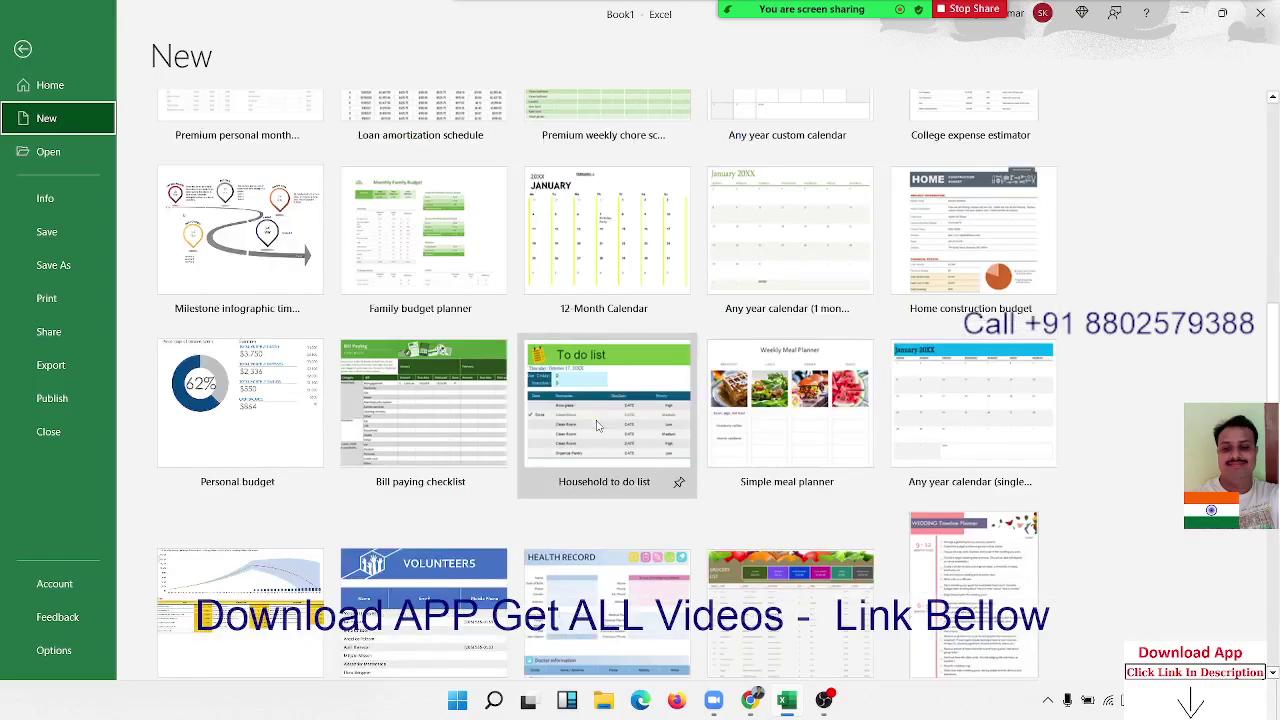
{"action": "scroll", "coordinate": [597, 426], "scroll_direction": "down", "scroll_amount": 1}
{"action": "scroll", "coordinate": [597, 426], "scroll_direction": "down", "scroll_amount": 1}
{"action": "scroll", "coordinate": [597, 426], "scroll_direction": "down", "scroll_amount": 1}
{"action": "scroll", "coordinate": [597, 426], "scroll_direction": "down", "scroll_amount": 1}
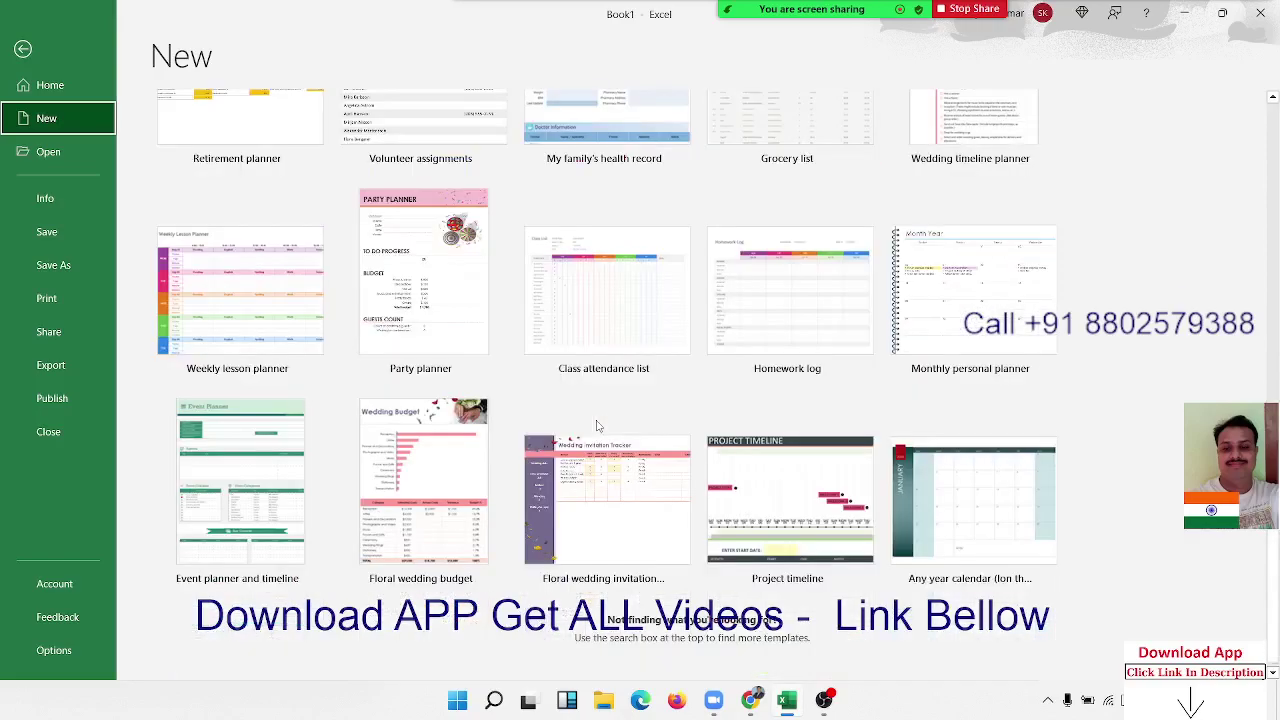
Create a workbook from the Event planner and timeline template and inspect its Event Planner sheet
{"action": "left_click", "coordinate": [774, 482]}
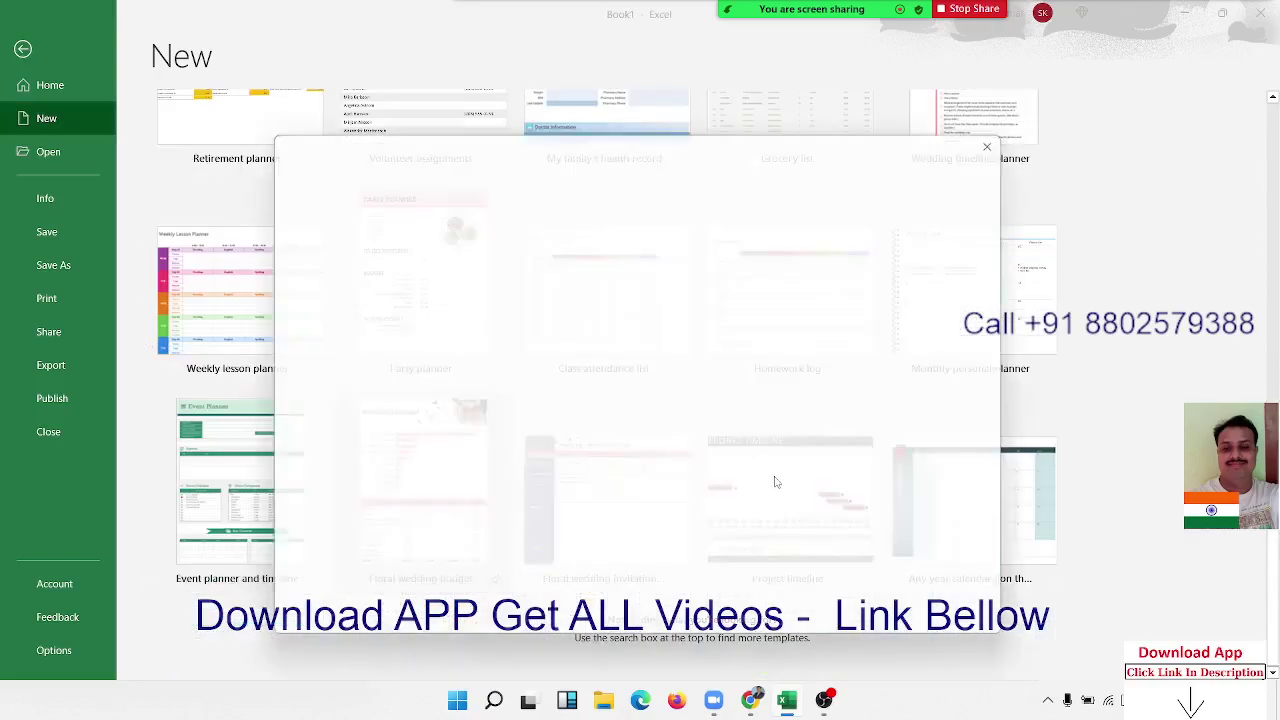
{"action": "left_click", "coordinate": [762, 458]}
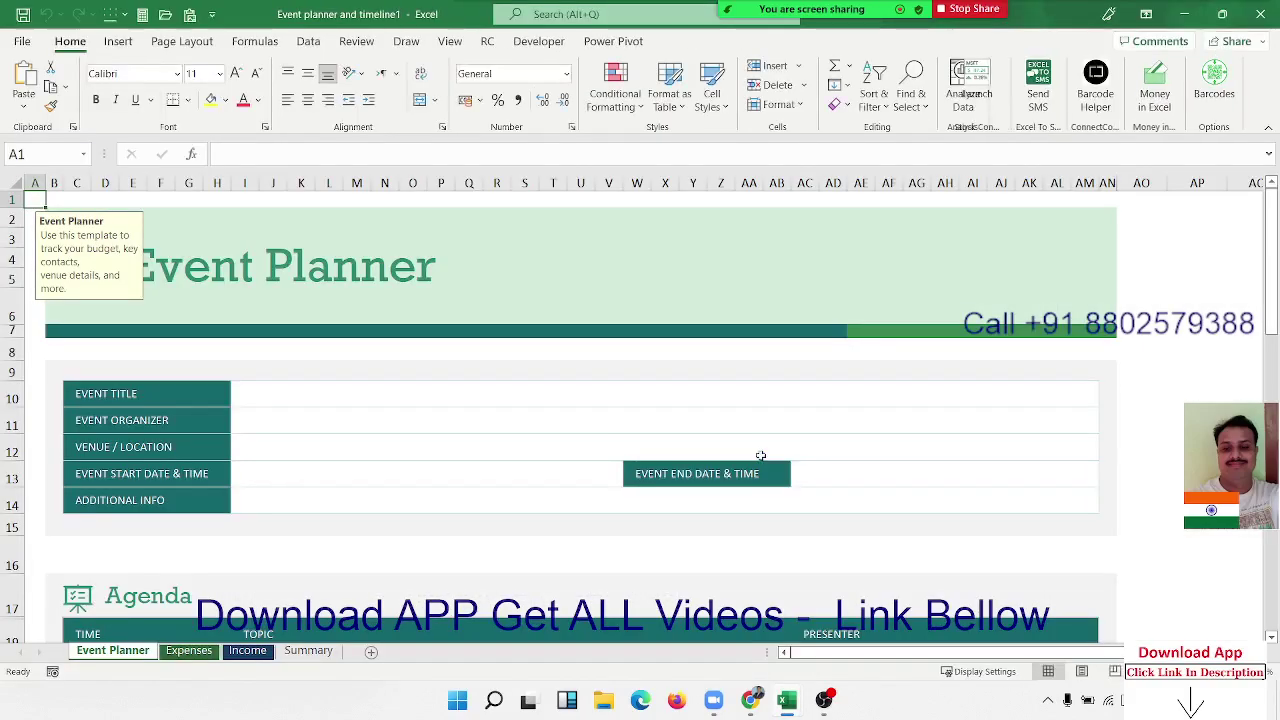
{"action": "left_click", "coordinate": [372, 289]}
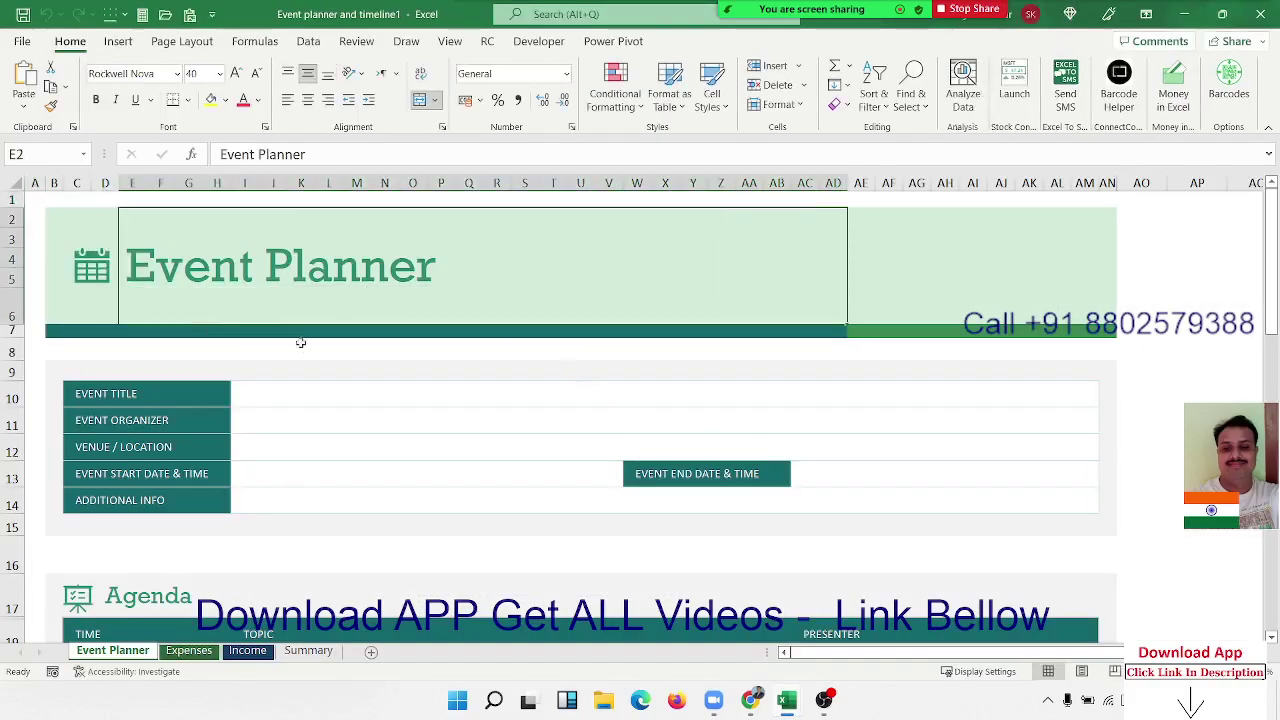
{"action": "left_click", "coordinate": [186, 392]}
{"action": "key", "text": "Down"}
{"action": "key", "text": "Down"}
{"action": "scroll", "coordinate": [471, 491], "scroll_direction": "down", "scroll_amount": 5}
{"action": "scroll", "coordinate": [497, 487], "scroll_direction": "down", "scroll_amount": 3}
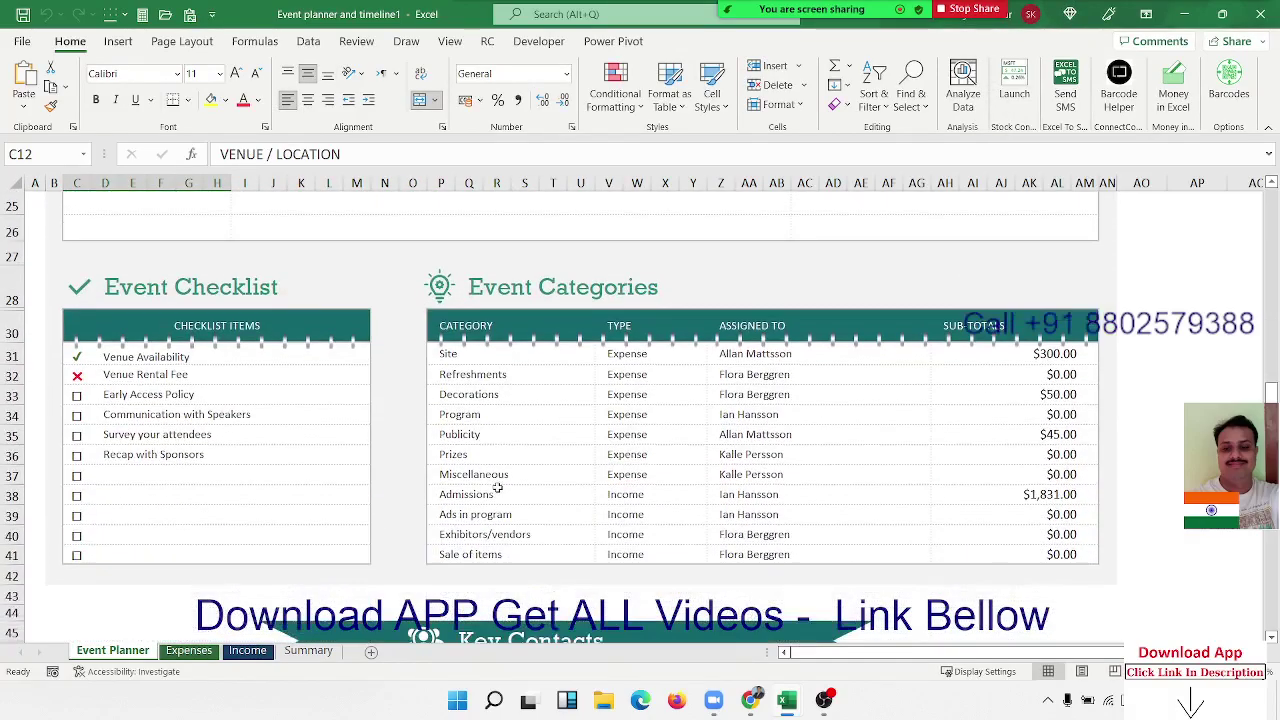
{"action": "scroll", "coordinate": [497, 487], "scroll_direction": "down", "scroll_amount": 5}
{"action": "scroll", "coordinate": [497, 487], "scroll_direction": "down", "scroll_amount": 1}
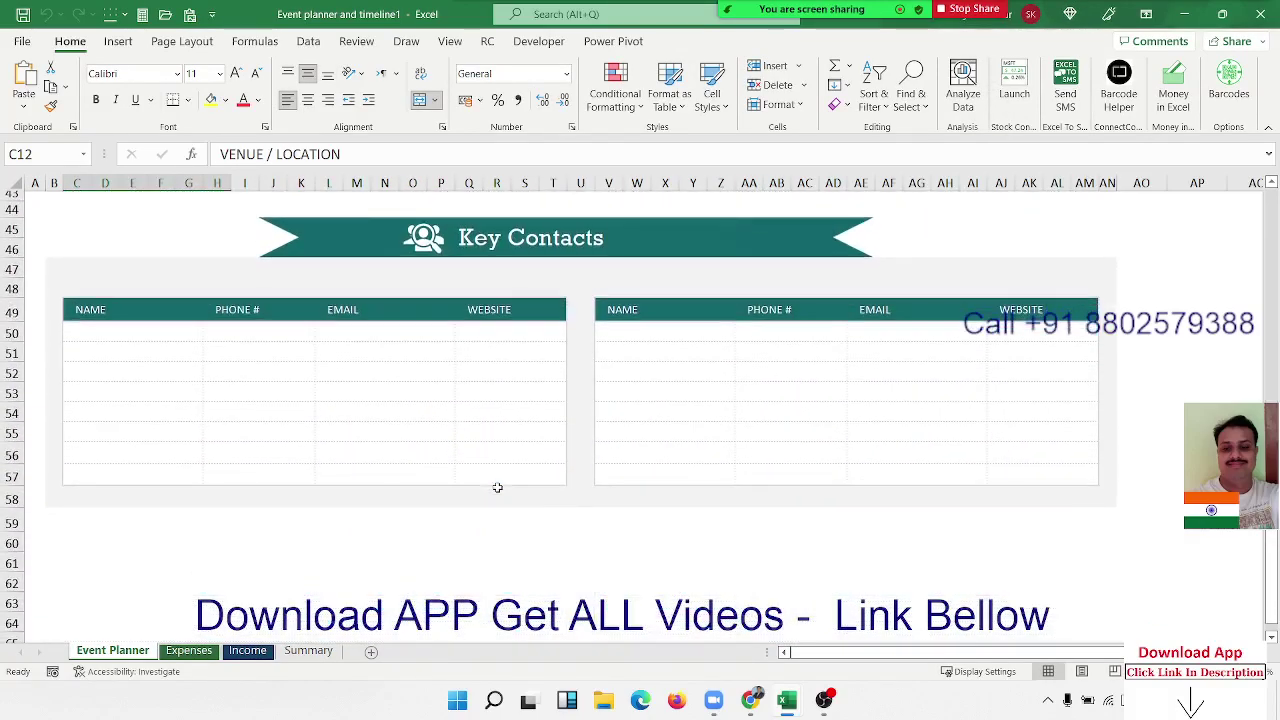
{"action": "scroll", "coordinate": [497, 487], "scroll_direction": "down", "scroll_amount": 5}
{"action": "scroll", "coordinate": [497, 487], "scroll_direction": "up", "scroll_amount": 8}
{"action": "scroll", "coordinate": [497, 487], "scroll_direction": "up", "scroll_amount": 5}
{"action": "scroll", "coordinate": [497, 487], "scroll_direction": "up", "scroll_amount": 2}
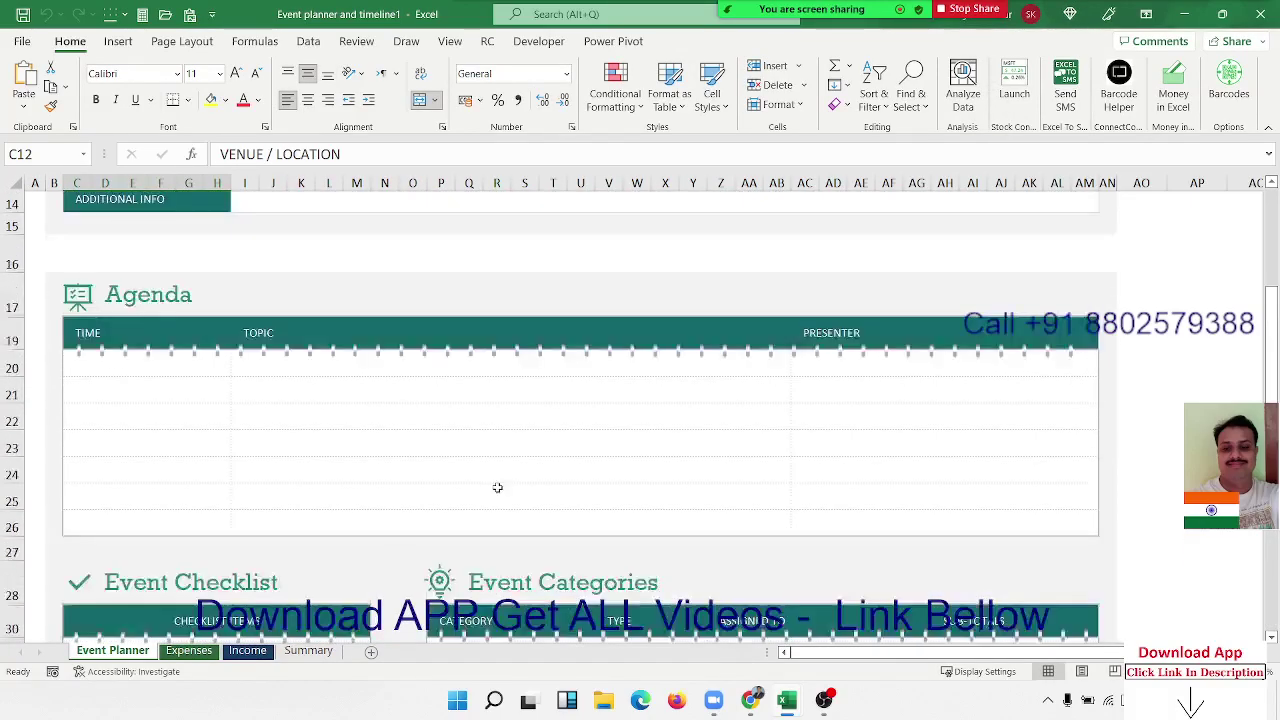
{"action": "scroll", "coordinate": [497, 487], "scroll_direction": "up", "scroll_amount": 5}
{"action": "scroll", "coordinate": [497, 487], "scroll_direction": "down", "scroll_amount": 10}
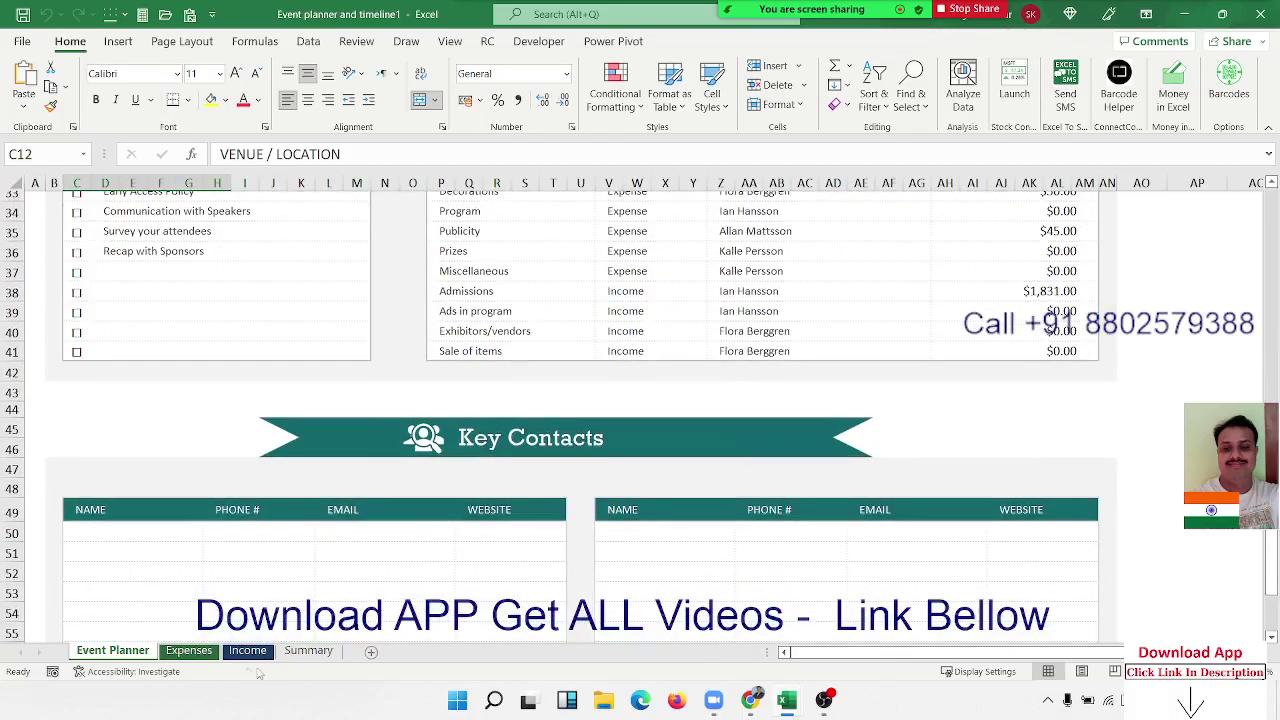
Look through the Expenses, Income and Summary sheets, ending on Summary
{"action": "left_click", "coordinate": [188, 655]}
{"action": "left_click", "coordinate": [246, 658]}
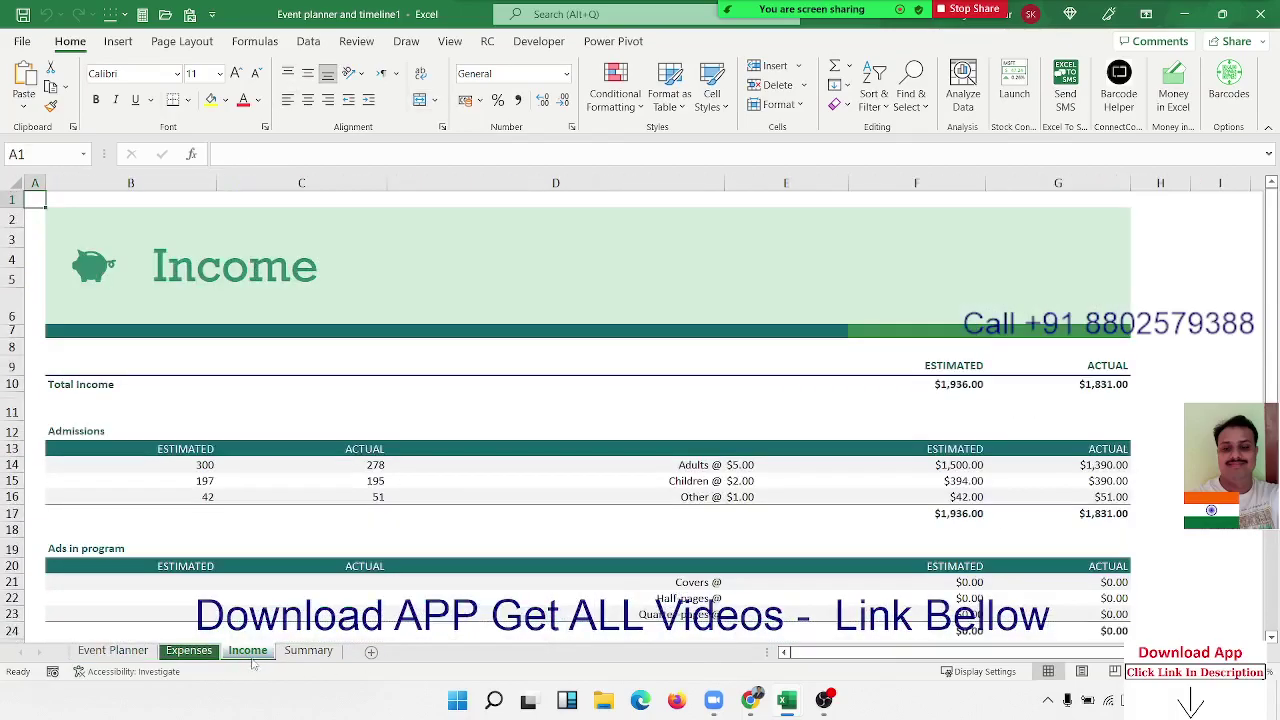
{"action": "left_click", "coordinate": [308, 651]}
{"action": "scroll", "coordinate": [369, 567], "scroll_direction": "down", "scroll_amount": 3}
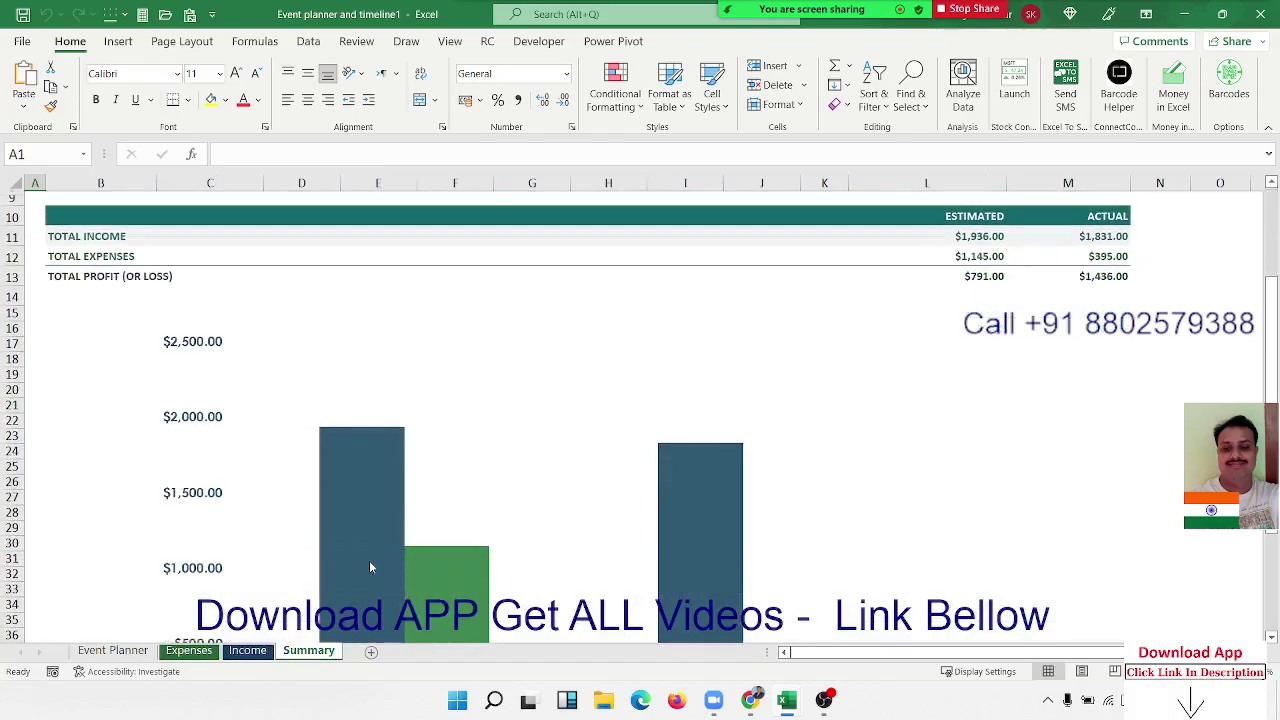
{"action": "scroll", "coordinate": [369, 567], "scroll_direction": "up", "scroll_amount": 3}
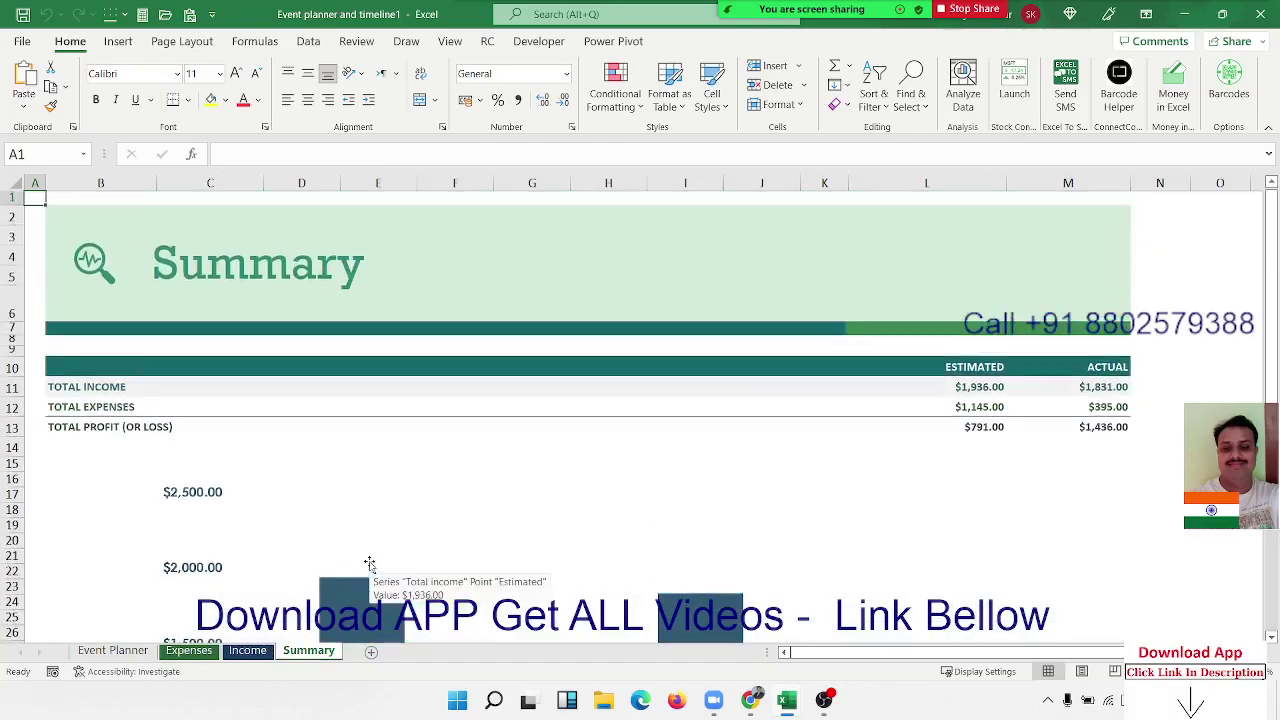
Return to File > New and scroll through templates like Balance sheet, Simple Gantt Chart and Sudoku game
{"action": "left_click", "coordinate": [22, 41]}
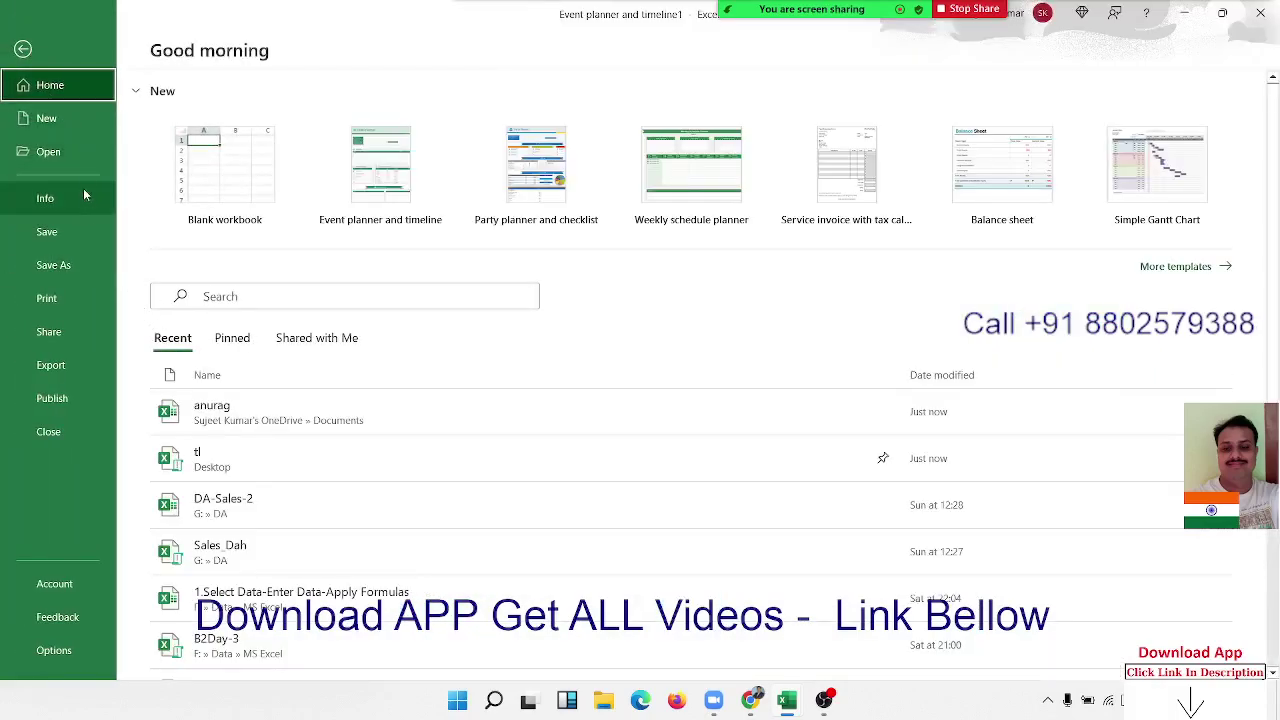
{"action": "left_click", "coordinate": [82, 128]}
{"action": "scroll", "coordinate": [771, 458], "scroll_direction": "down", "scroll_amount": 2}
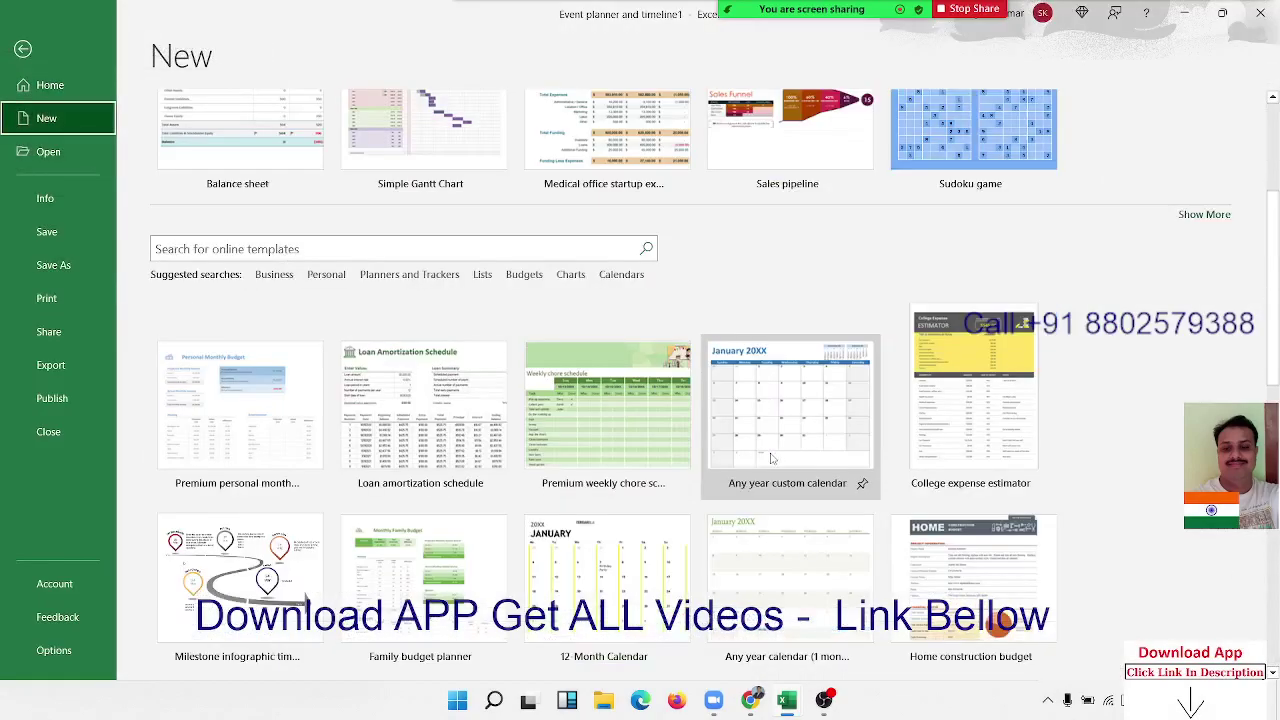
{"action": "scroll", "coordinate": [800, 558], "scroll_direction": "down", "scroll_amount": 2}
{"action": "scroll", "coordinate": [810, 573], "scroll_direction": "down", "scroll_amount": 2}
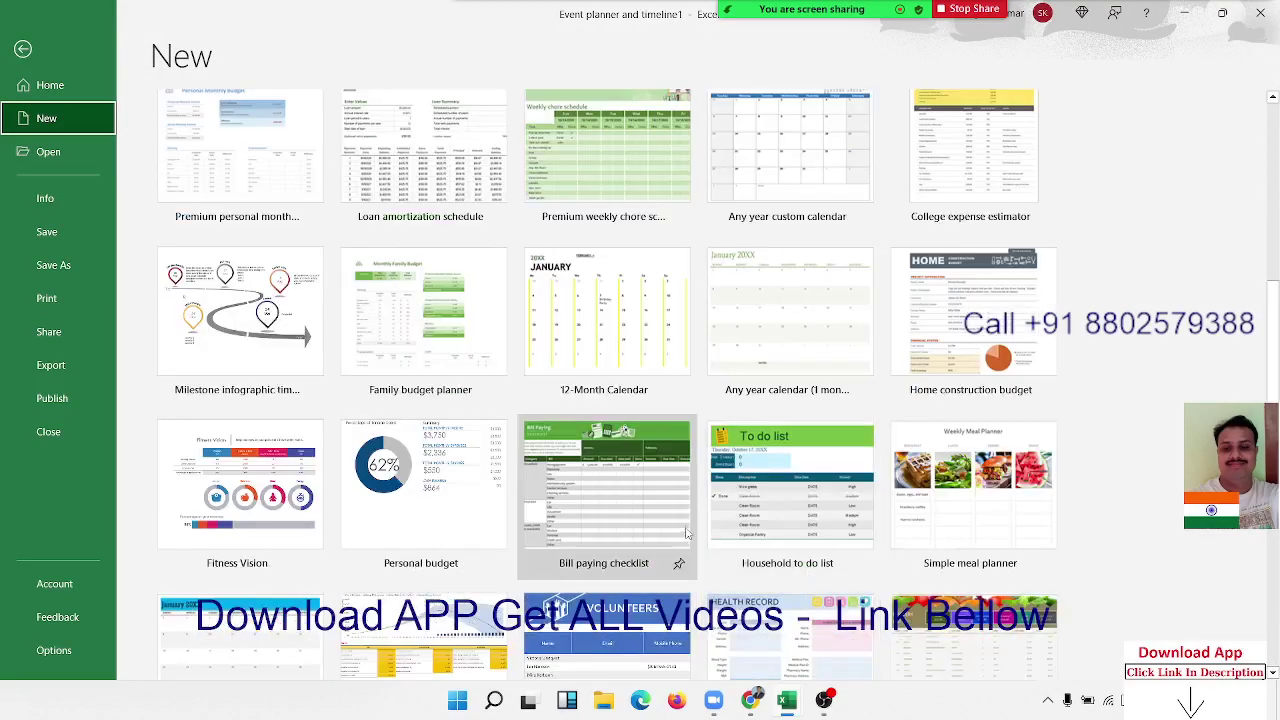
{"action": "scroll", "coordinate": [700, 466], "scroll_direction": "down", "scroll_amount": 3}
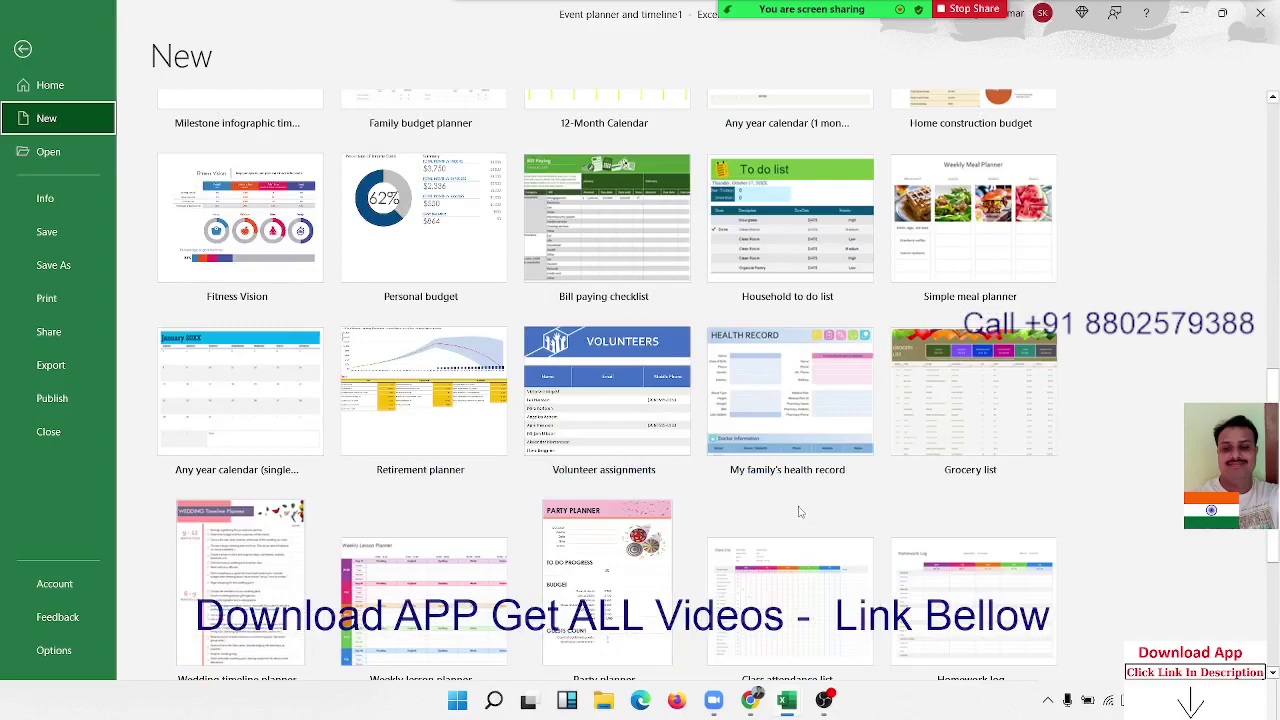
{"action": "scroll", "coordinate": [728, 514], "scroll_direction": "down", "scroll_amount": 2}
{"action": "scroll", "coordinate": [680, 522], "scroll_direction": "down", "scroll_amount": 2}
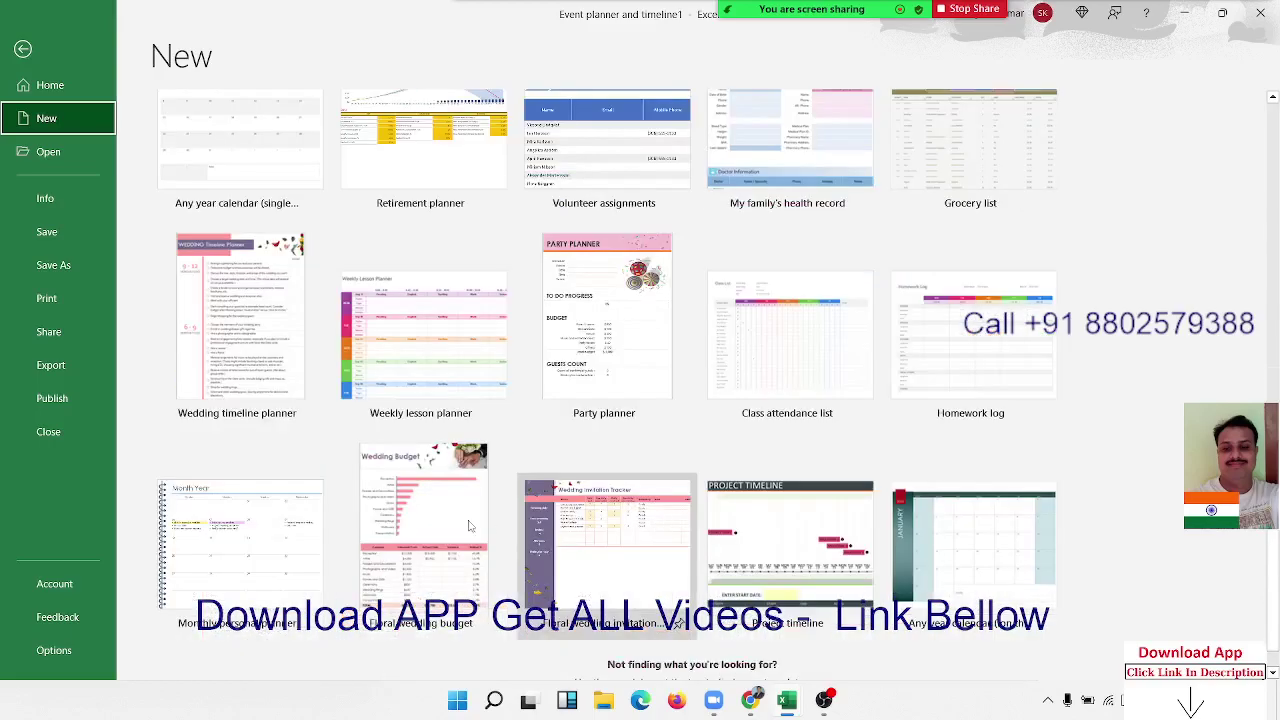
{"action": "scroll", "coordinate": [914, 452], "scroll_direction": "down", "scroll_amount": 1}
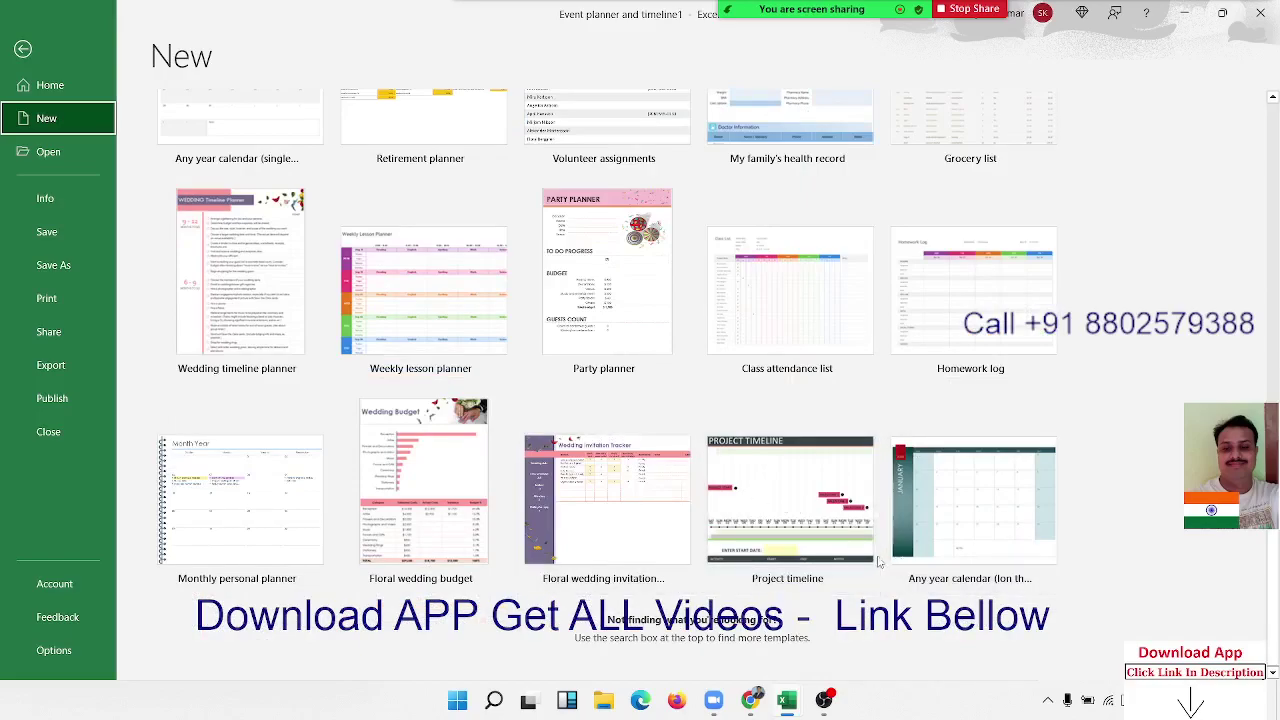
{"action": "scroll", "coordinate": [808, 428], "scroll_direction": "up", "scroll_amount": 3}
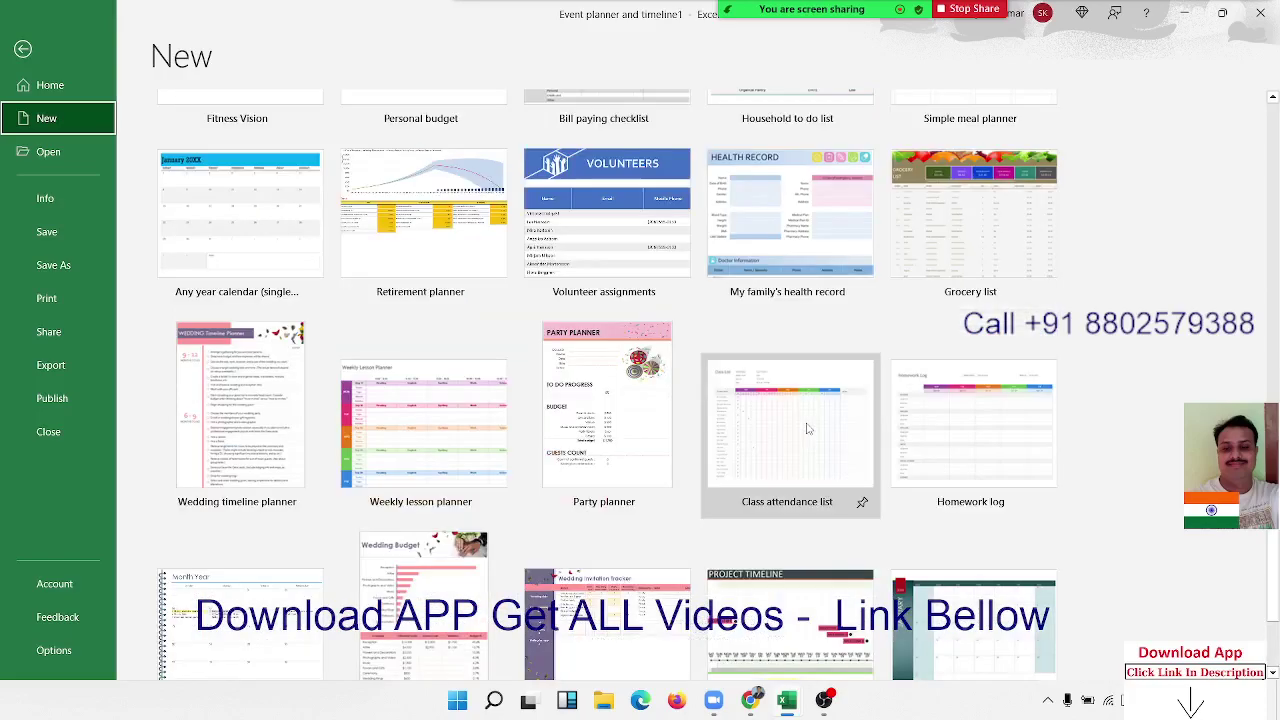
{"action": "scroll", "coordinate": [808, 428], "scroll_direction": "up", "scroll_amount": 3}
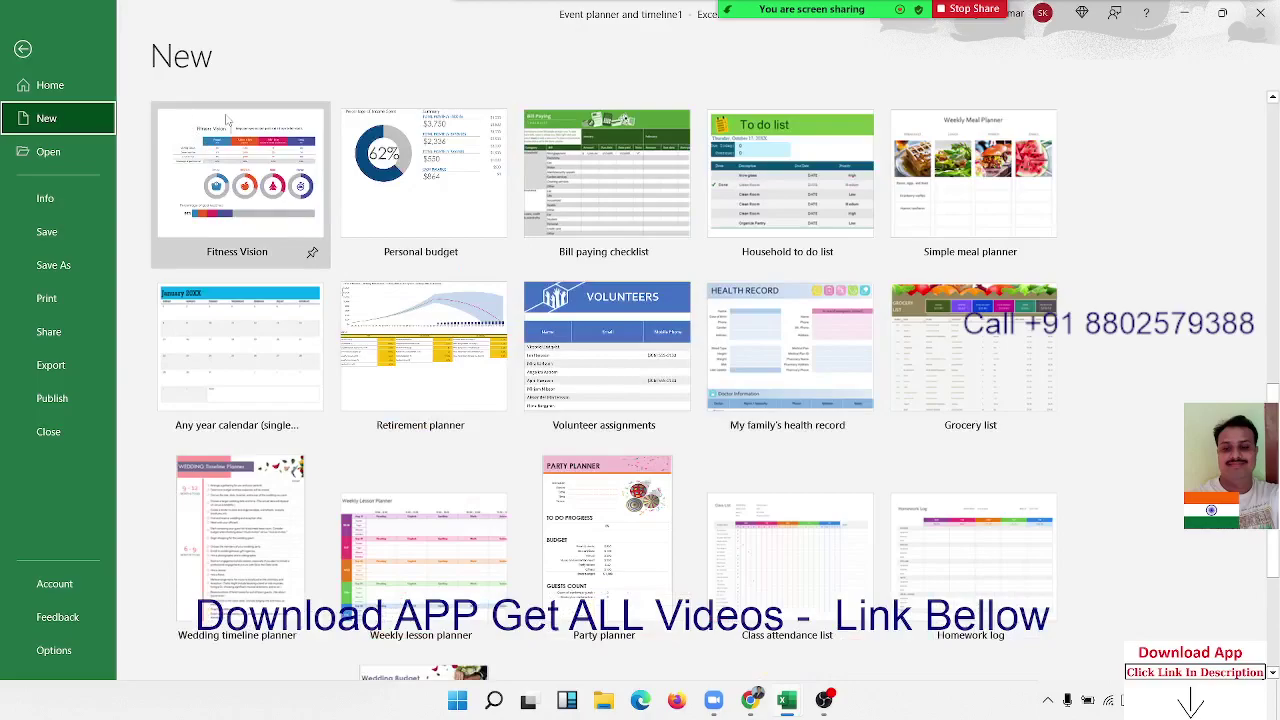
{"action": "scroll", "coordinate": [673, 330], "scroll_direction": "up", "scroll_amount": 3}
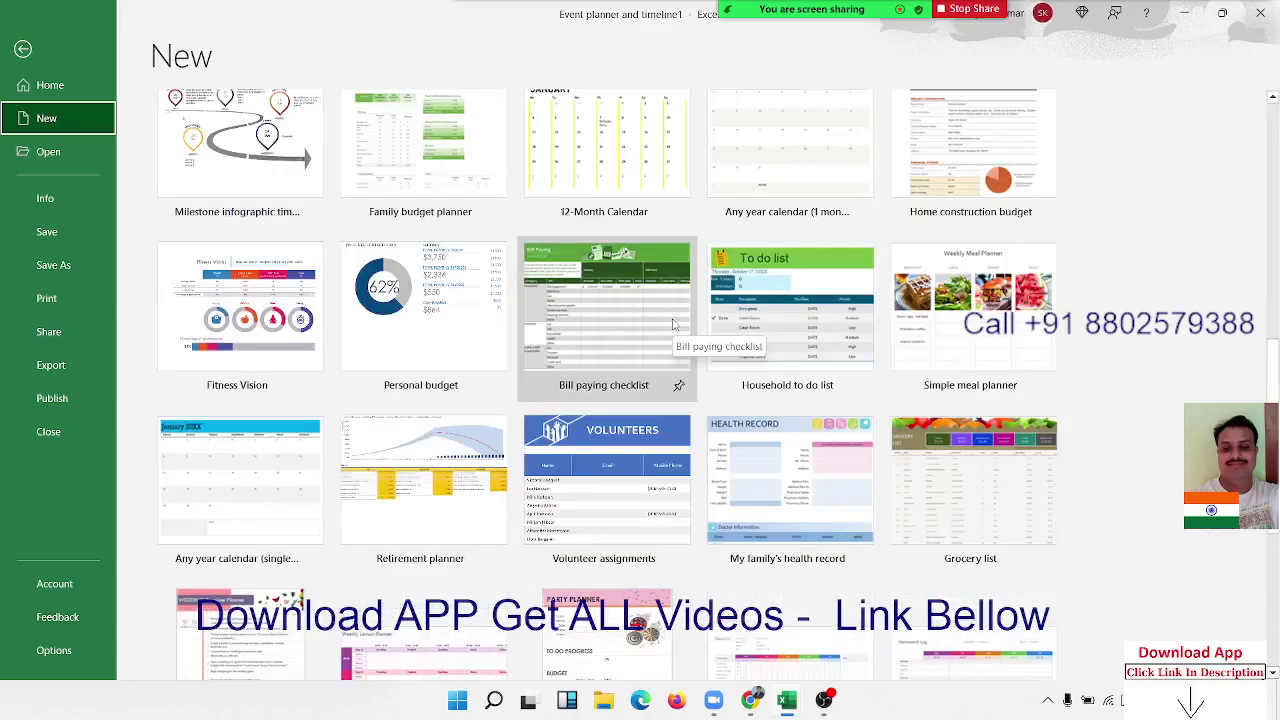
{"action": "scroll", "coordinate": [673, 325], "scroll_direction": "up", "scroll_amount": 3}
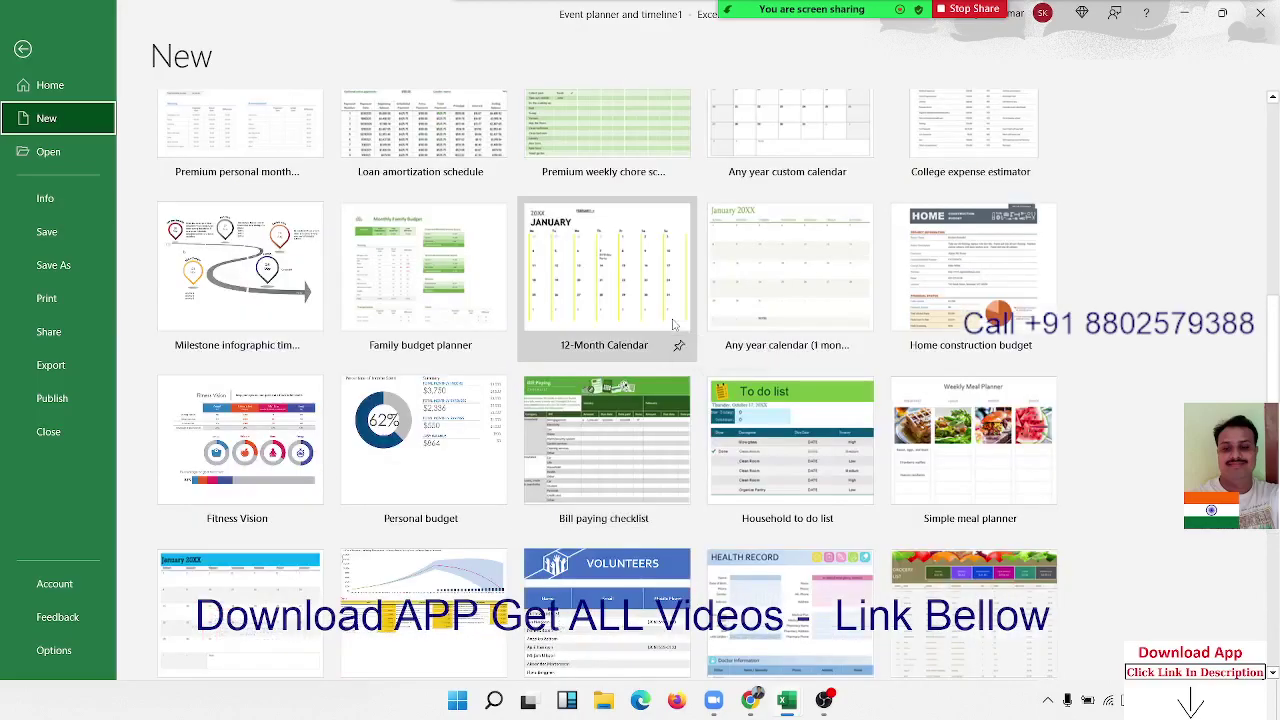
{"action": "scroll", "coordinate": [673, 325], "scroll_direction": "up", "scroll_amount": 3}
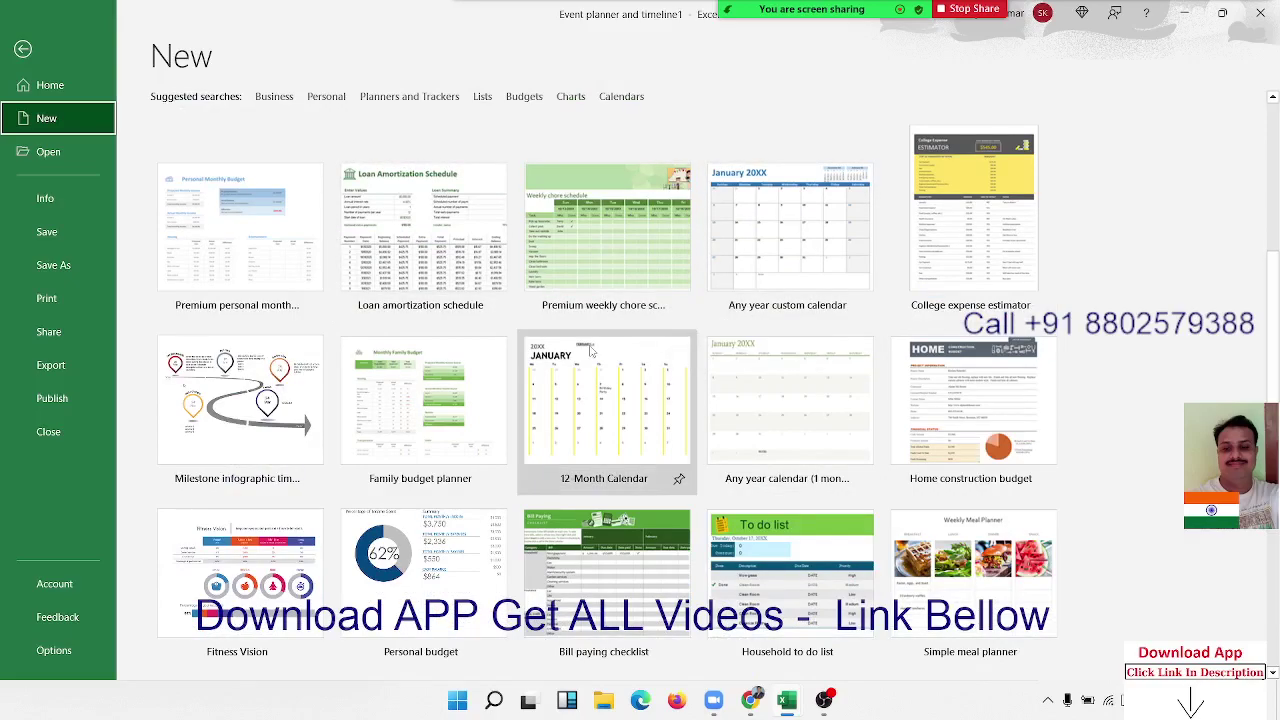
{"action": "scroll", "coordinate": [590, 349], "scroll_direction": "up", "scroll_amount": 5}
Search online templates for 'planer' and scroll through results like Weekly schedule planner
{"action": "left_click", "coordinate": [315, 340]}
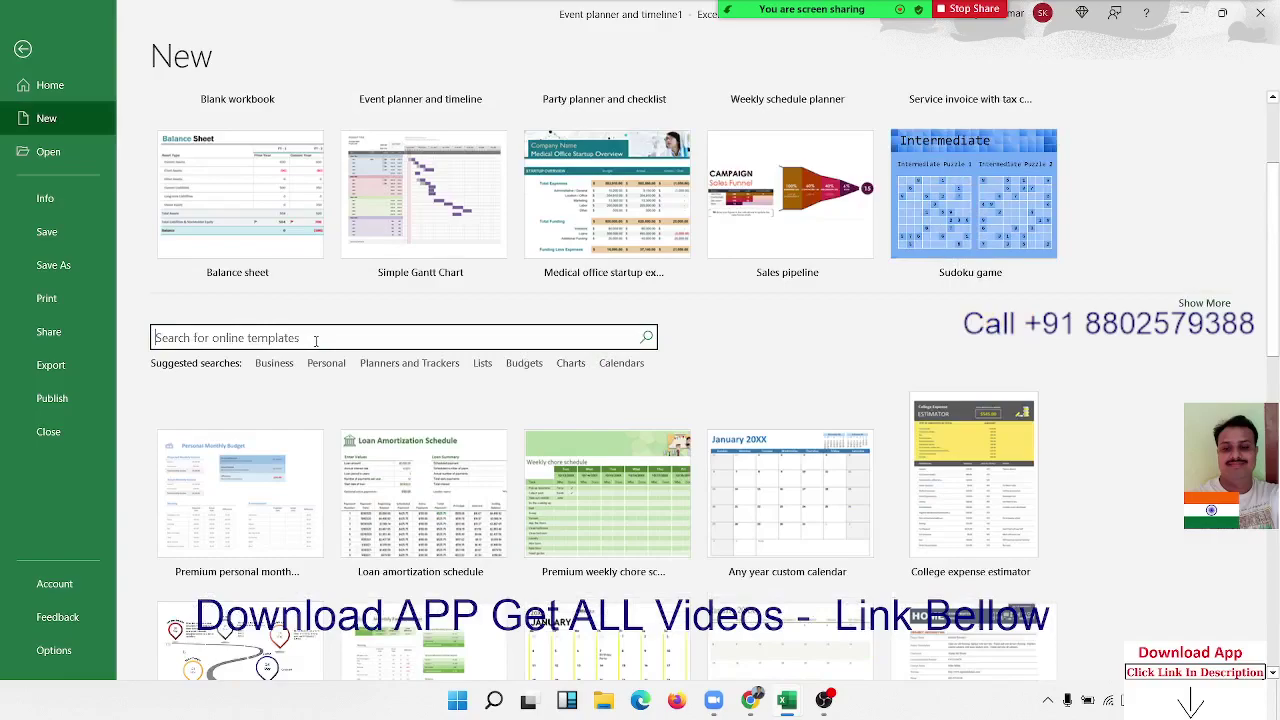
{"action": "type", "text": "plan"}
{"action": "type", "text": "er"}
{"action": "key", "text": "Return"}
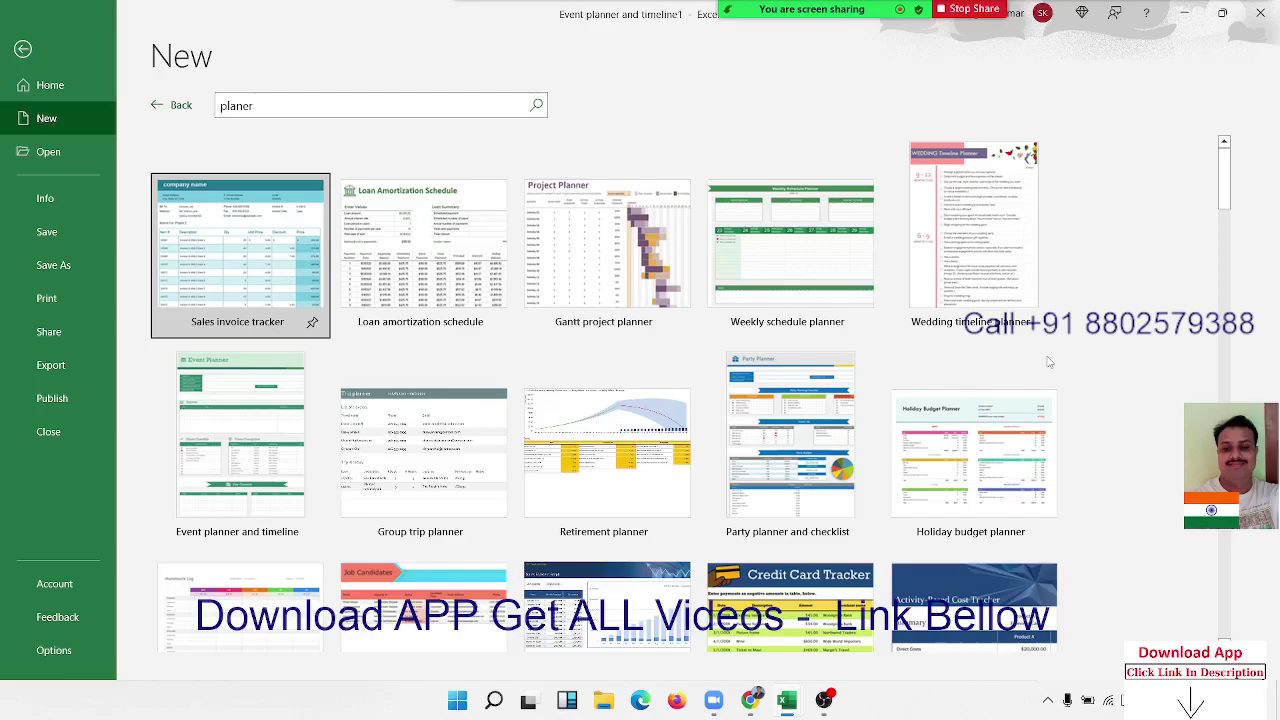
{"action": "scroll", "coordinate": [1049, 362], "scroll_direction": "down", "scroll_amount": 3}
{"action": "scroll", "coordinate": [1049, 363], "scroll_direction": "down", "scroll_amount": 3}
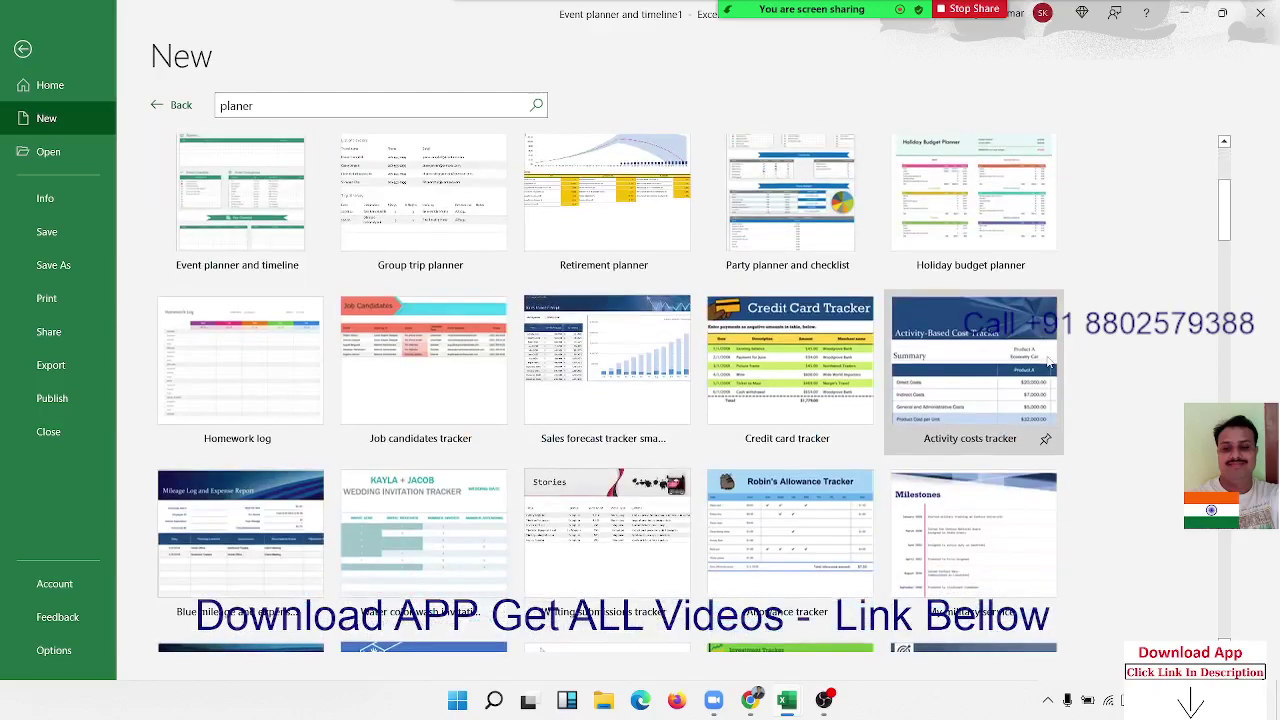
{"action": "scroll", "coordinate": [1049, 363], "scroll_direction": "down", "scroll_amount": 3}
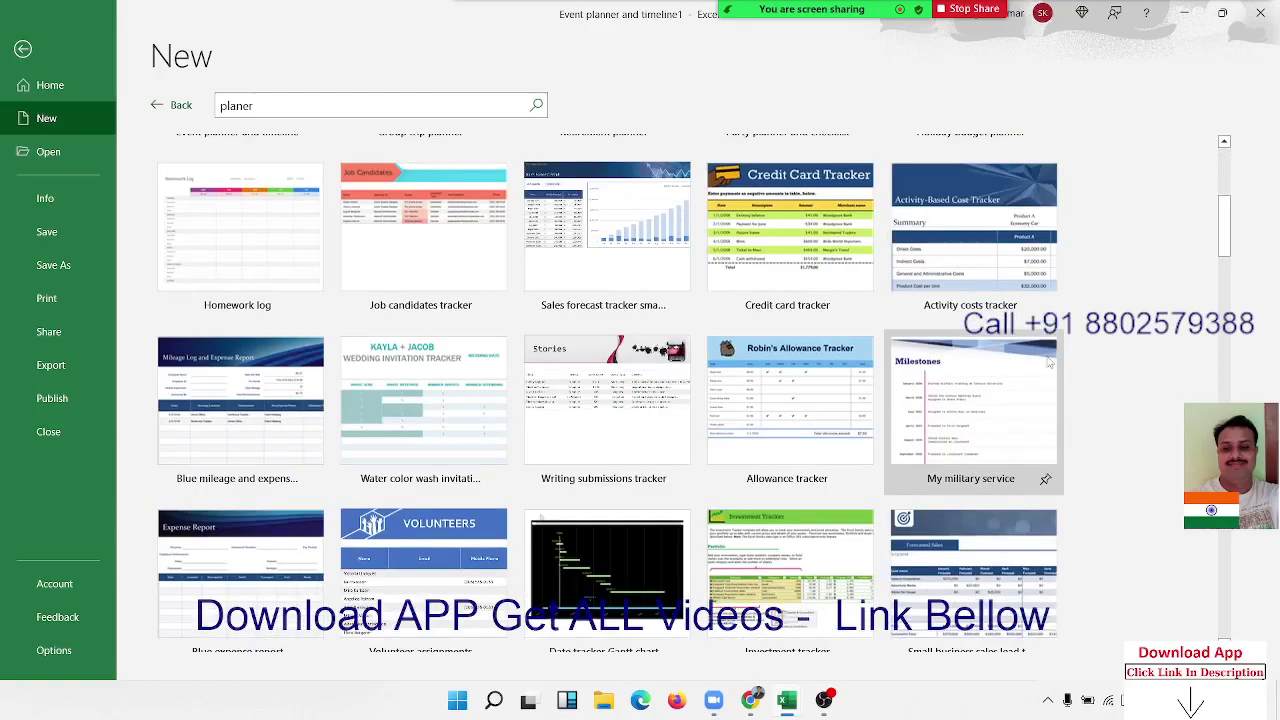
{"action": "scroll", "coordinate": [1049, 362], "scroll_direction": "down", "scroll_amount": 3}
{"action": "scroll", "coordinate": [1049, 362], "scroll_direction": "down", "scroll_amount": 3}
{"action": "scroll", "coordinate": [1049, 362], "scroll_direction": "down", "scroll_amount": 3}
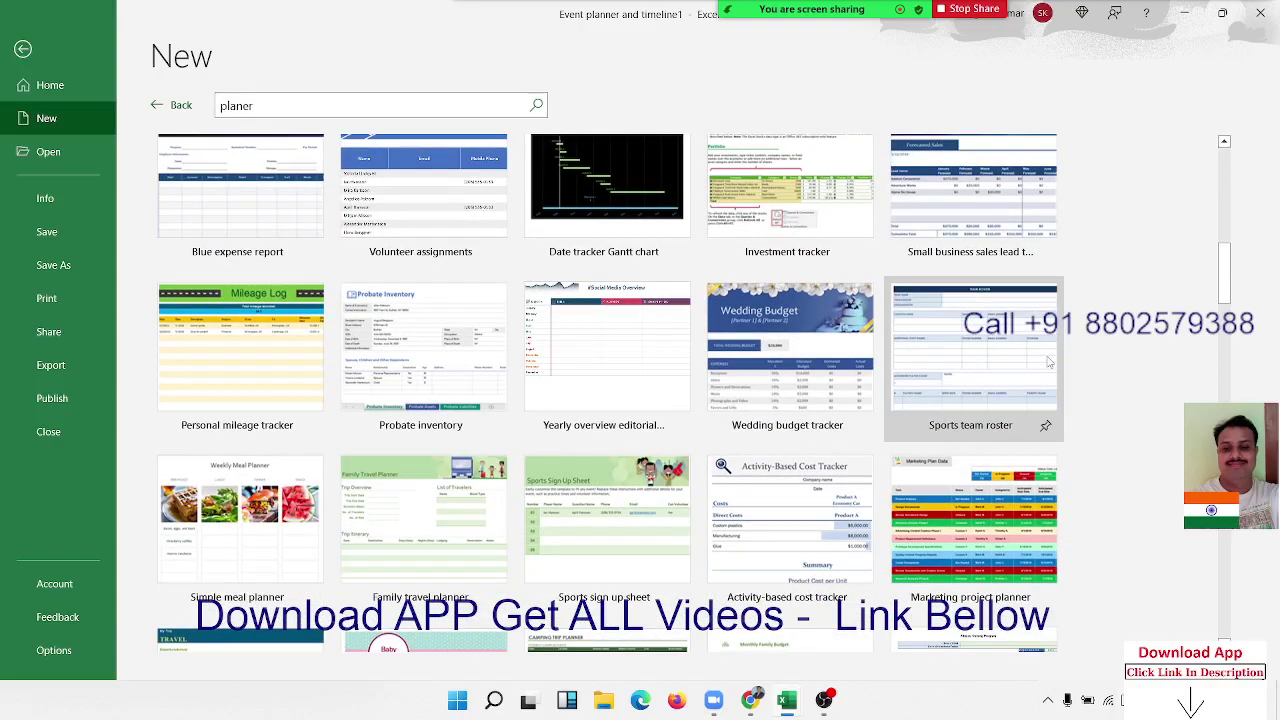
{"action": "scroll", "coordinate": [1049, 362], "scroll_direction": "up", "scroll_amount": 6}
{"action": "scroll", "coordinate": [1049, 362], "scroll_direction": "up", "scroll_amount": 3}
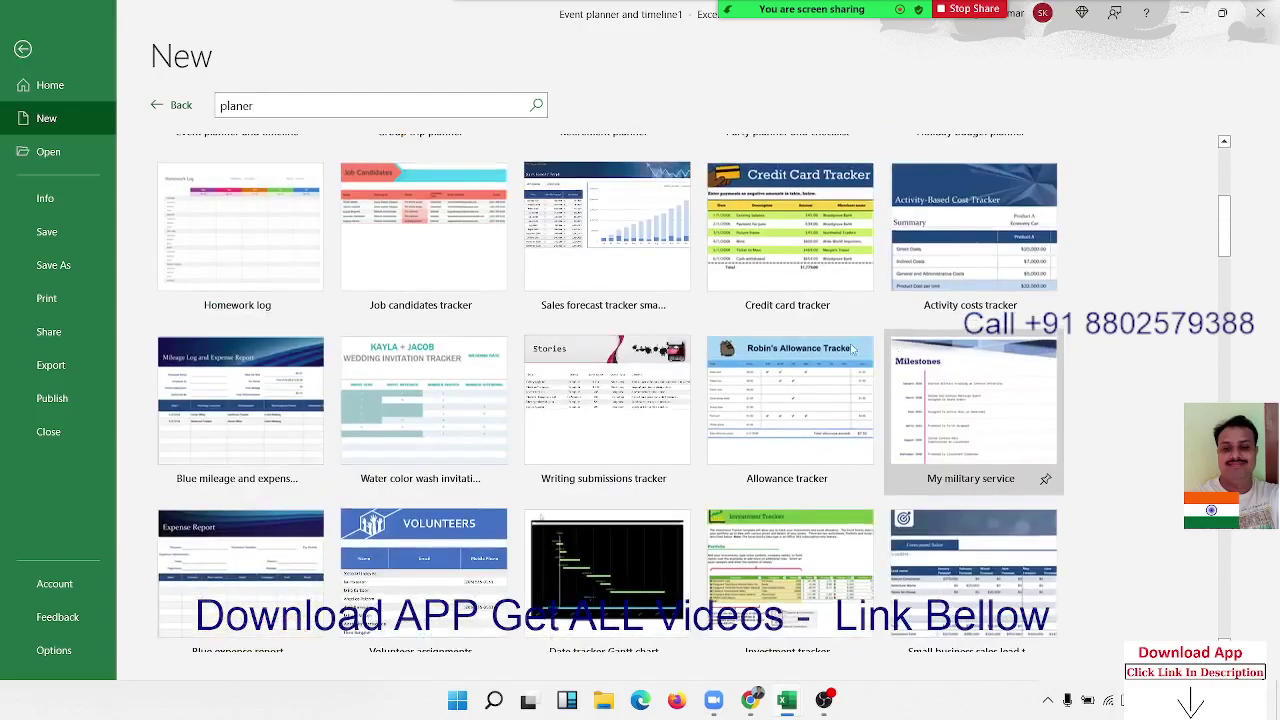
{"action": "scroll", "coordinate": [347, 335], "scroll_direction": "up", "scroll_amount": 3}
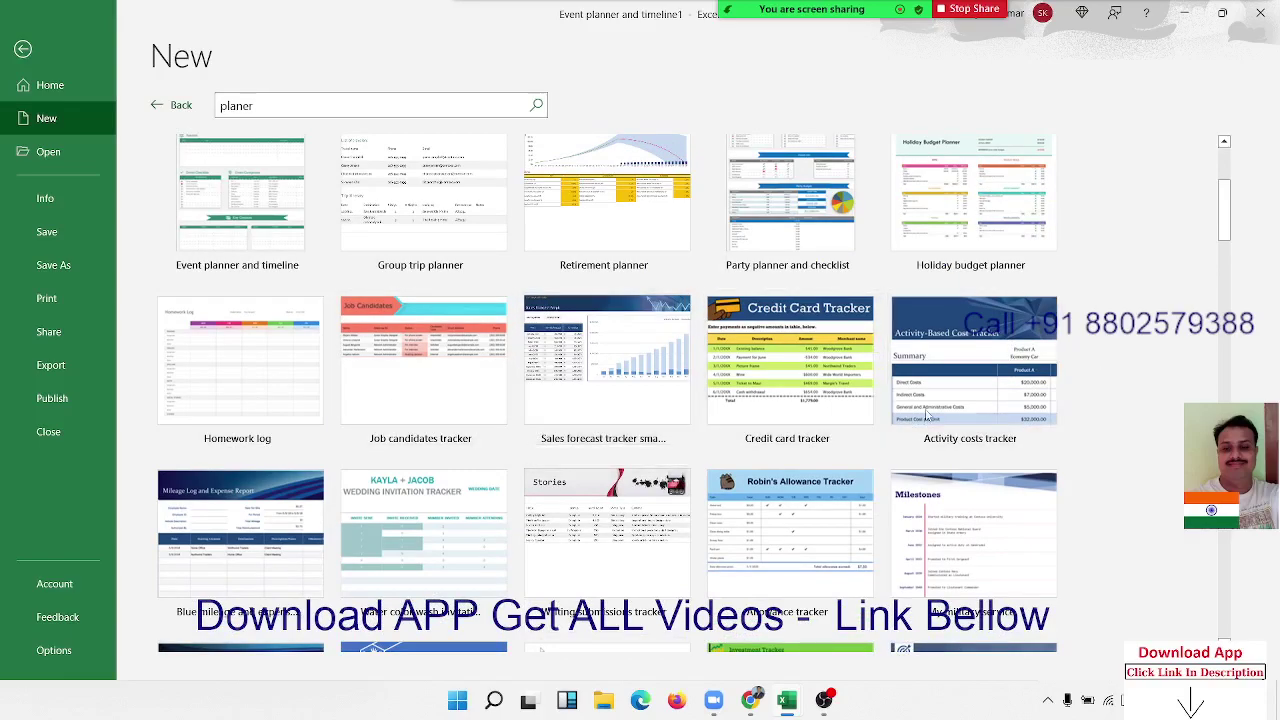
{"action": "scroll", "coordinate": [920, 420], "scroll_direction": "up", "scroll_amount": 1}
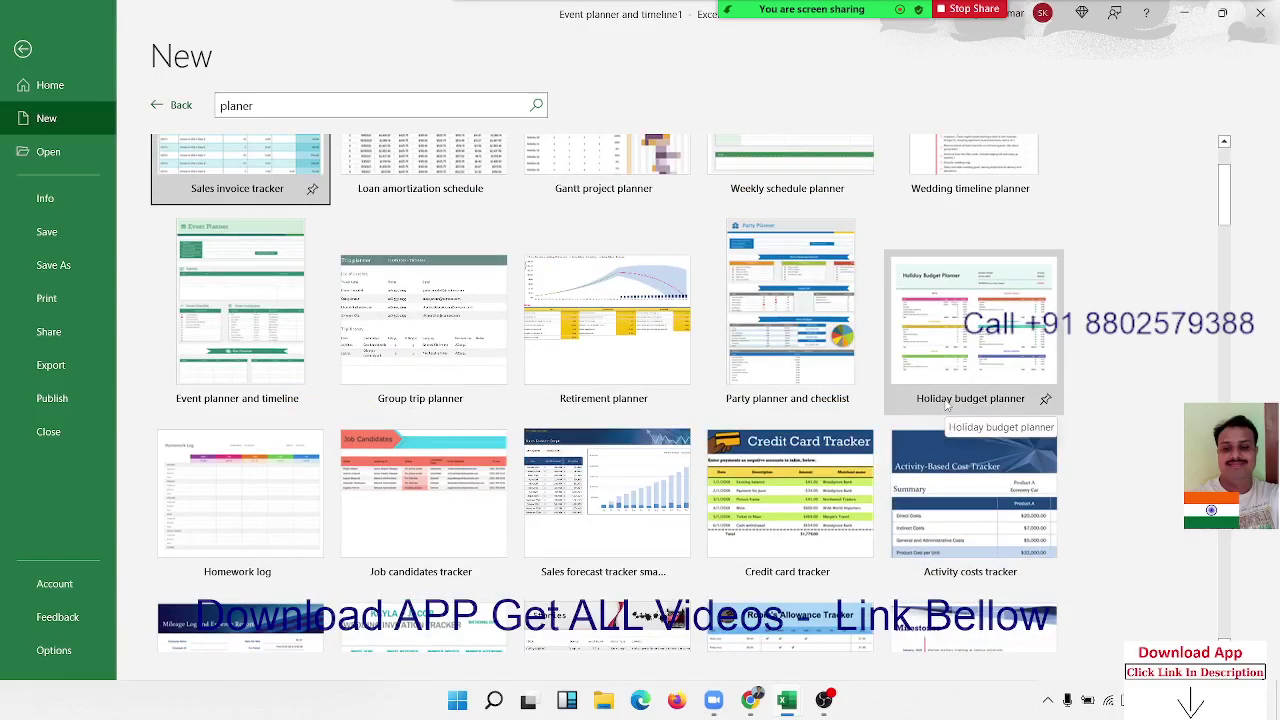
{"action": "scroll", "coordinate": [178, 404], "scroll_direction": "up", "scroll_amount": 1}
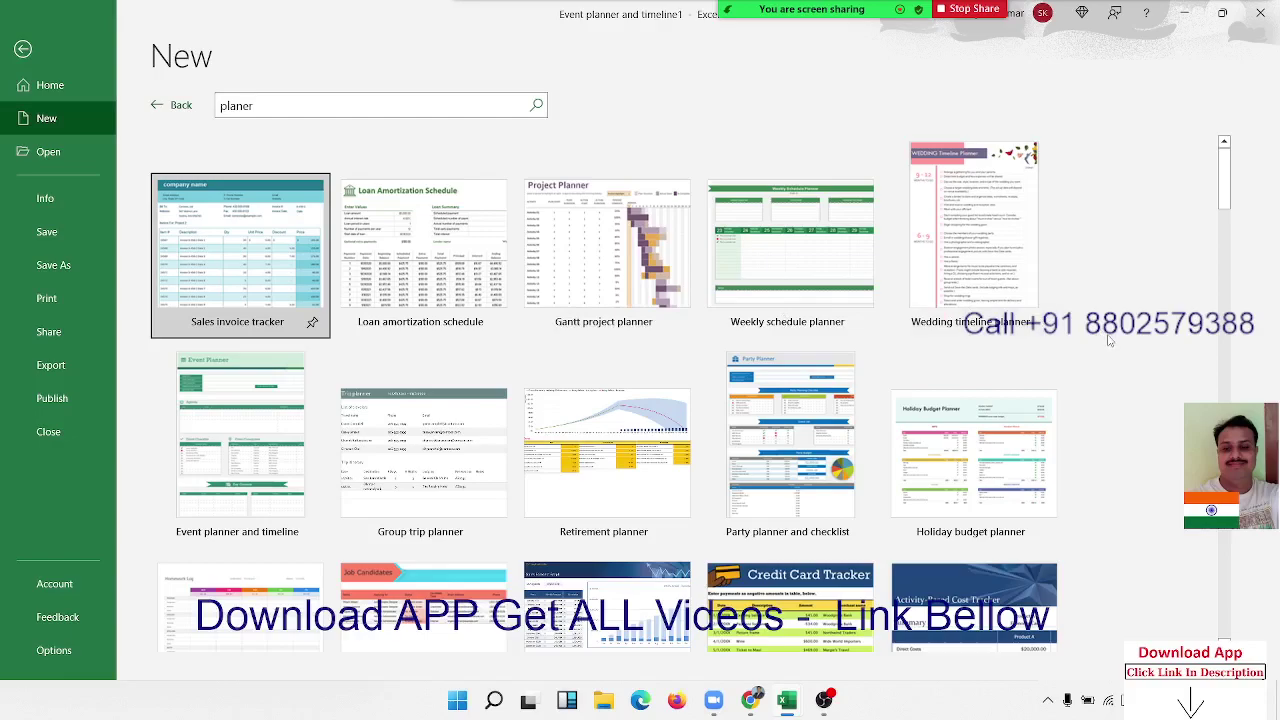
Create a workbook from the Weekly schedule planner template and scroll over its 10-10-2022 week layout
{"action": "left_click", "coordinate": [751, 246]}
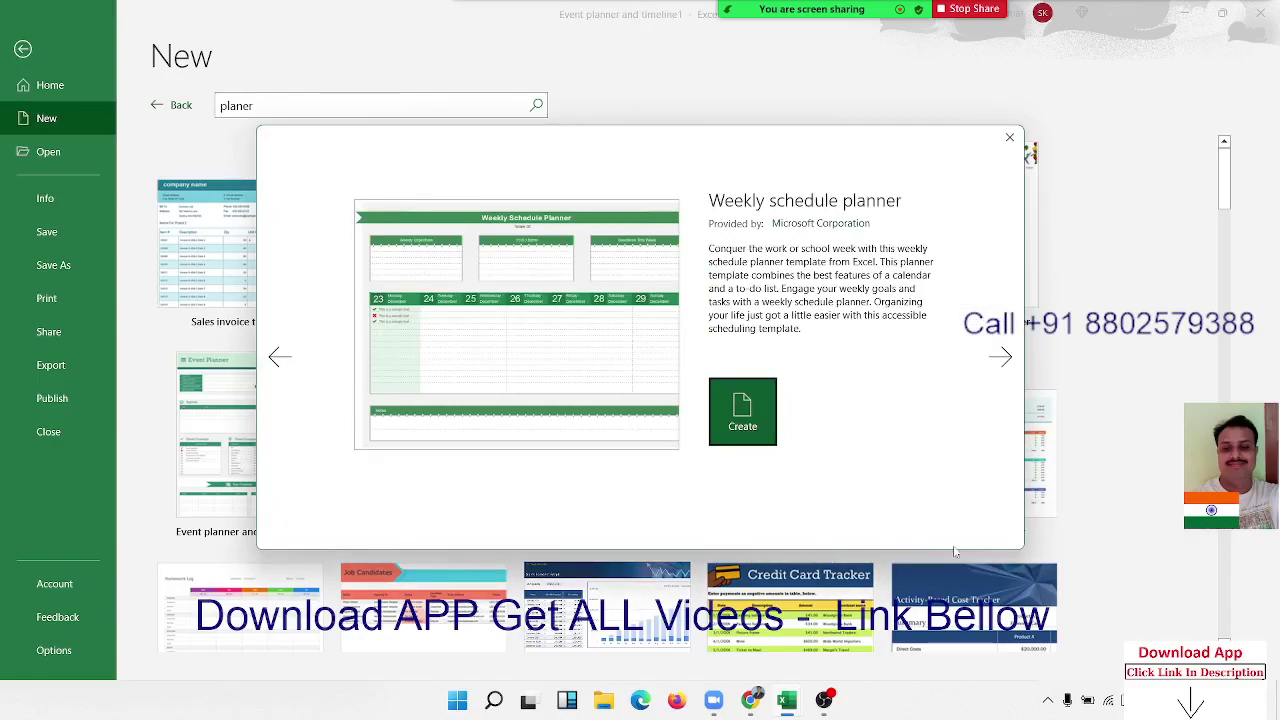
{"action": "left_click", "coordinate": [760, 421]}
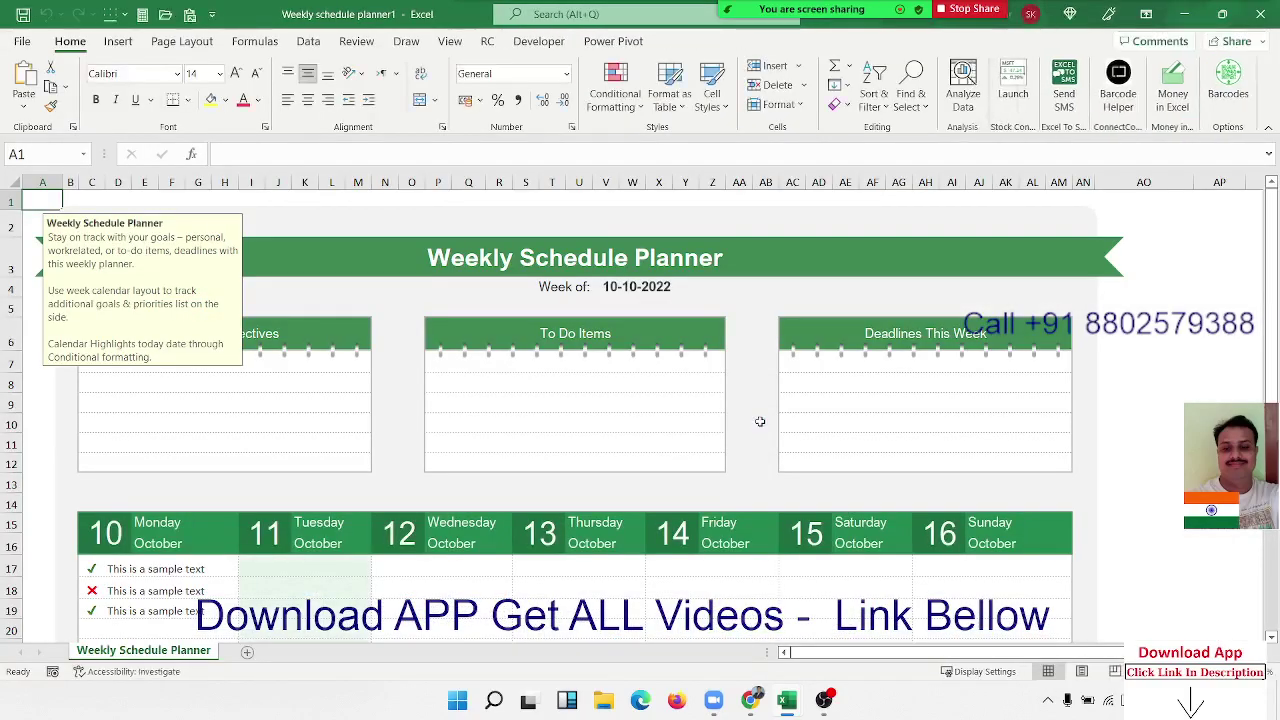
{"action": "scroll", "coordinate": [623, 459], "scroll_direction": "down", "scroll_amount": 3}
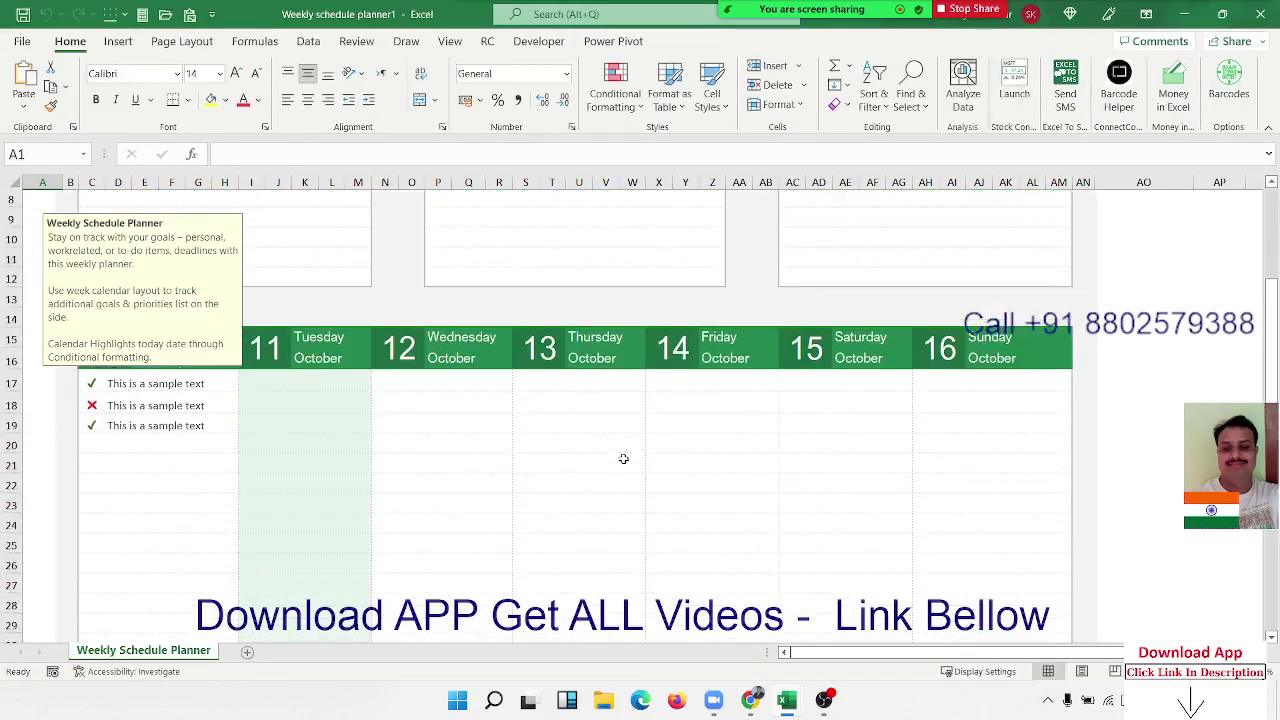
{"action": "scroll", "coordinate": [623, 459], "scroll_direction": "down", "scroll_amount": 3}
{"action": "scroll", "coordinate": [623, 459], "scroll_direction": "down", "scroll_amount": 3}
{"action": "scroll", "coordinate": [623, 459], "scroll_direction": "up", "scroll_amount": 7}
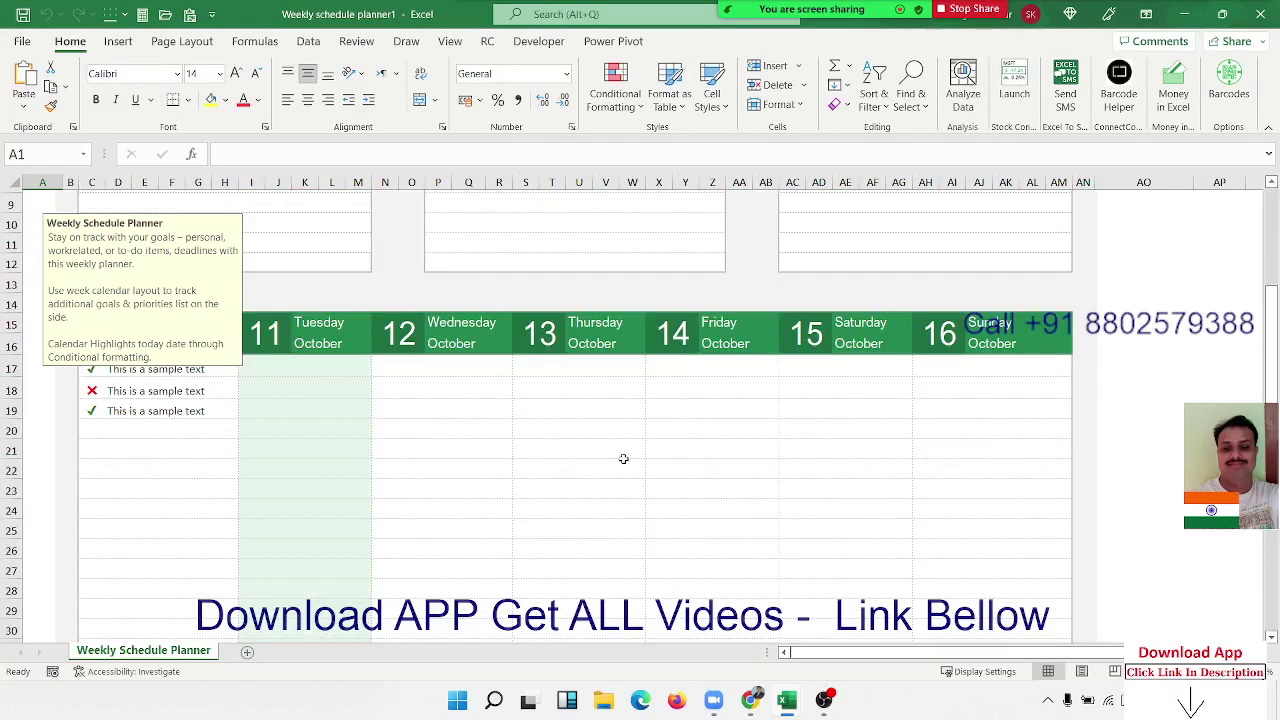
{"action": "scroll", "coordinate": [623, 459], "scroll_direction": "up", "scroll_amount": 3}
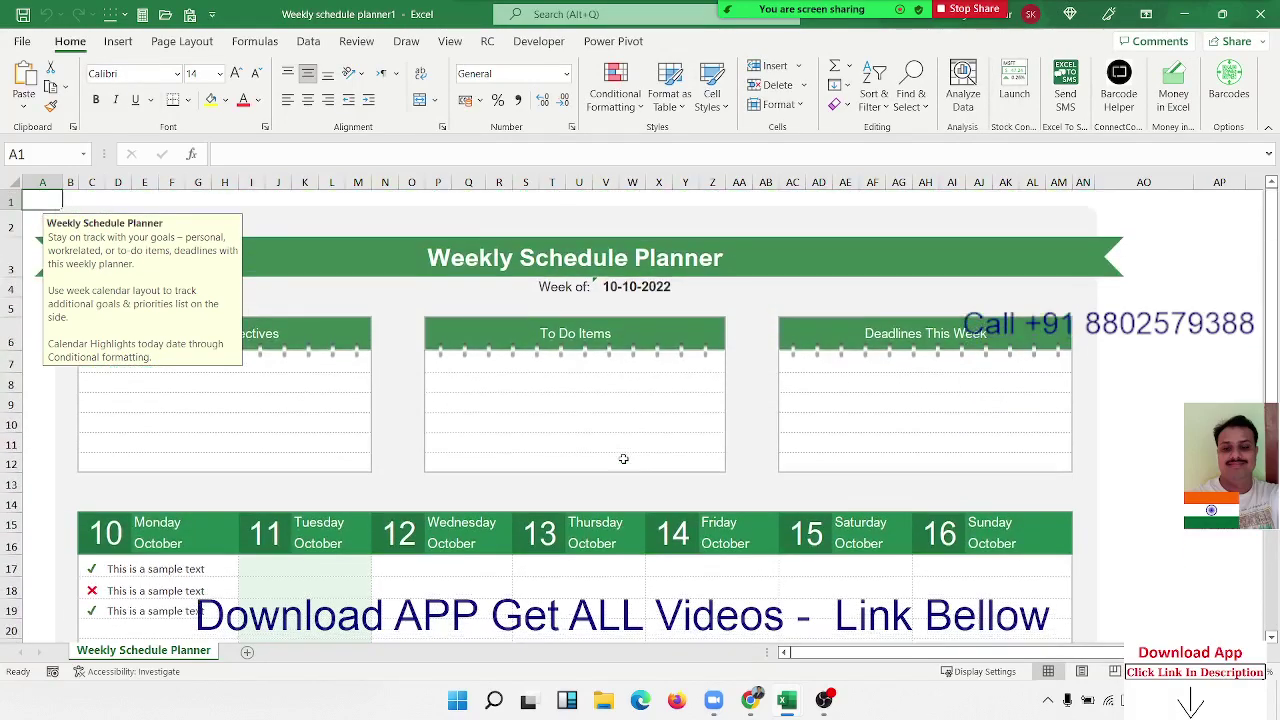
Close the Weekly schedule planner and Event planner workbooks without saving
{"action": "left_click", "coordinate": [22, 42]}
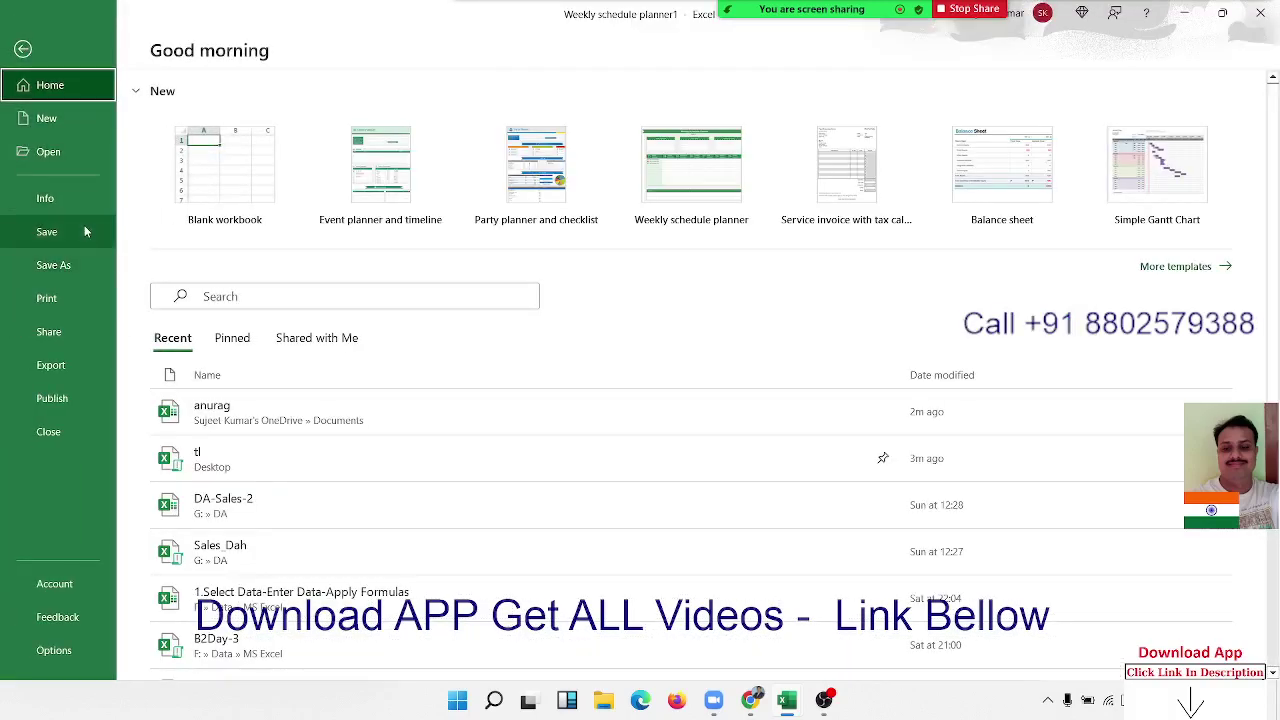
{"action": "left_click", "coordinate": [77, 431]}
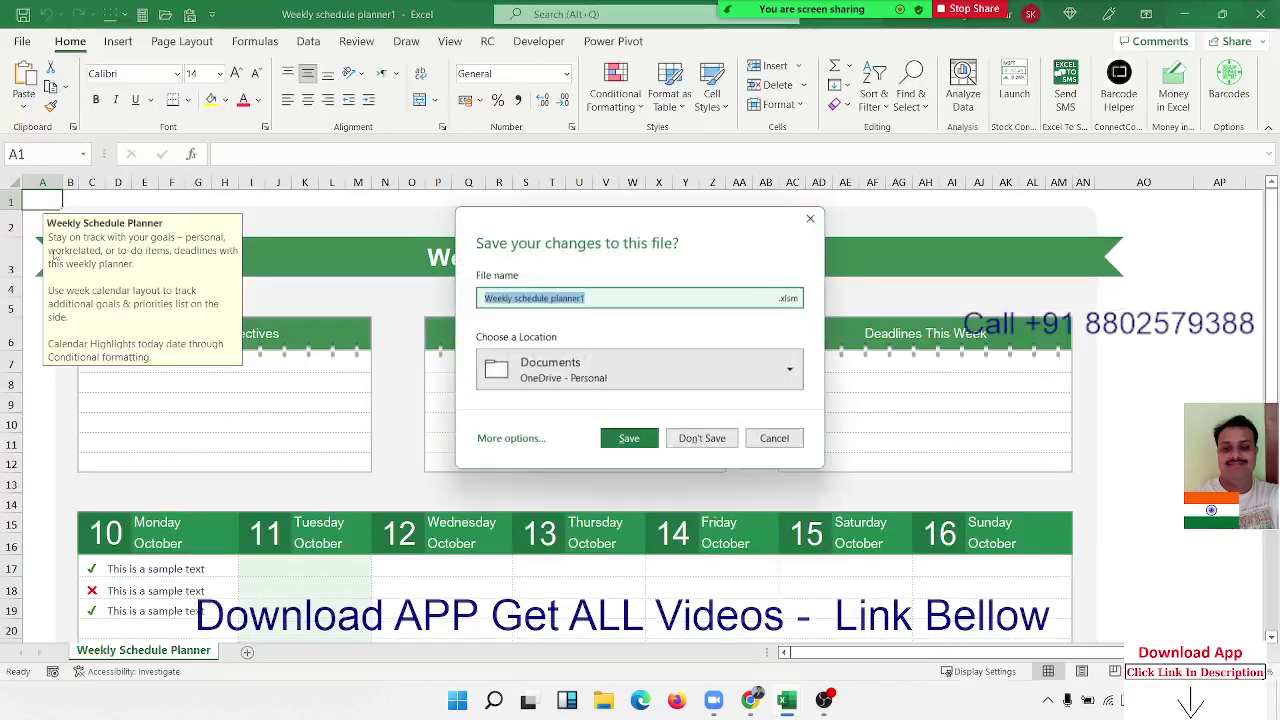
{"action": "left_click", "coordinate": [703, 439]}
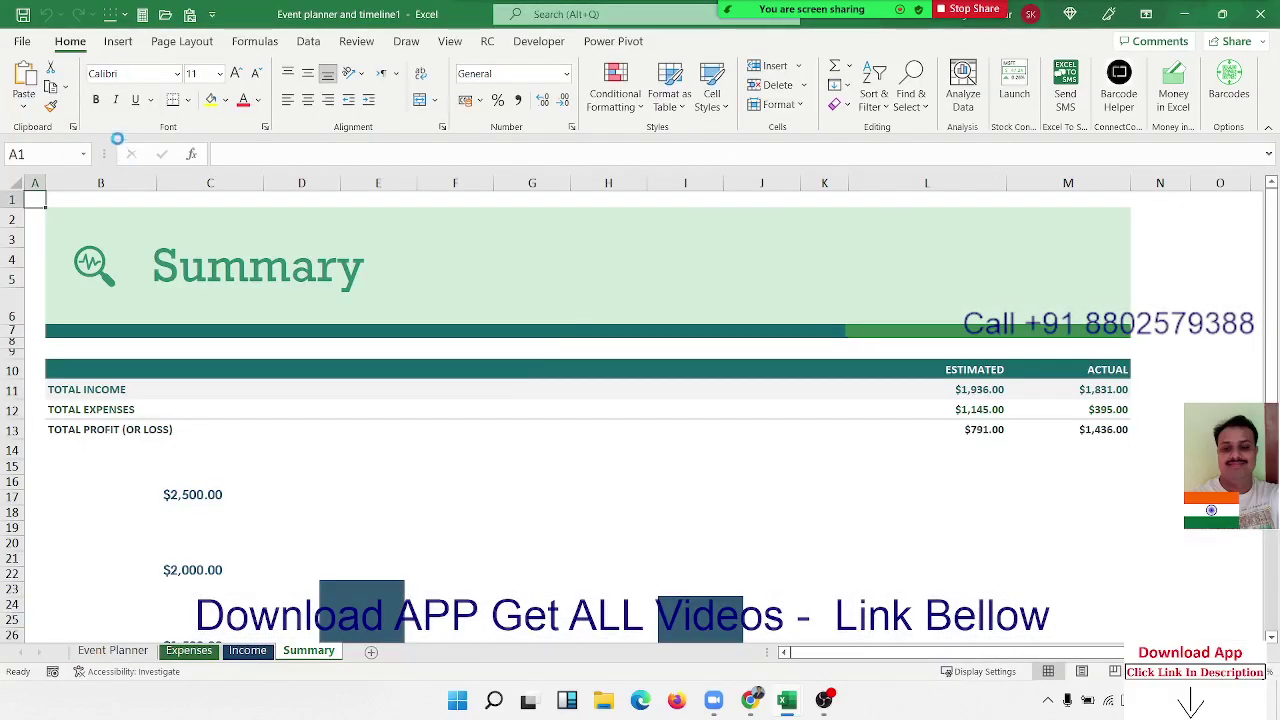
{"action": "left_click", "coordinate": [23, 43]}
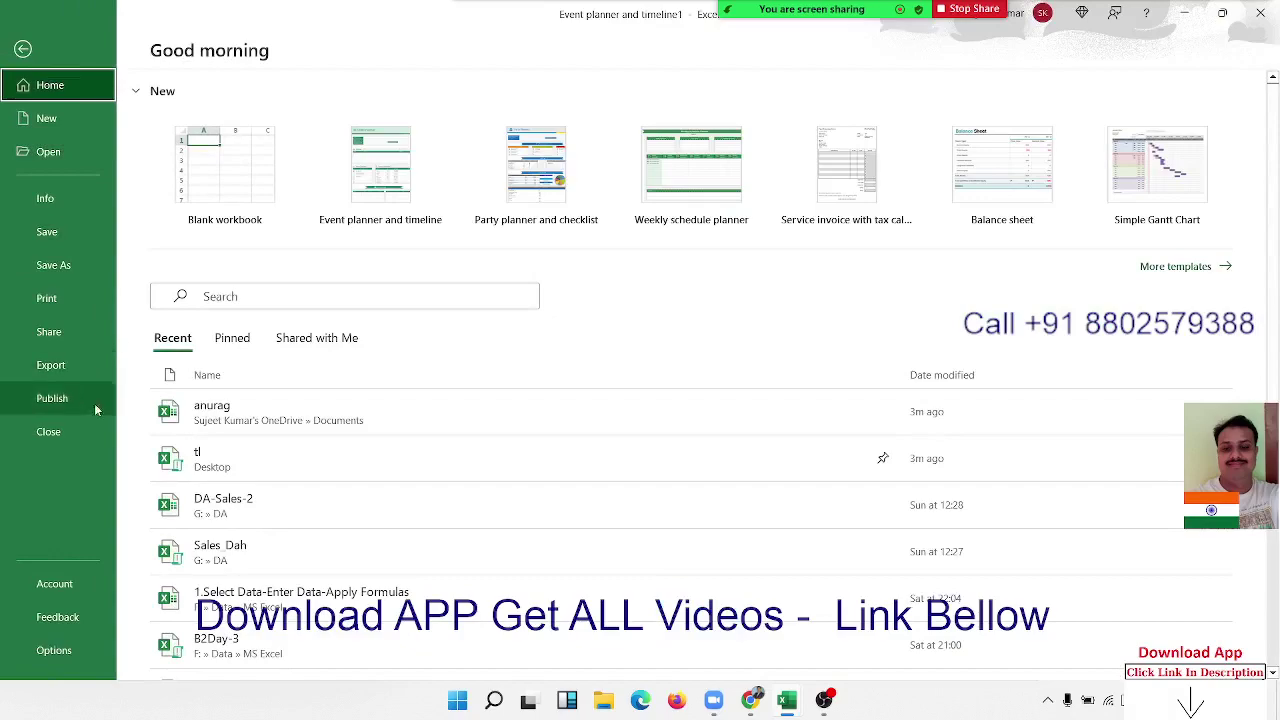
{"action": "left_click", "coordinate": [74, 434]}
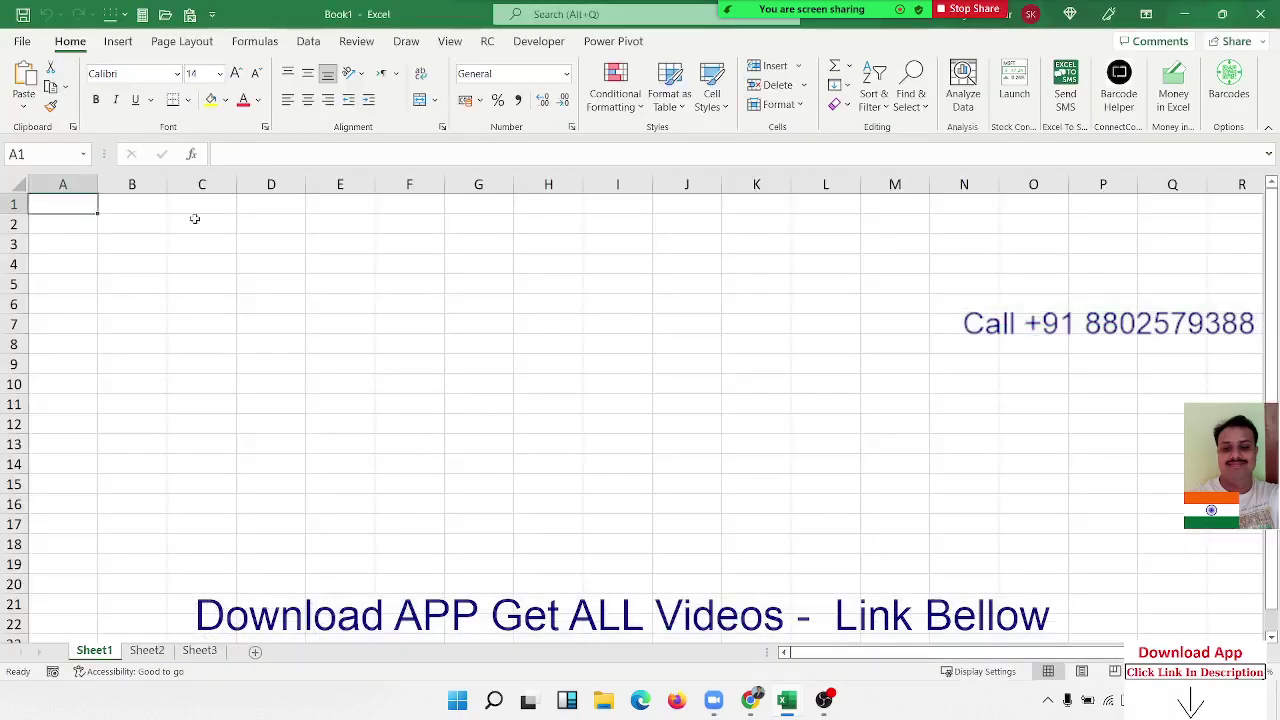
Return to the New page's full template gallery
{"action": "left_click", "coordinate": [30, 42]}
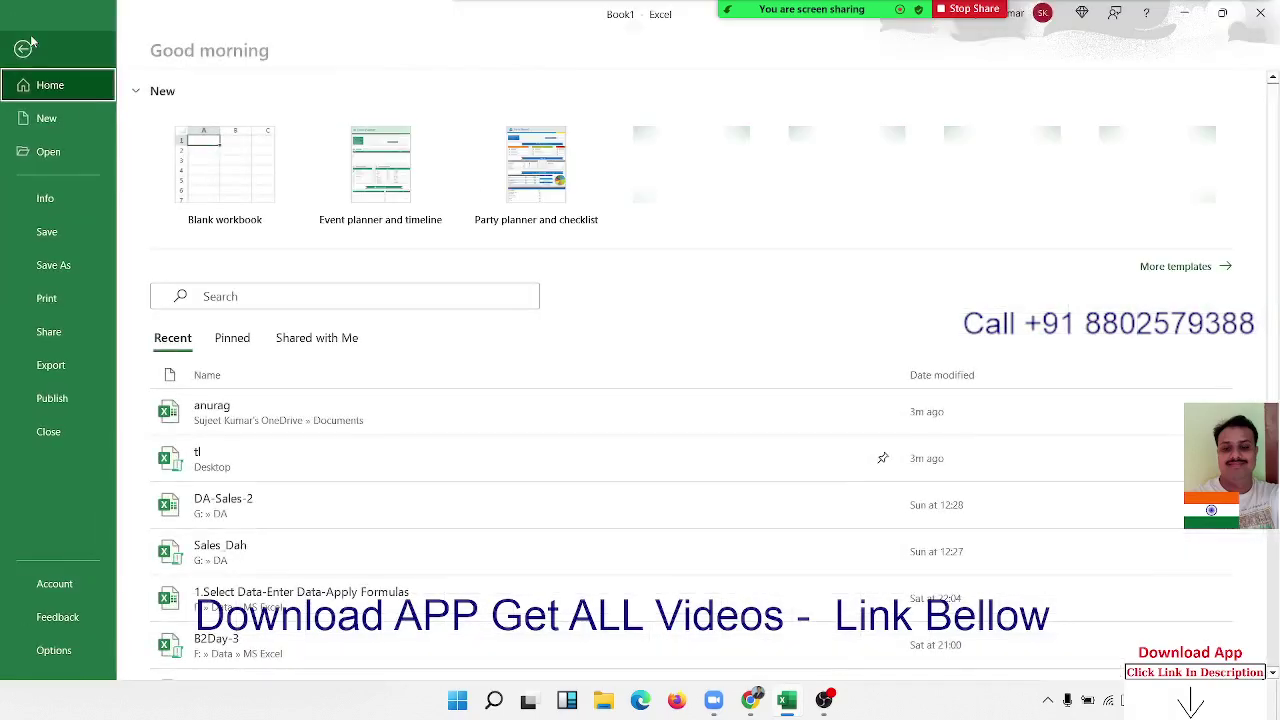
{"action": "left_click", "coordinate": [296, 300]}
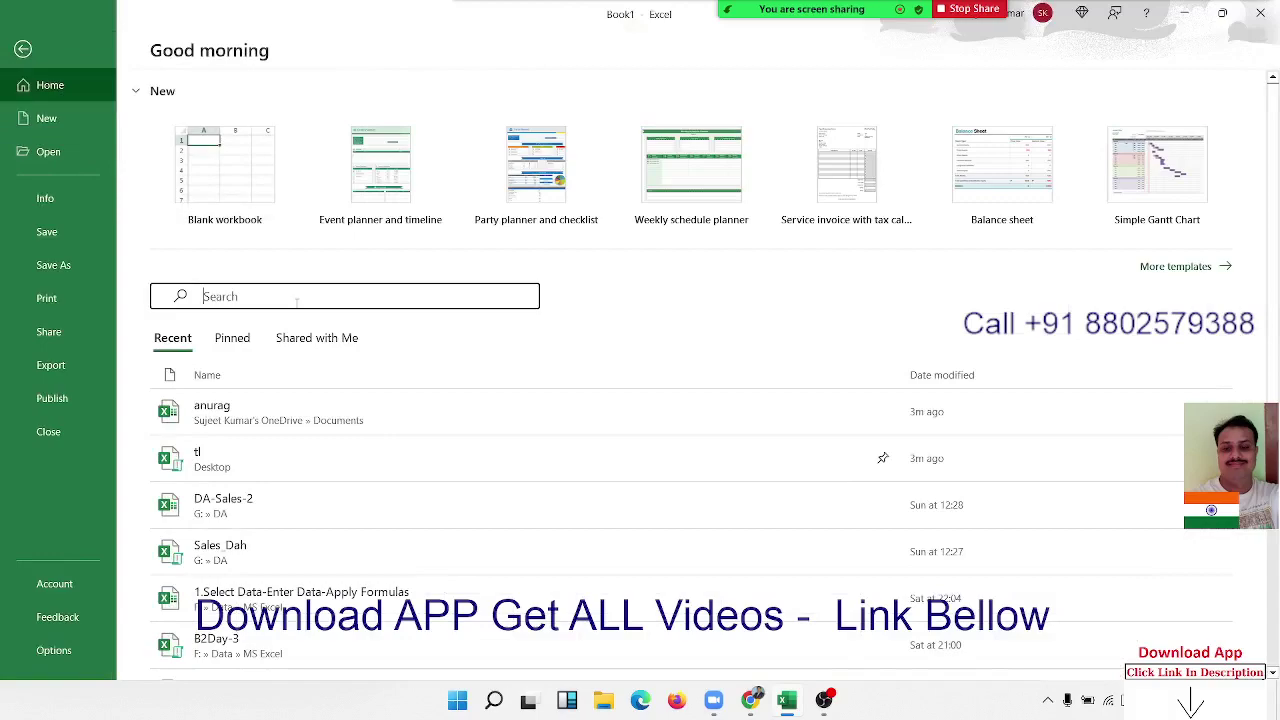
{"action": "left_click", "coordinate": [90, 118]}
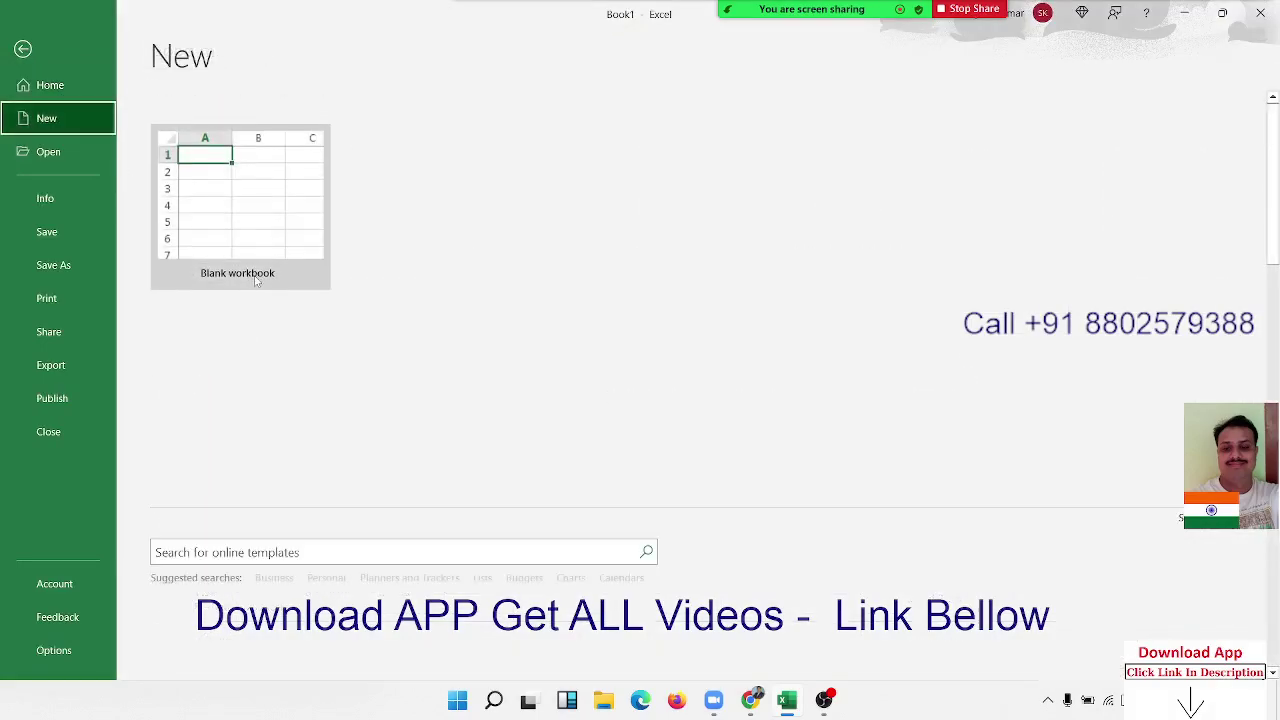
Search online templates for 'bill' and preview the Service invoice with tax calculations template
{"action": "left_click", "coordinate": [231, 524]}
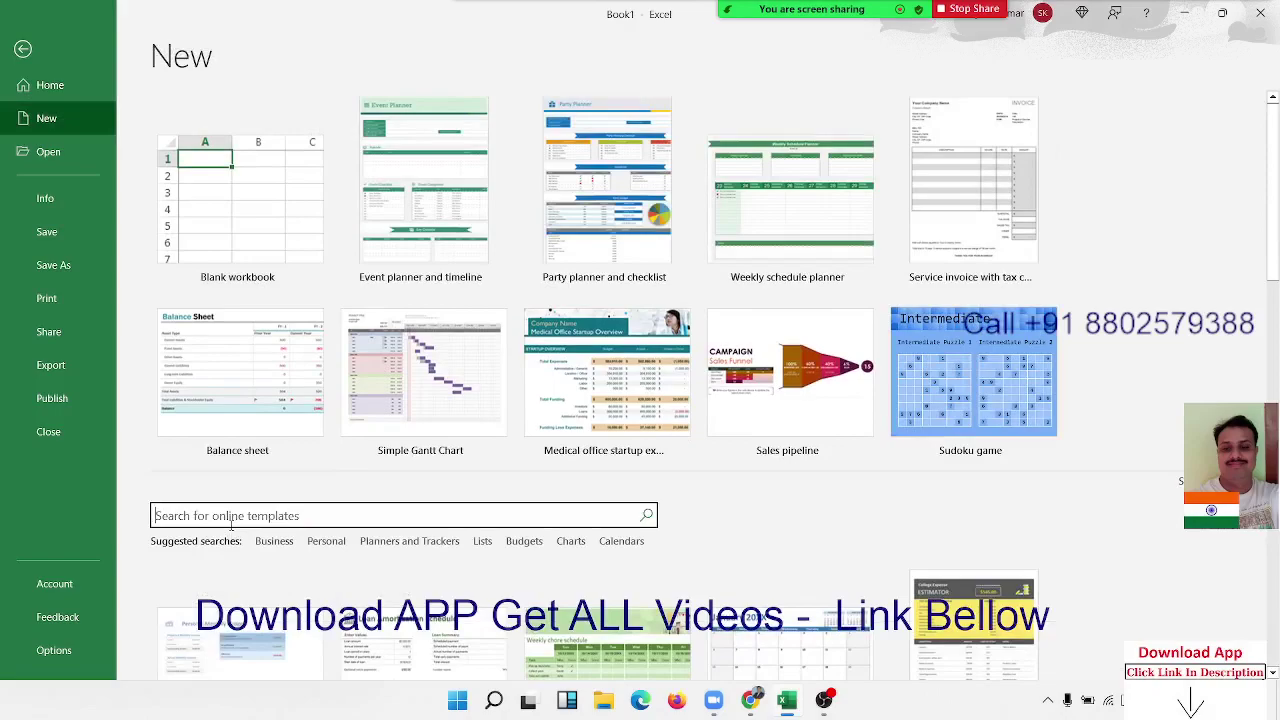
{"action": "type", "text": "b"}
{"action": "key", "text": "BackSpace"}
{"action": "type", "text": "bl"}
{"action": "key", "text": "Return"}
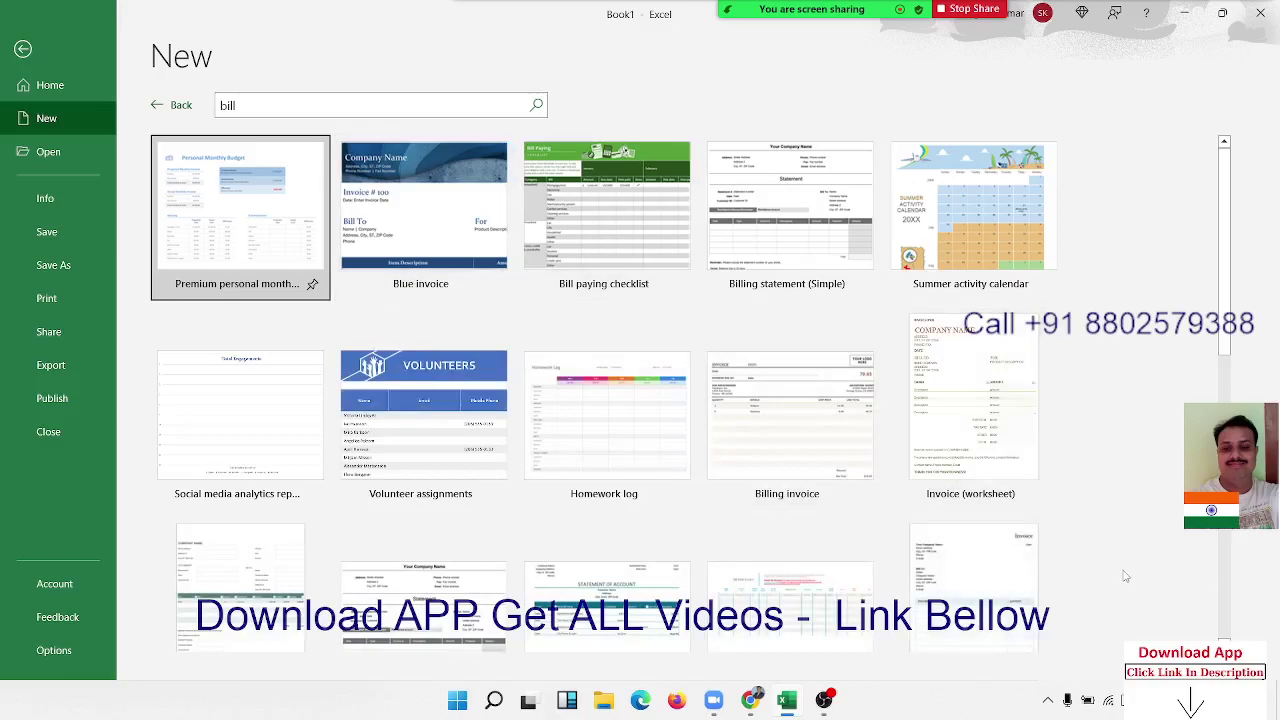
{"action": "scroll", "coordinate": [1122, 575], "scroll_direction": "down", "scroll_amount": 2}
{"action": "scroll", "coordinate": [1122, 575], "scroll_direction": "down", "scroll_amount": 1}
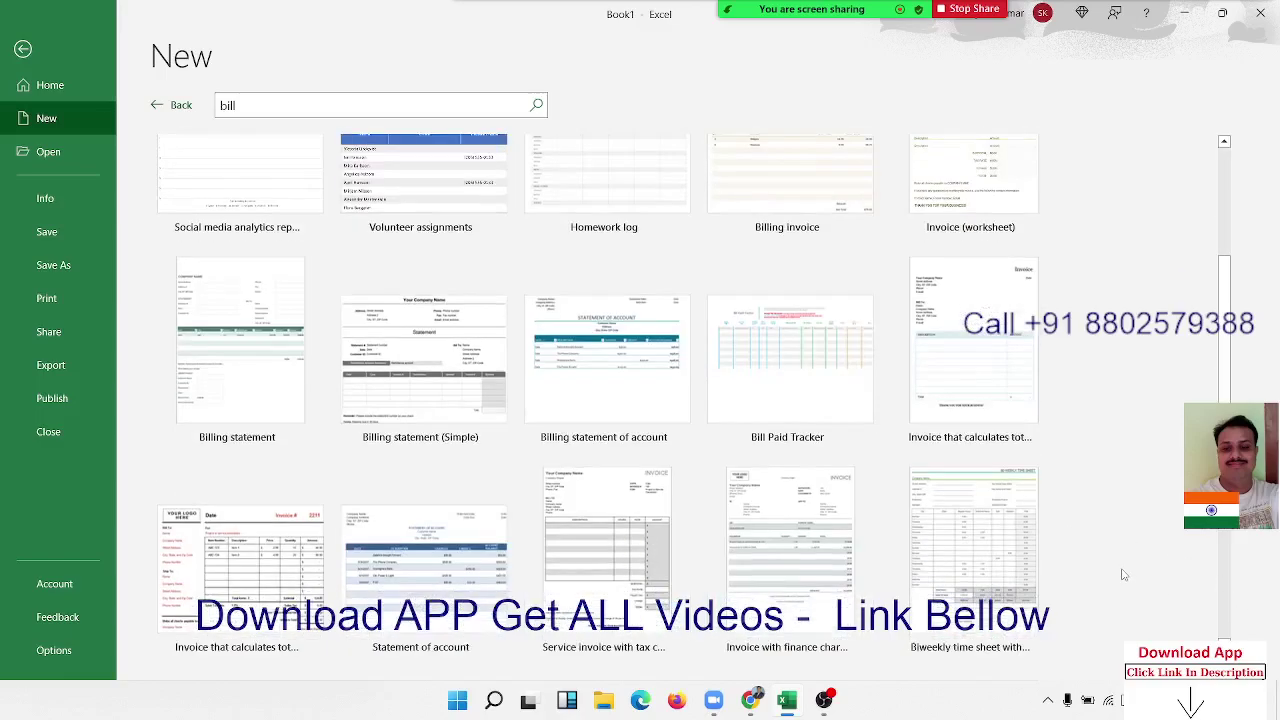
{"action": "left_click", "coordinate": [612, 563]}
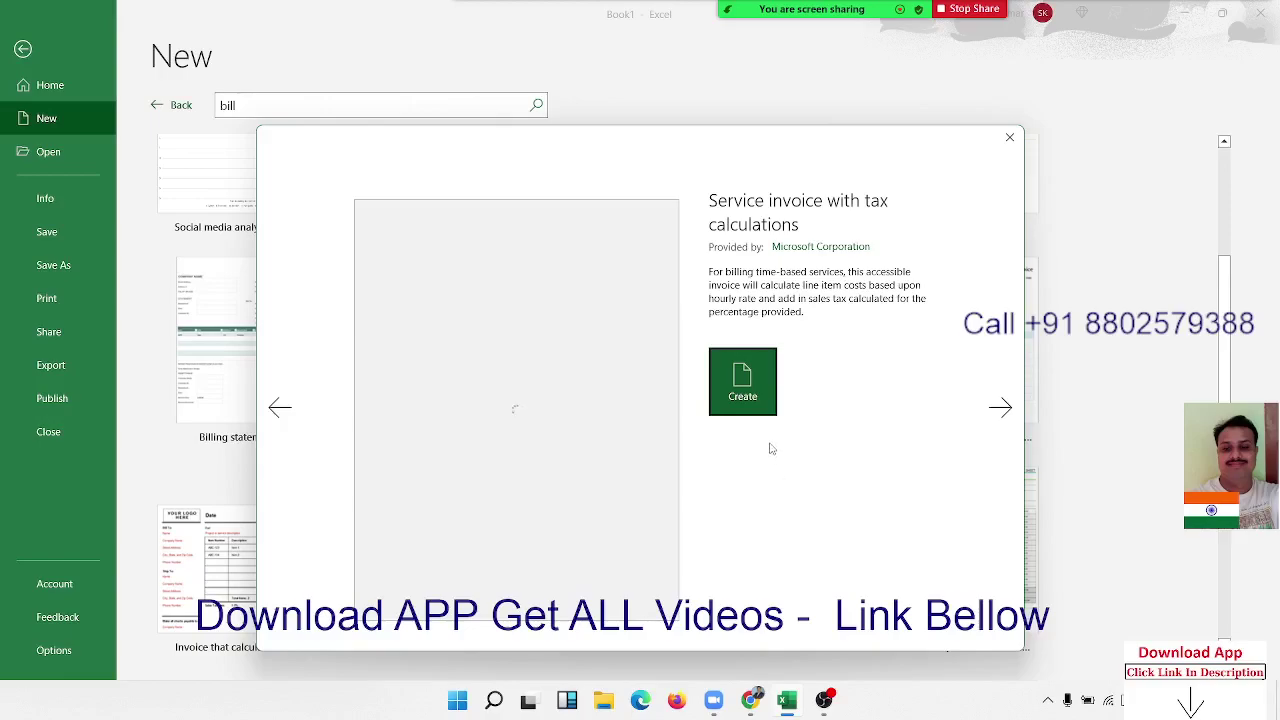
Create a workbook from the Service invoice template and inspect cells B1 and B2
{"action": "left_click", "coordinate": [767, 410]}
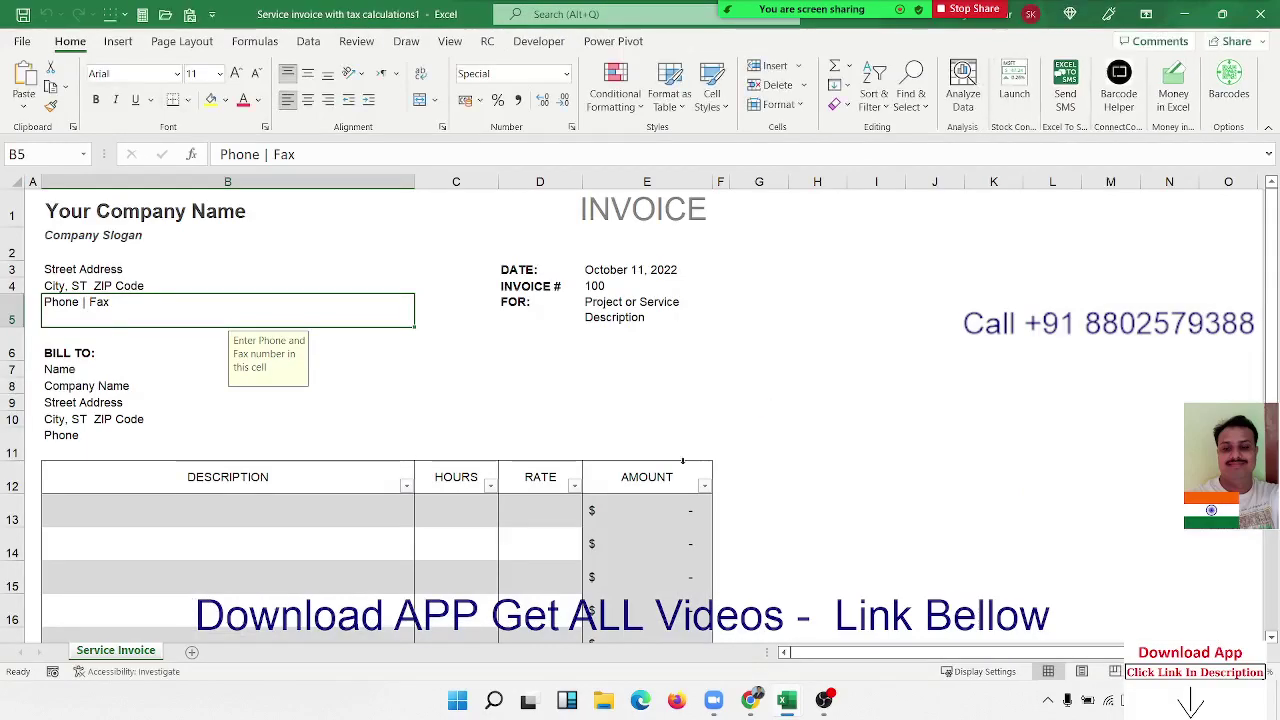
{"action": "scroll", "coordinate": [338, 460], "scroll_direction": "down", "scroll_amount": 10}
{"action": "scroll", "coordinate": [338, 460], "scroll_direction": "up", "scroll_amount": 2}
{"action": "scroll", "coordinate": [338, 460], "scroll_direction": "up", "scroll_amount": 9}
{"action": "left_click", "coordinate": [155, 220]}
{"action": "left_click", "coordinate": [143, 234]}
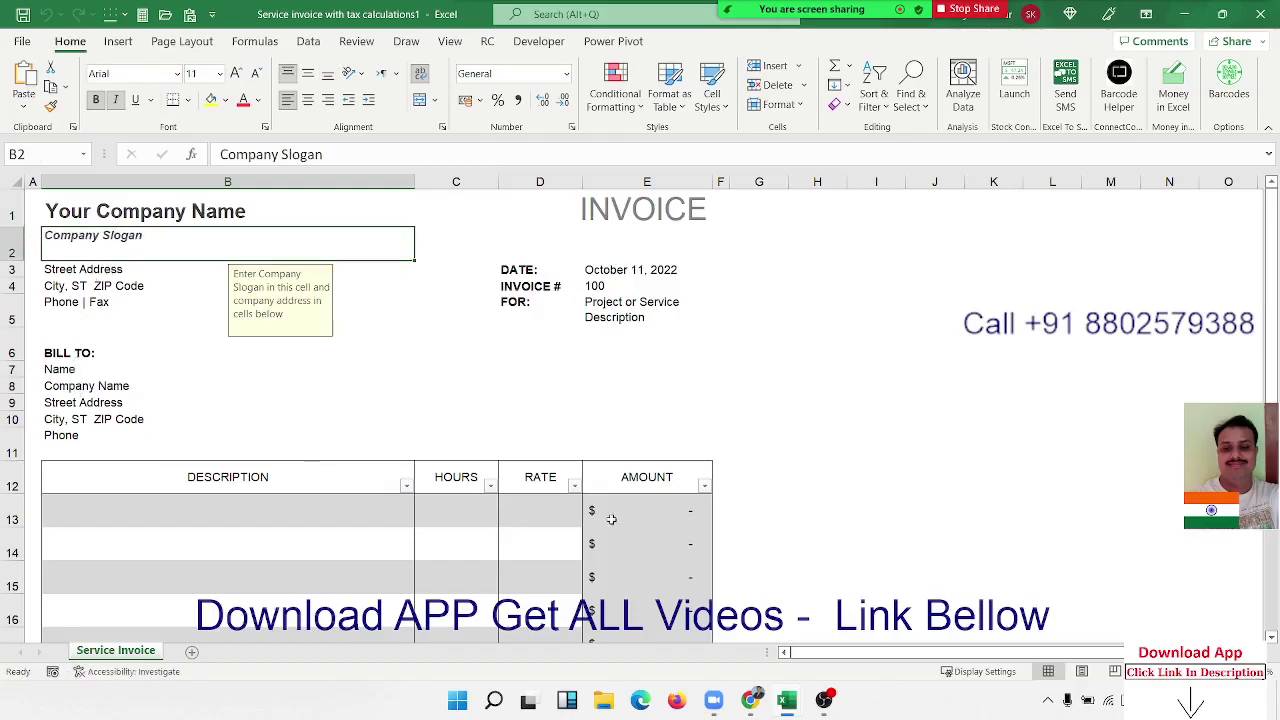
{"action": "scroll", "coordinate": [611, 519], "scroll_direction": "down", "scroll_amount": 8}
{"action": "scroll", "coordinate": [614, 520], "scroll_direction": "up", "scroll_amount": 8}
Start typing in B1, cancel the edit, and close the invoice without saving
{"action": "left_click", "coordinate": [224, 218]}
{"action": "type", "text": "fgdfgdf"}
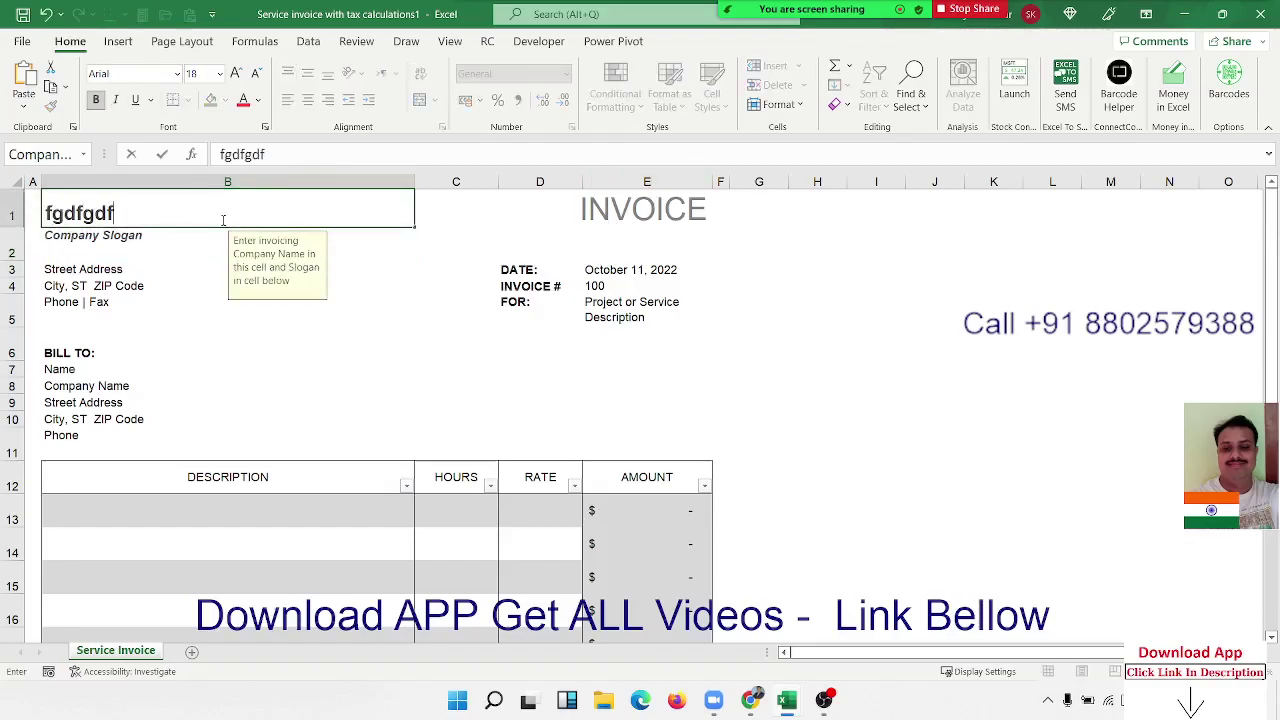
{"action": "key", "text": "Escape"}
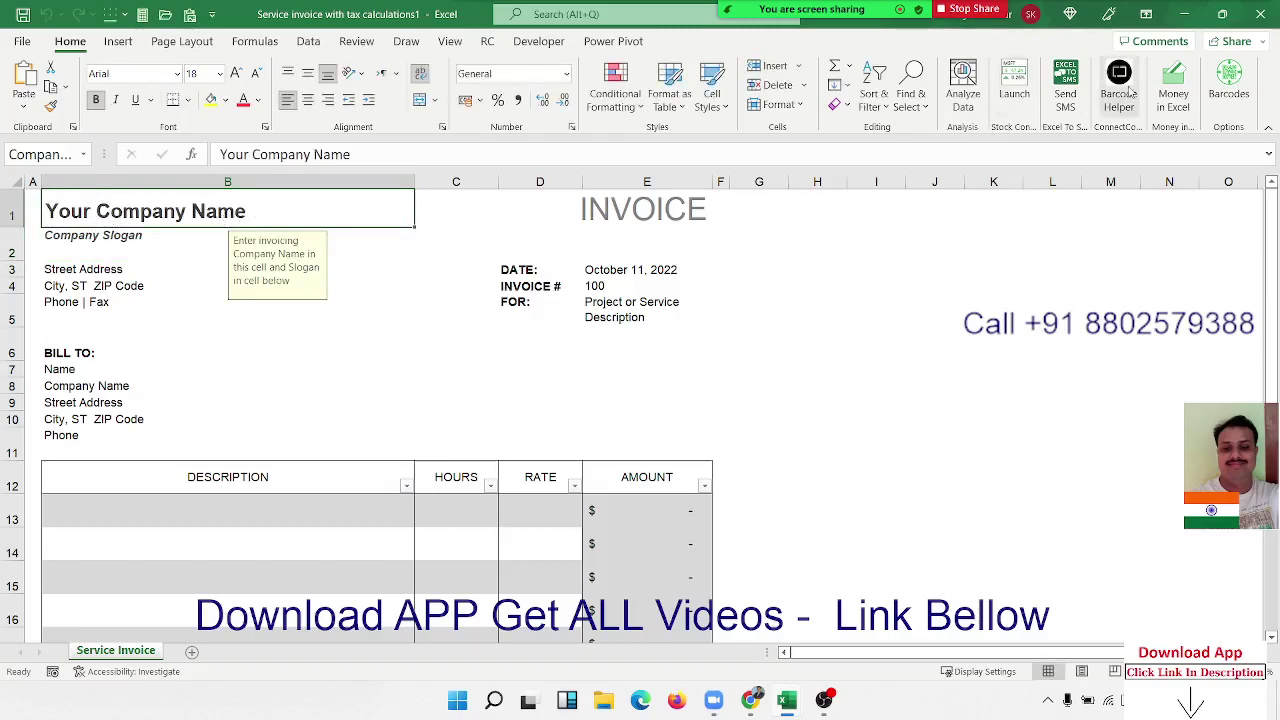
{"action": "left_click", "coordinate": [1270, 12]}
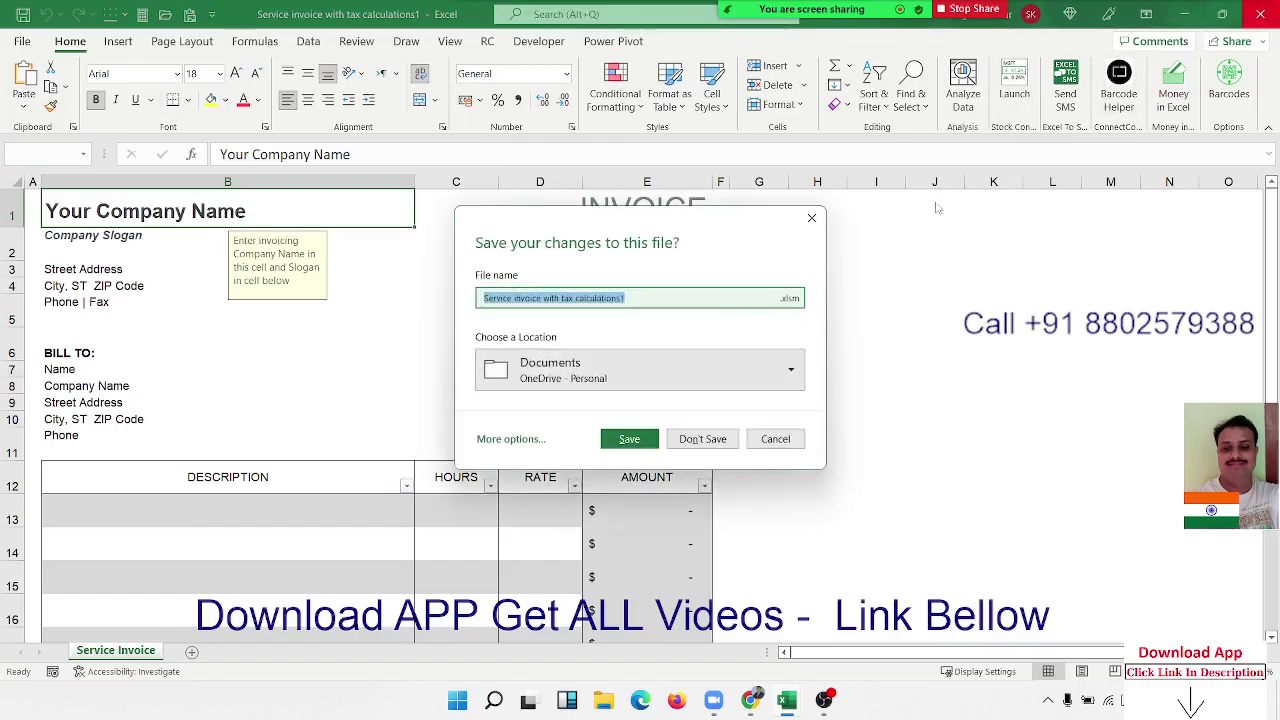
{"action": "left_click", "coordinate": [715, 441]}
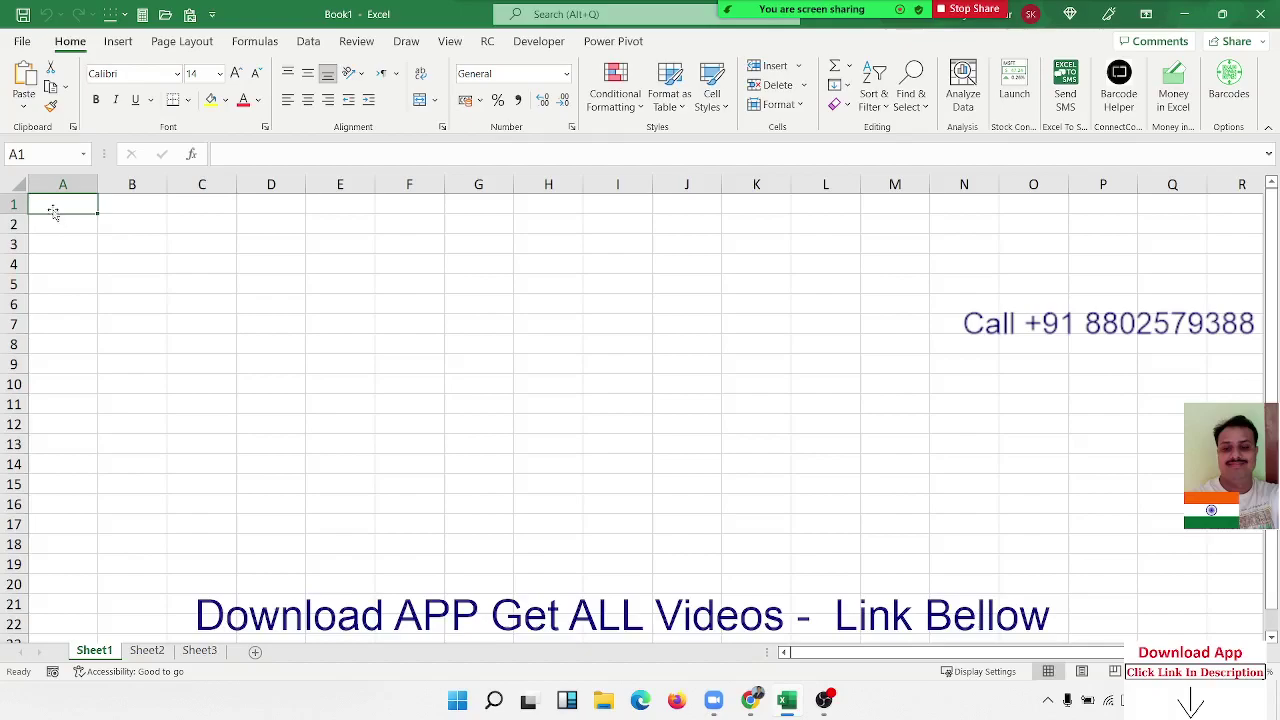
Open Save As for Book1 with Excel Template type and Desktop as location
{"action": "left_click", "coordinate": [22, 41]}
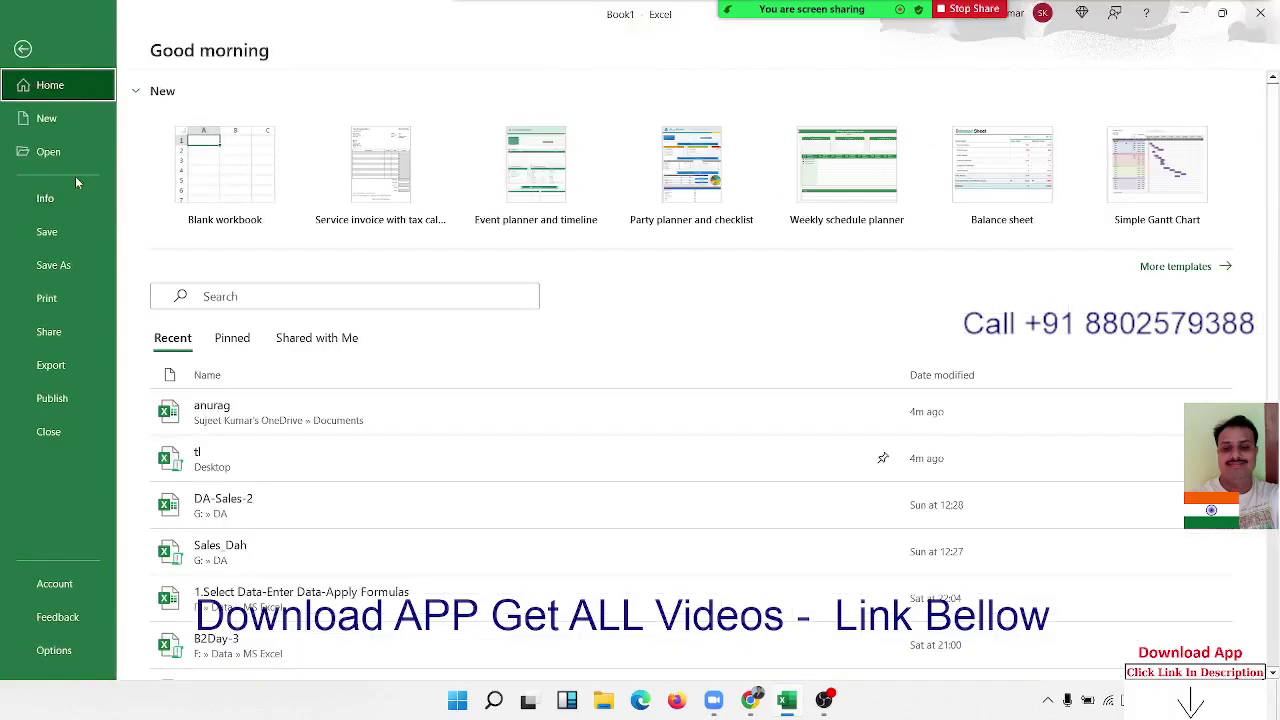
{"action": "left_click", "coordinate": [53, 276]}
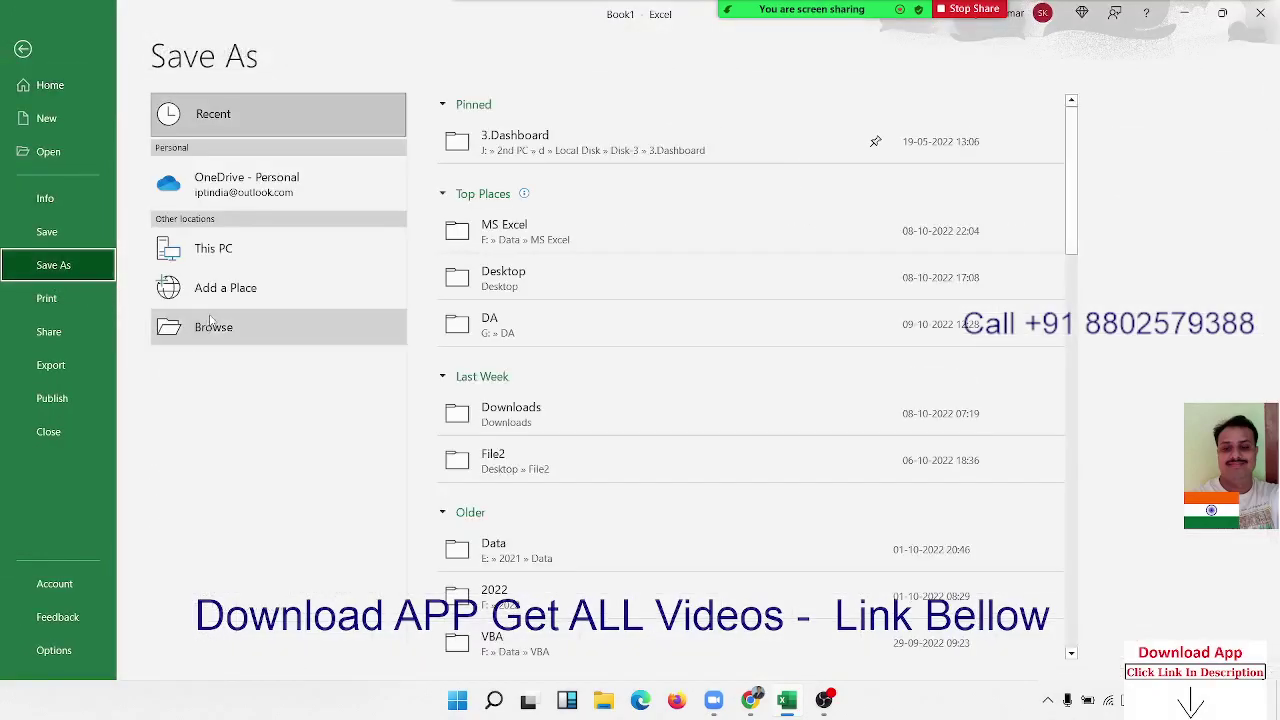
{"action": "key", "text": "F12"}
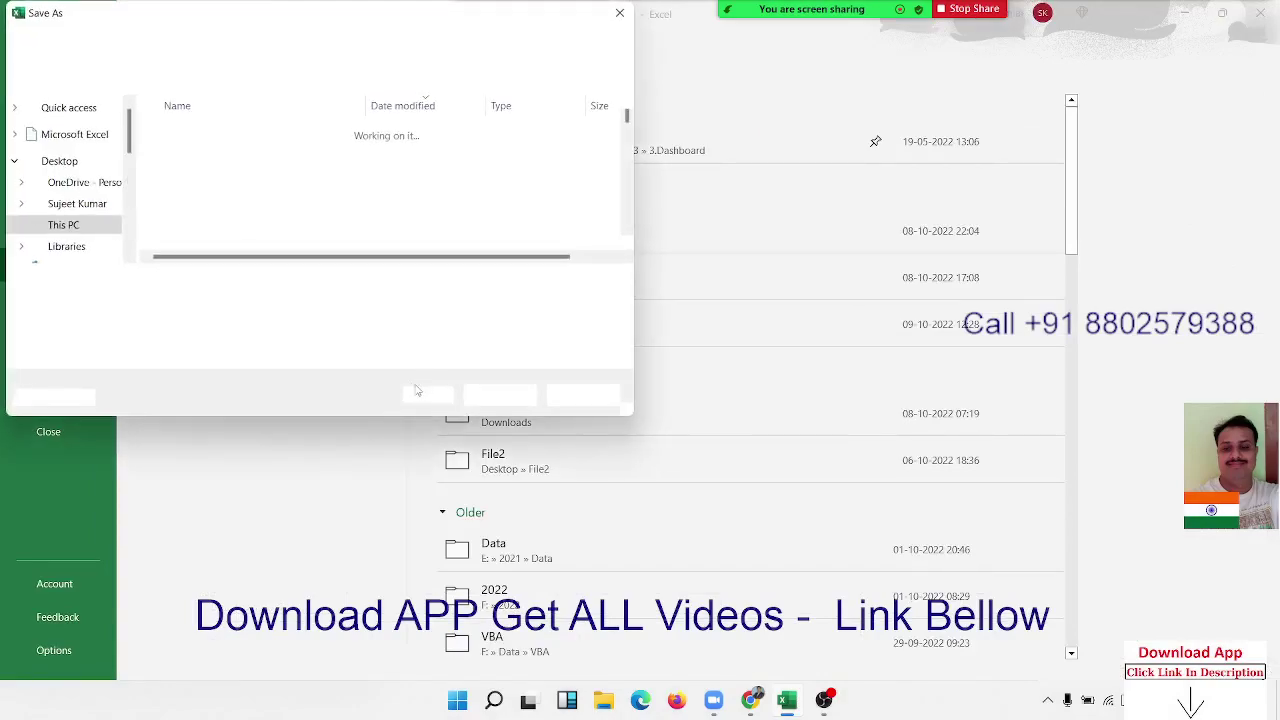
{"action": "left_click", "coordinate": [247, 310]}
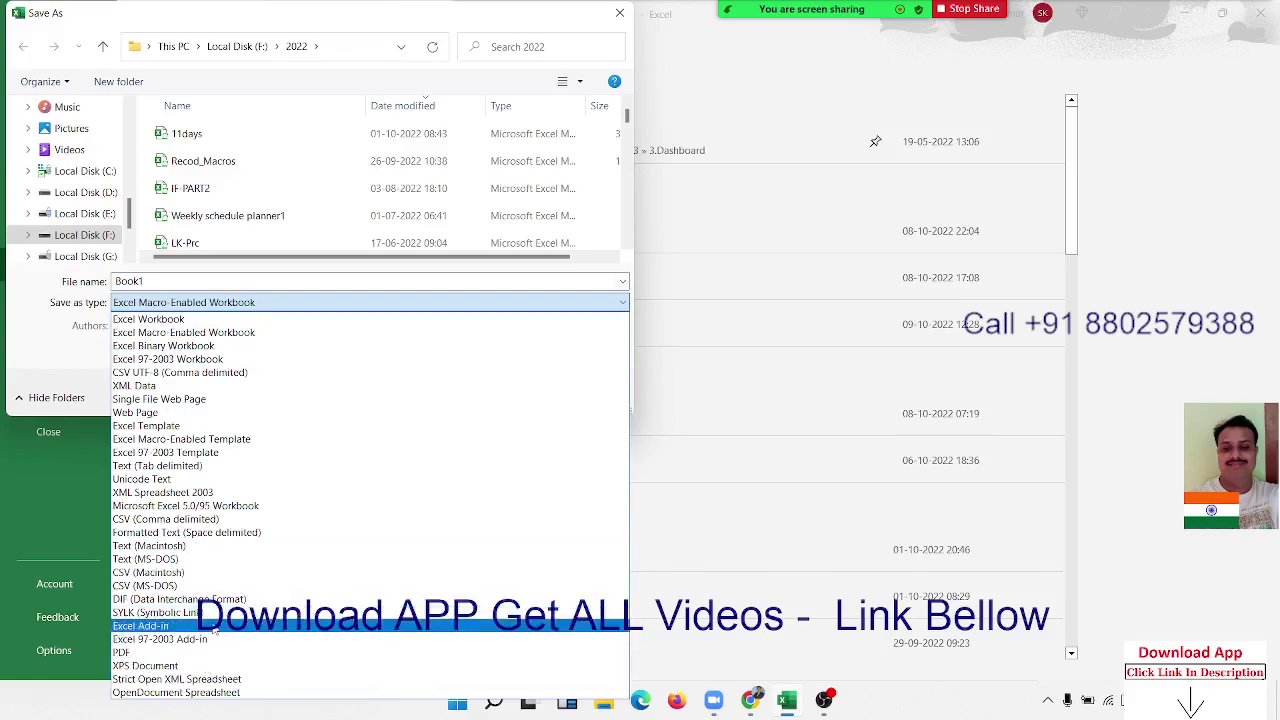
{"action": "left_click", "coordinate": [228, 427]}
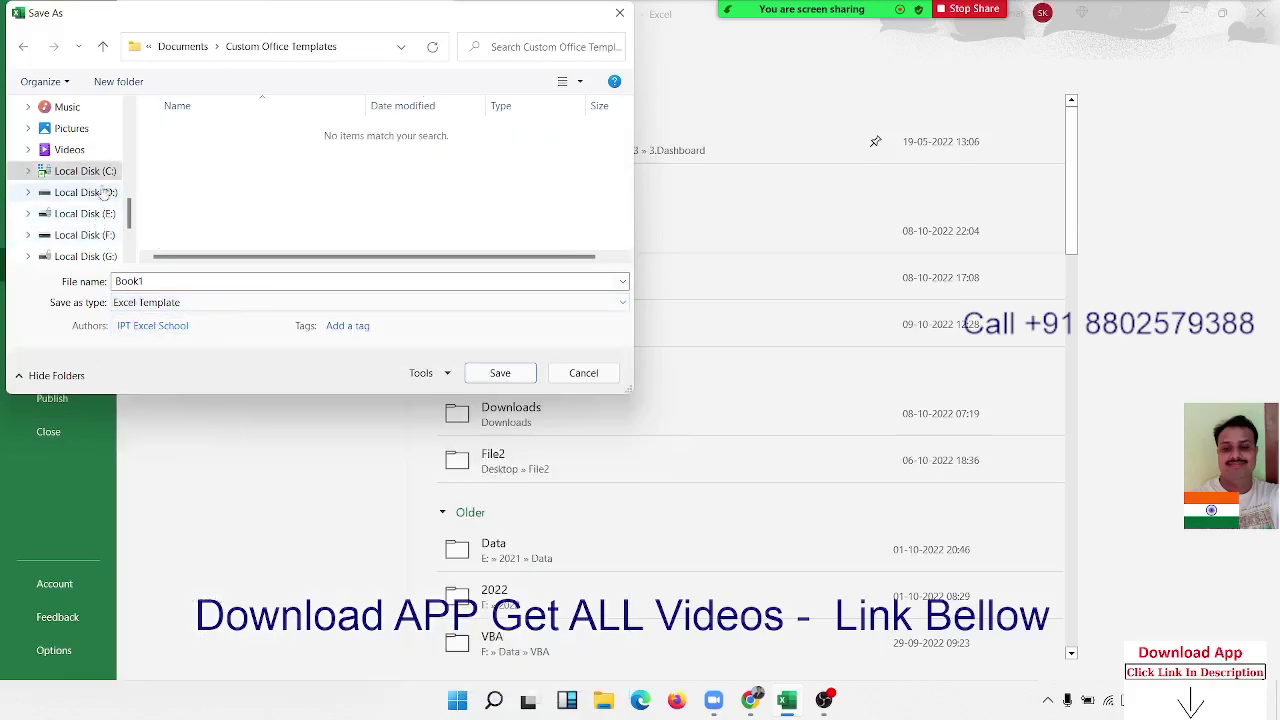
{"action": "scroll", "coordinate": [104, 190], "scroll_direction": "up", "scroll_amount": 2}
{"action": "scroll", "coordinate": [98, 178], "scroll_direction": "up", "scroll_amount": 1}
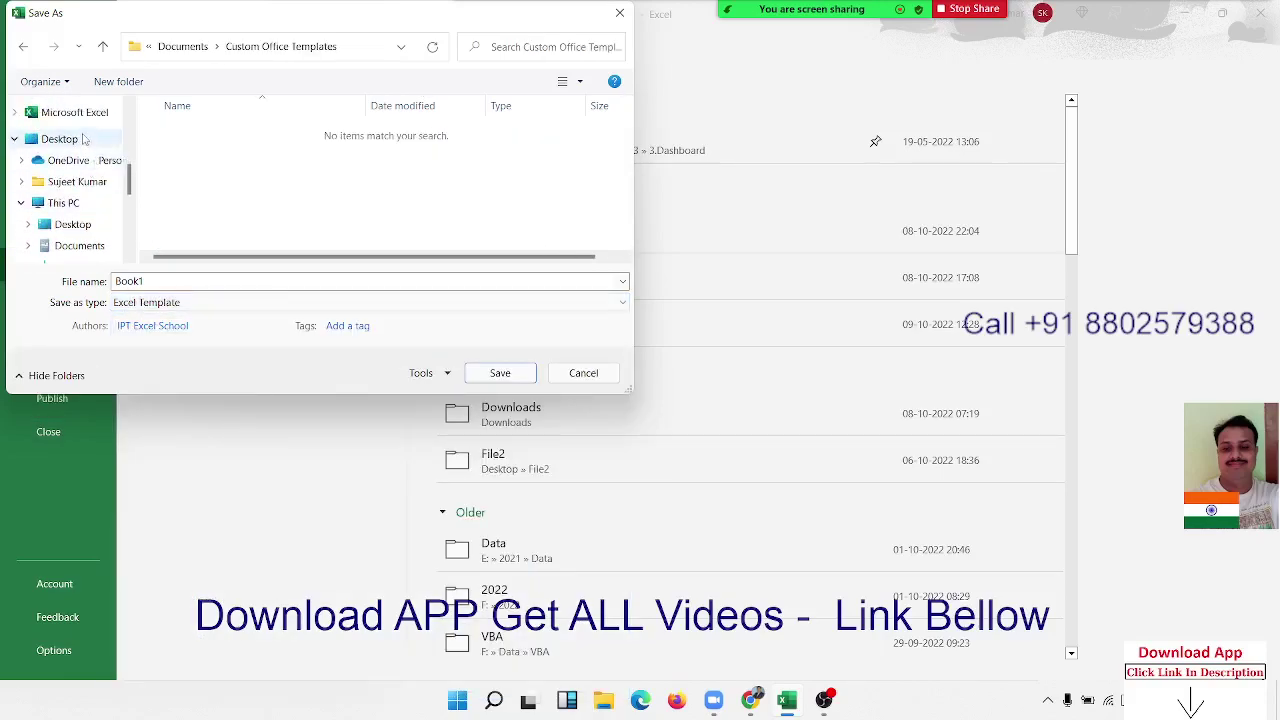
{"action": "left_click", "coordinate": [84, 143]}
Open the File2 folder, cancel the save, and quit Excel
{"action": "scroll", "coordinate": [540, 137], "scroll_direction": "down", "scroll_amount": 1}
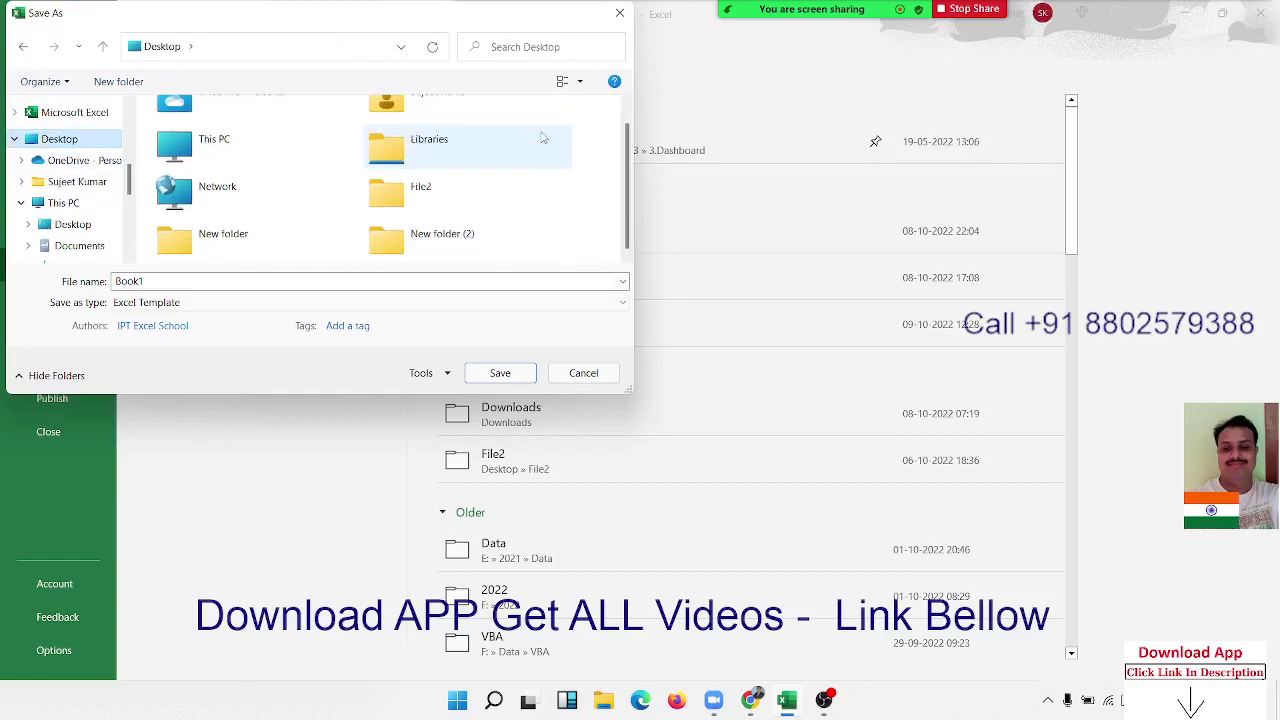
{"action": "scroll", "coordinate": [522, 220], "scroll_direction": "up", "scroll_amount": 1}
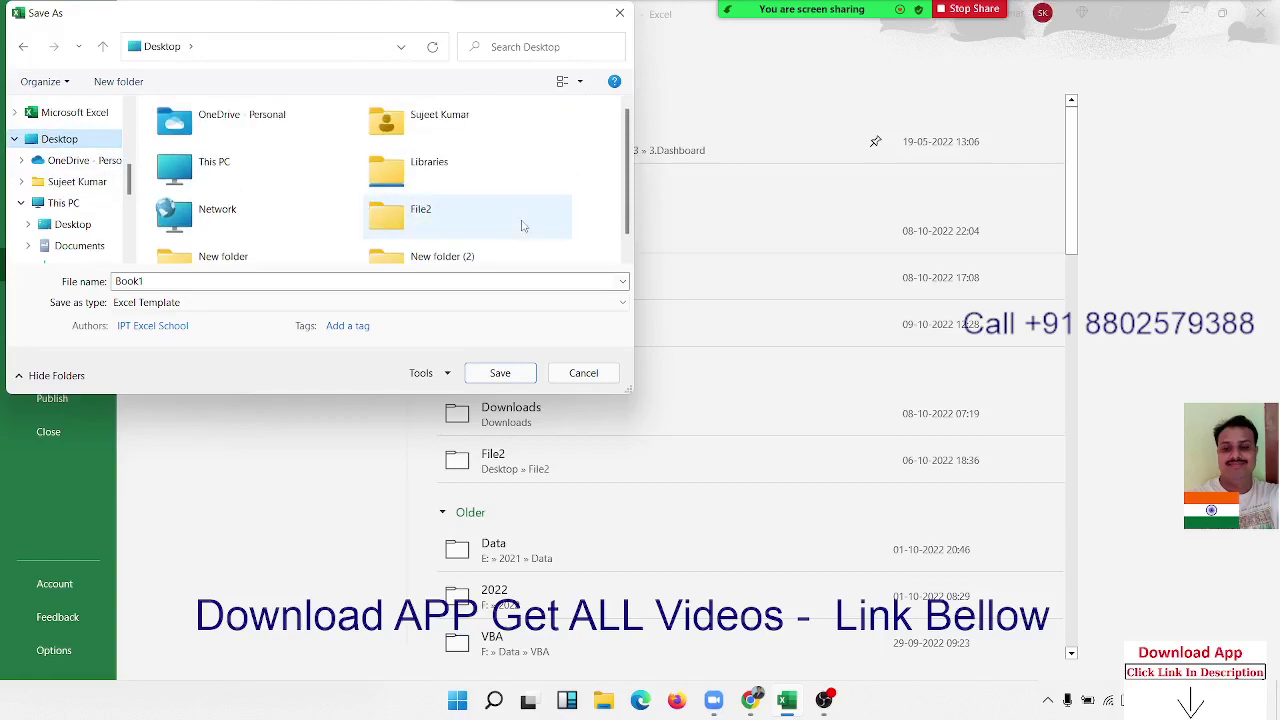
{"action": "scroll", "coordinate": [522, 226], "scroll_direction": "down", "scroll_amount": 1}
{"action": "scroll", "coordinate": [522, 226], "scroll_direction": "up", "scroll_amount": 1}
{"action": "double_click", "coordinate": [522, 226]}
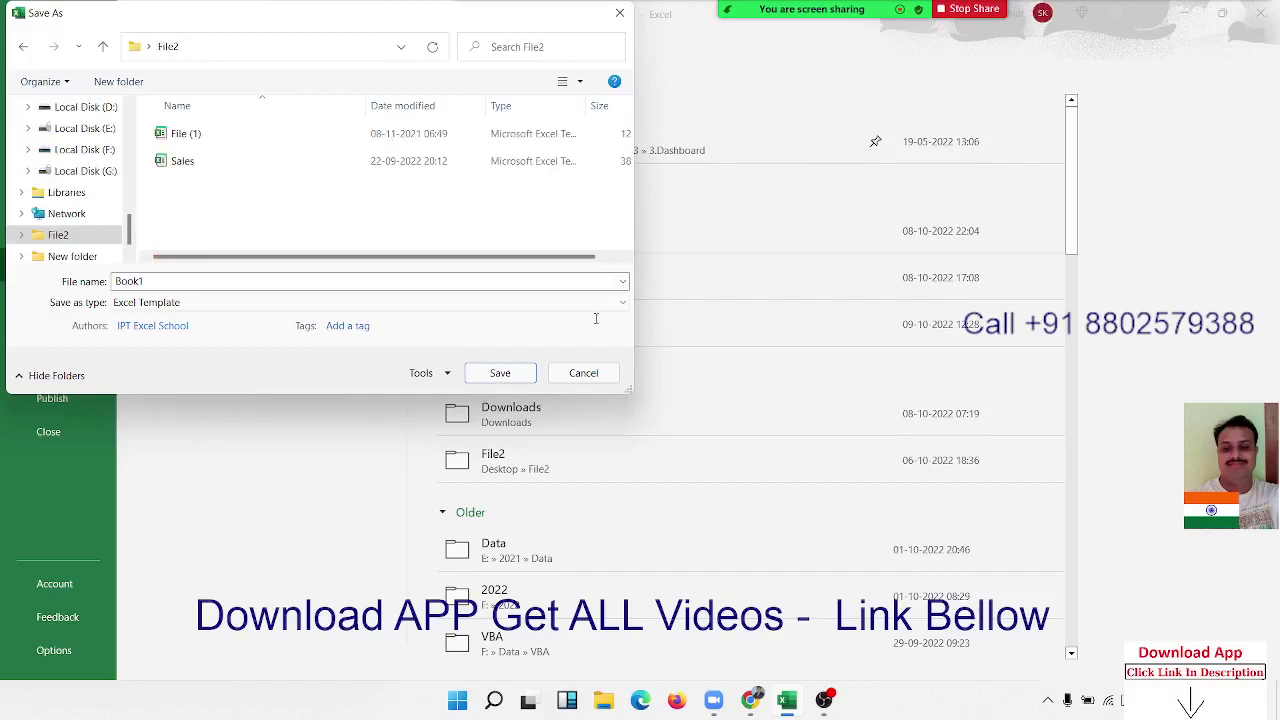
{"action": "left_click", "coordinate": [586, 372]}
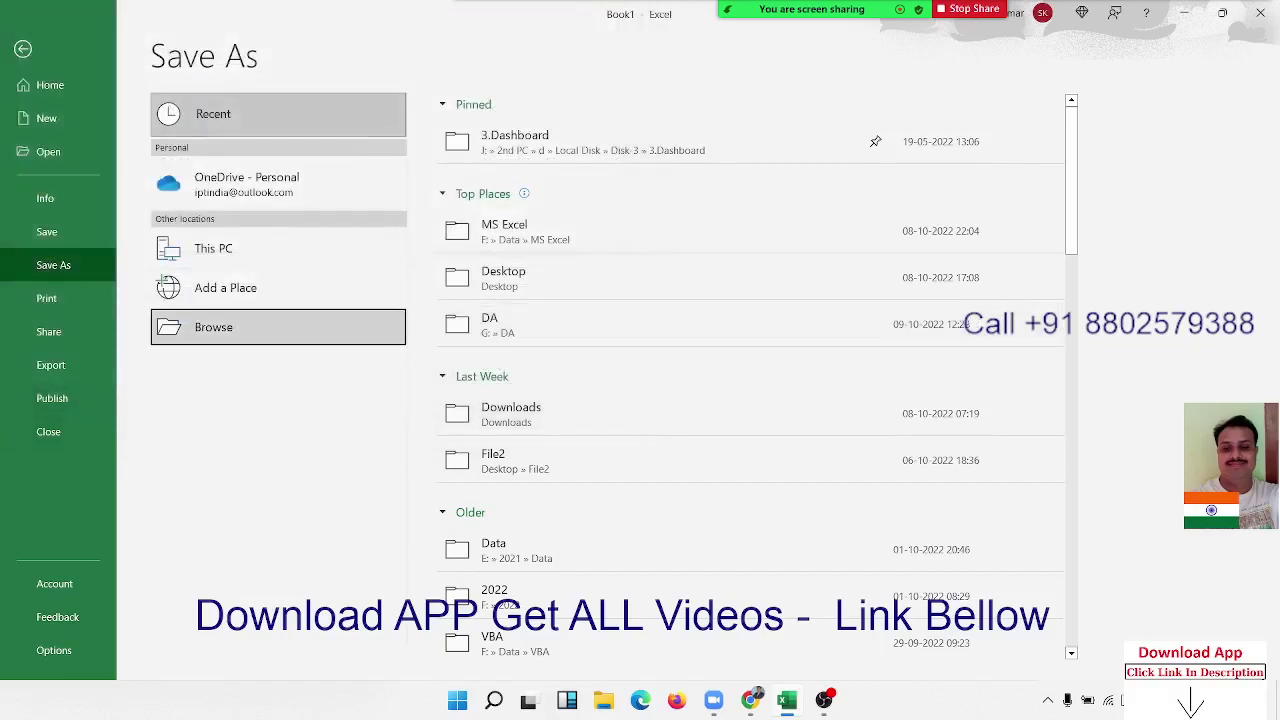
{"action": "left_click", "coordinate": [1260, 12]}
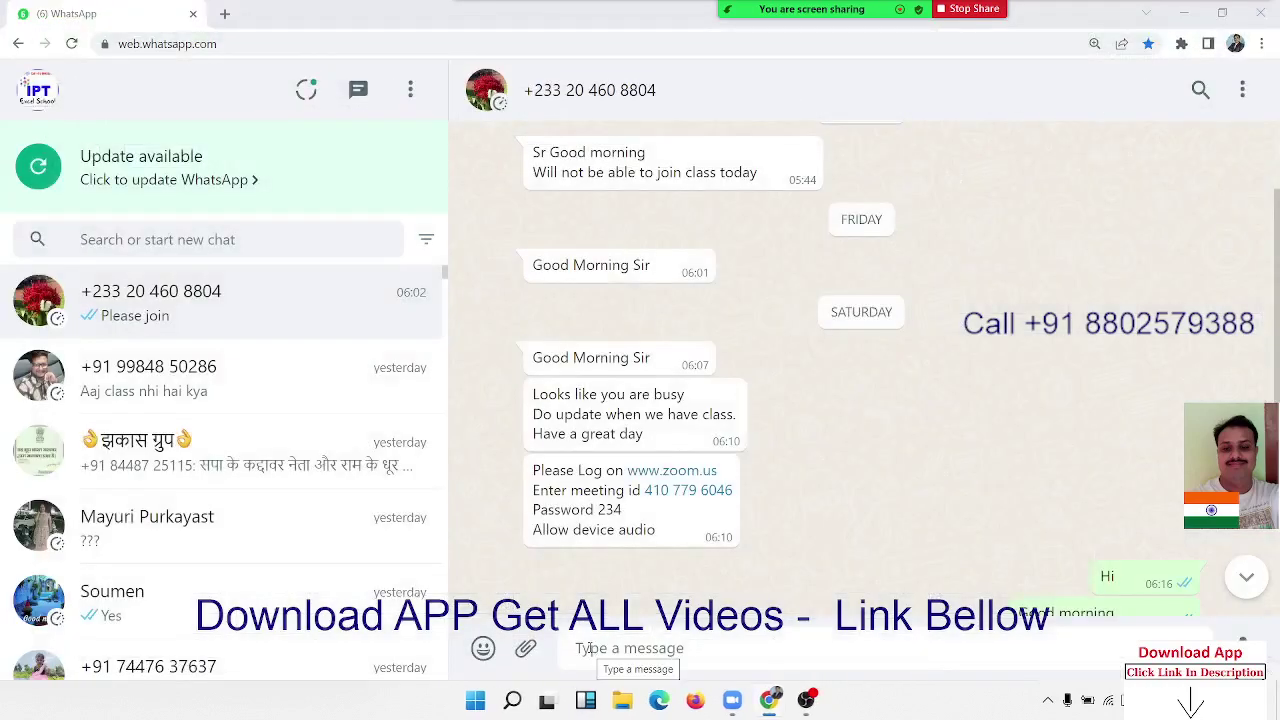
Open File Explorer from the taskbar to show Quick access
{"action": "left_click", "coordinate": [622, 700]}
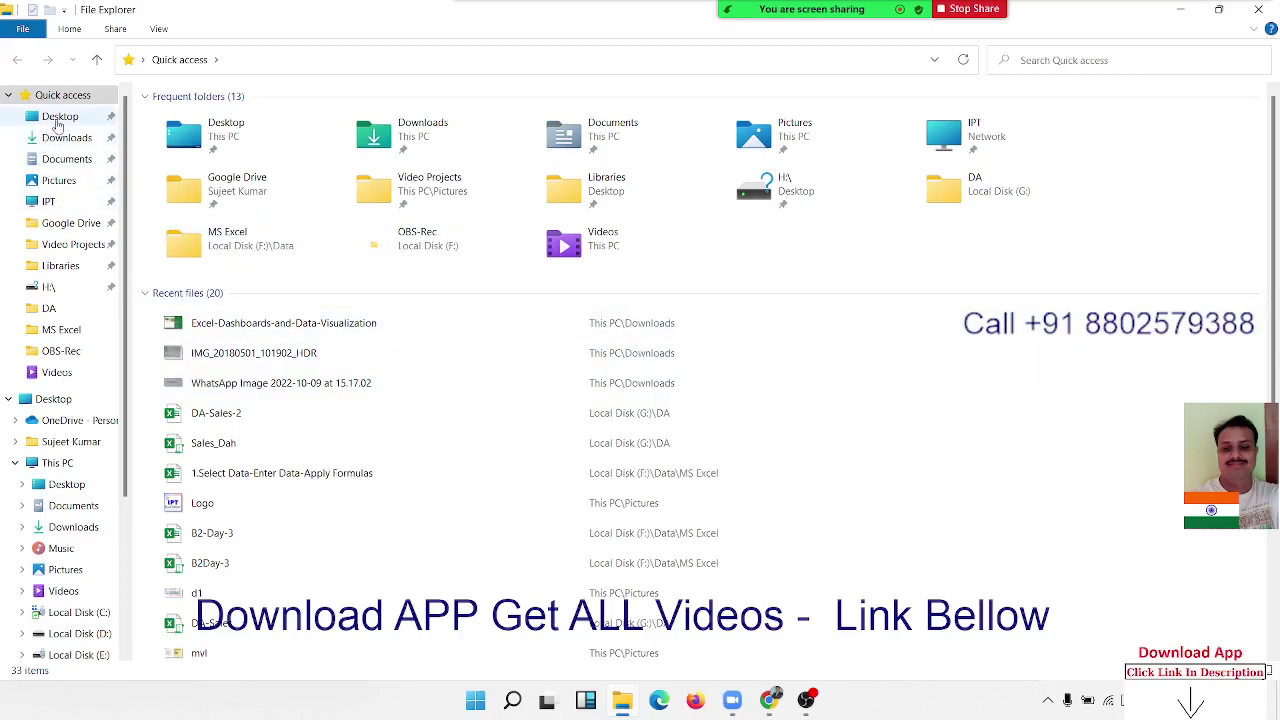
Go to the File2 folder on the Desktop and select the Sales template file
{"action": "left_click", "coordinate": [58, 118]}
{"action": "double_click", "coordinate": [196, 150]}
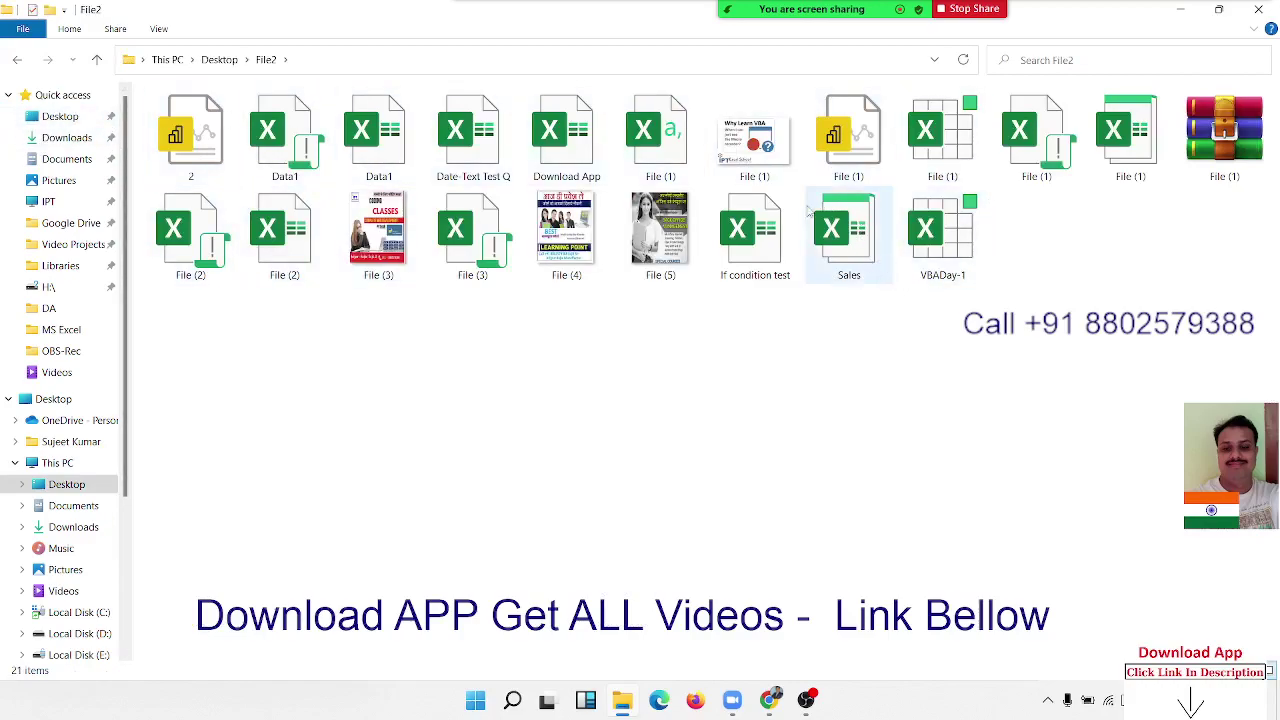
{"action": "mouse_move", "coordinate": [848, 228]}
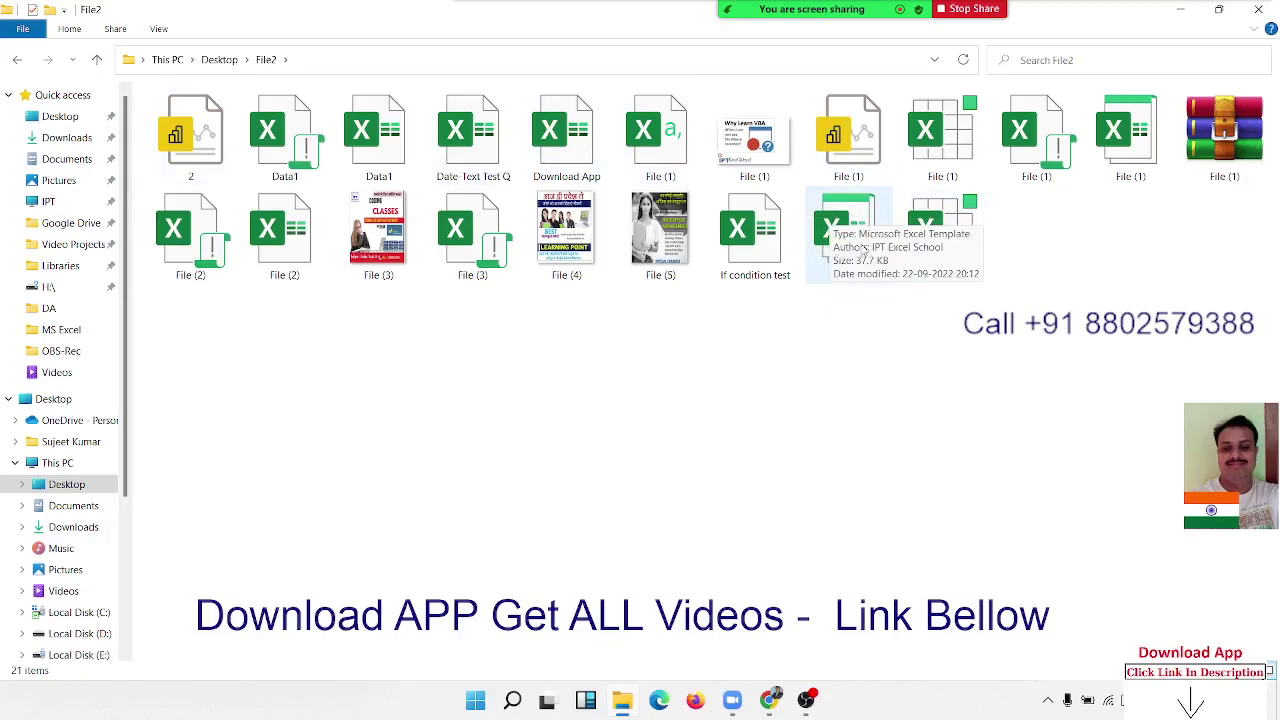
{"action": "left_click", "coordinate": [854, 243]}
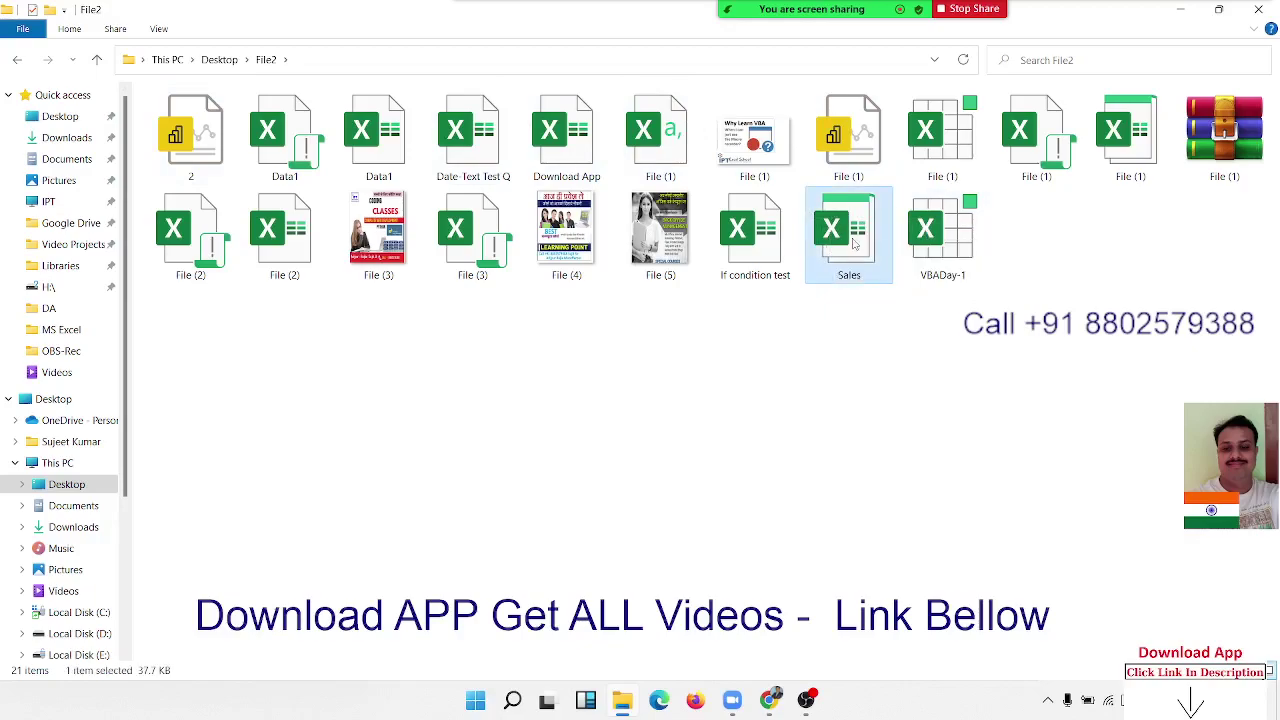
Open the Sales template in Excel as a new Sales1 workbook and scroll through it
{"action": "double_click", "coordinate": [854, 243]}
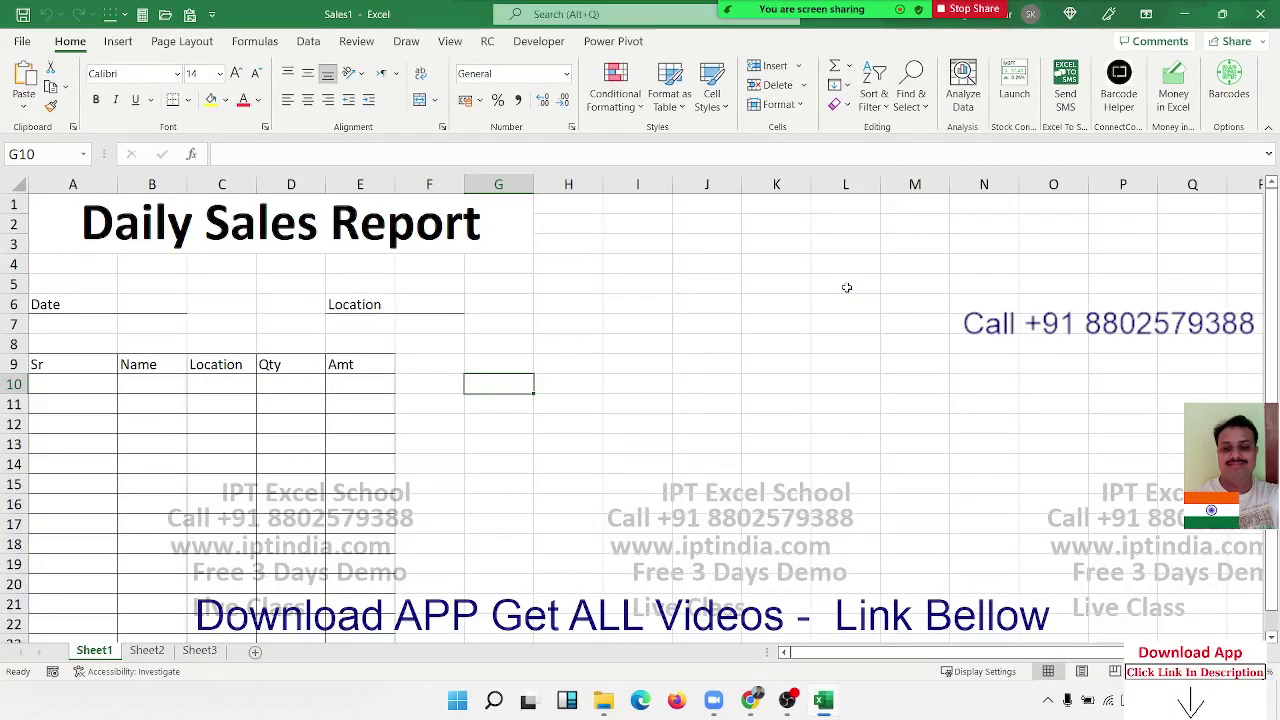
{"action": "scroll", "coordinate": [398, 394], "scroll_direction": "down", "scroll_amount": 6}
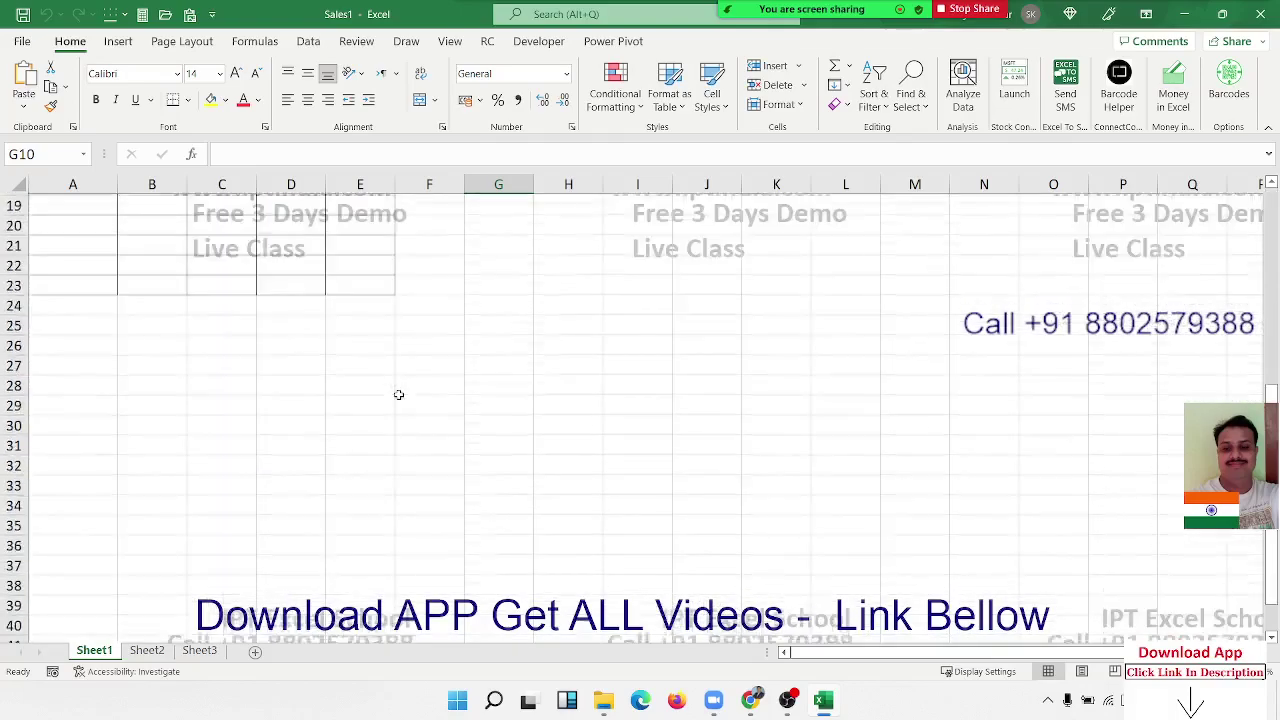
{"action": "scroll", "coordinate": [398, 394], "scroll_direction": "up", "scroll_amount": 7}
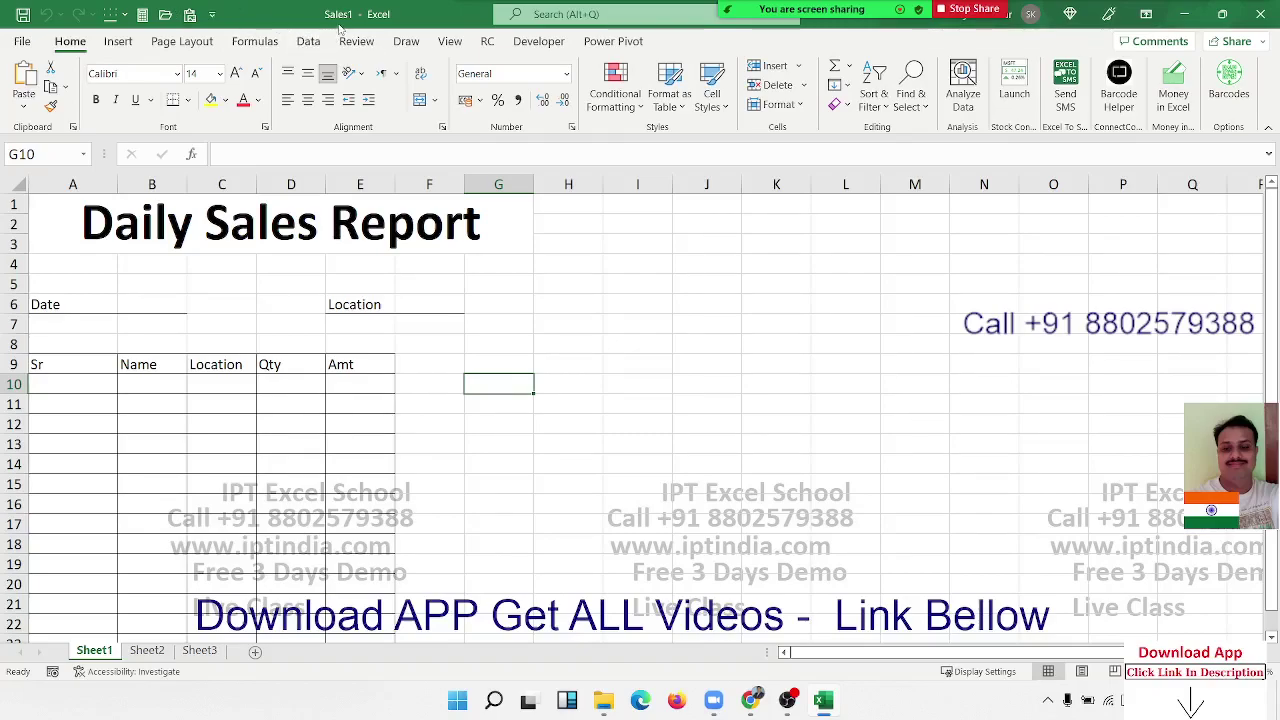
Select table ranges A11:E18, from A10, then B6:C7, and deselect by choosing H7
{"action": "left_click_drag", "start_coordinate": [94, 411], "coordinate": [353, 547]}
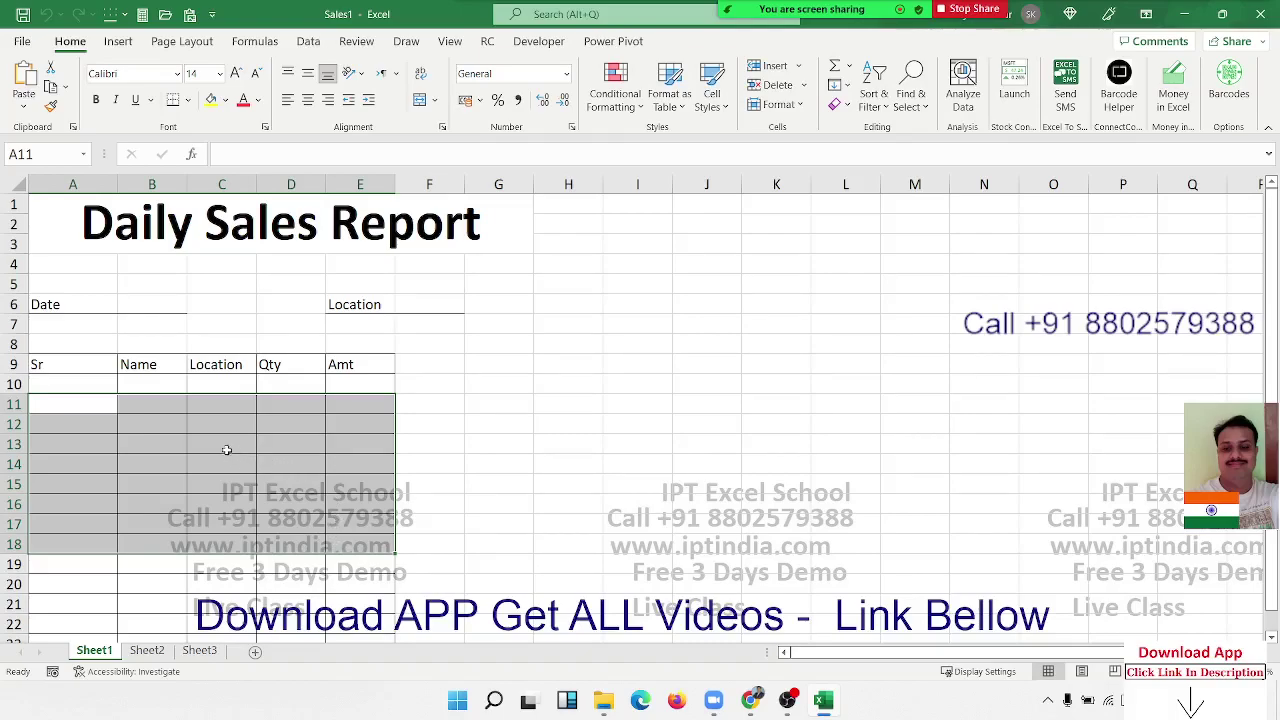
{"action": "mouse_move", "coordinate": [100, 389]}
{"action": "left_mouse_down"}
{"action": "mouse_move", "coordinate": [297, 491]}
{"action": "mouse_move", "coordinate": [300, 507]}
{"action": "left_mouse_up"}
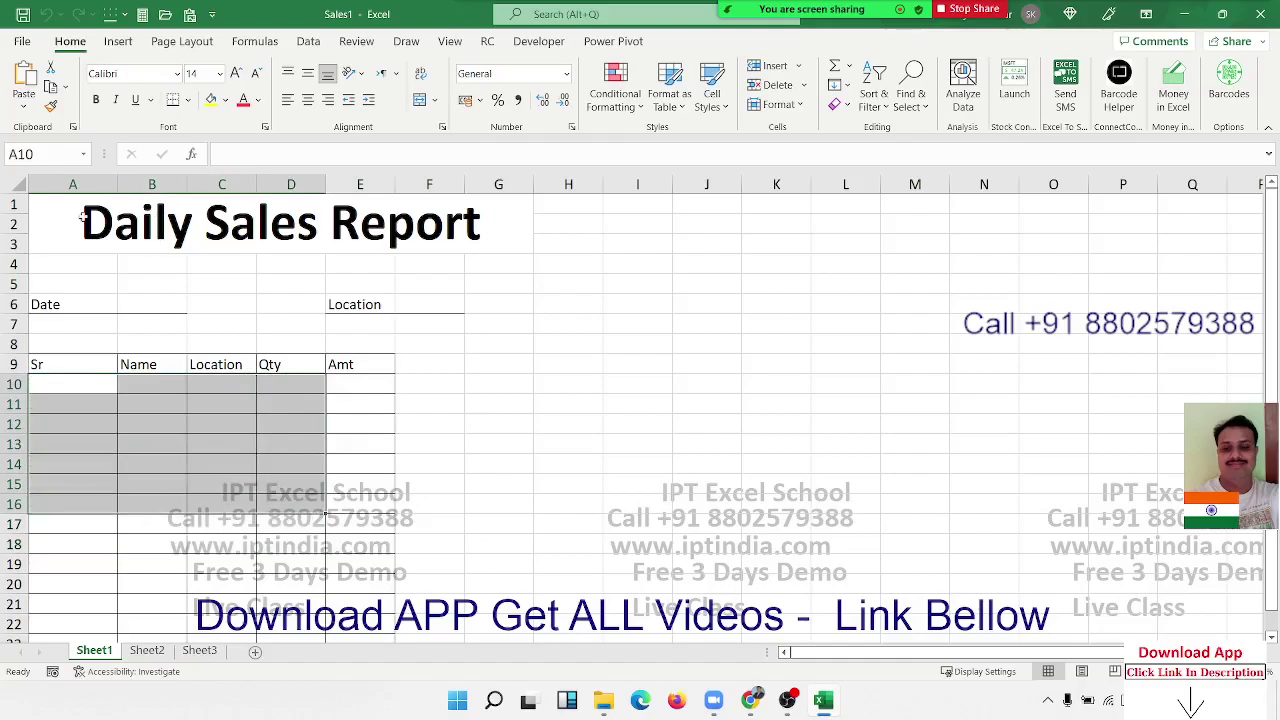
{"action": "left_click", "coordinate": [150, 304]}
{"action": "left_click_drag", "start_coordinate": [150, 304], "coordinate": [220, 324]}
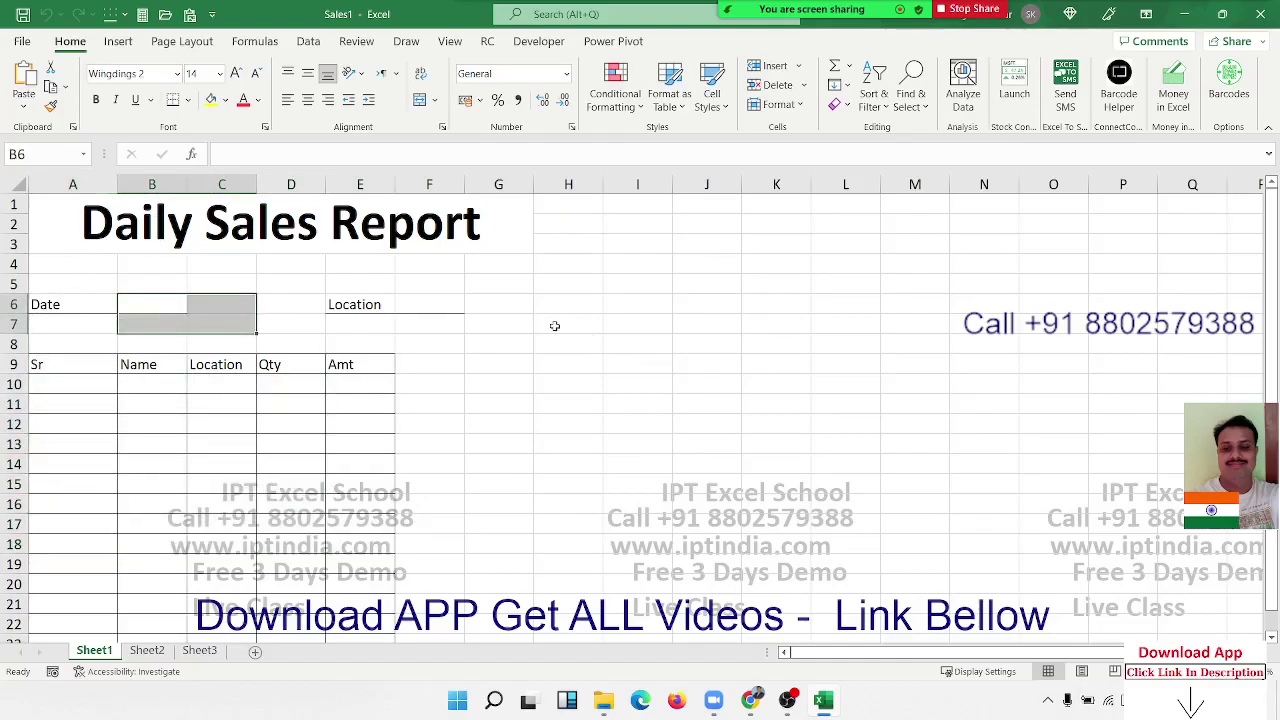
{"action": "left_click", "coordinate": [555, 324]}
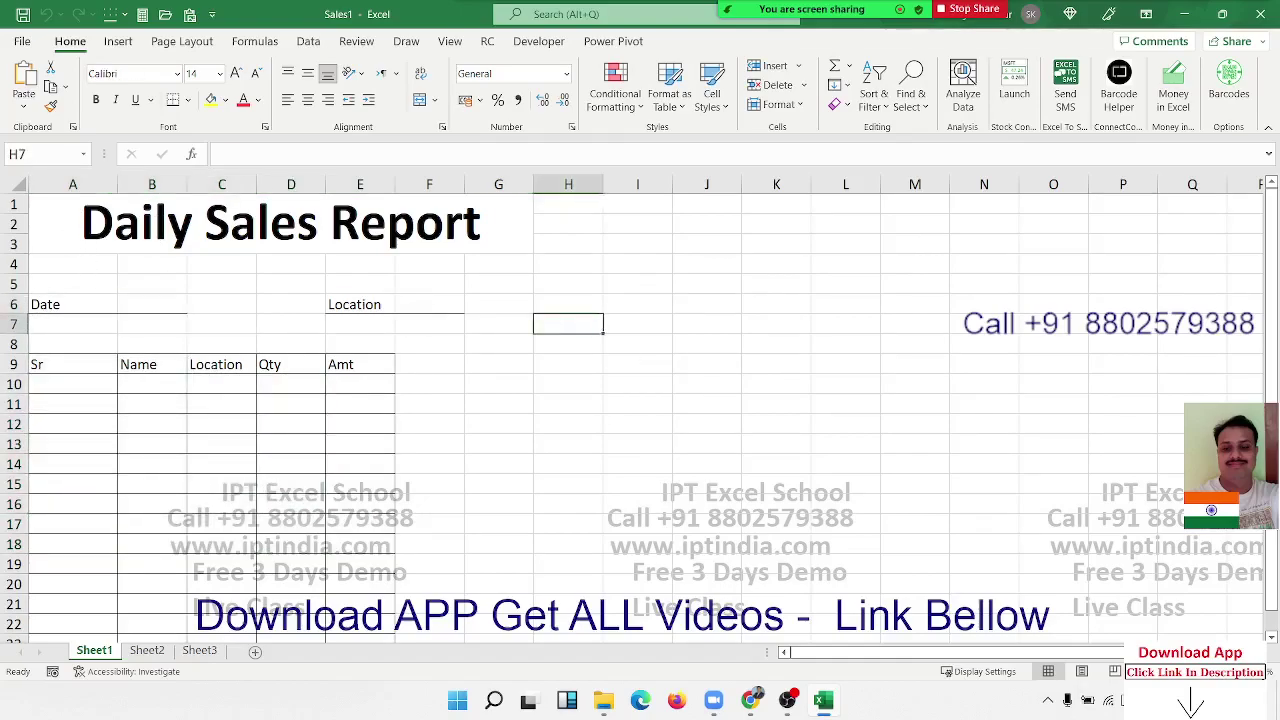
{"action": "scroll", "coordinate": [563, 500], "scroll_direction": "down", "scroll_amount": 3}
{"action": "scroll", "coordinate": [563, 500], "scroll_direction": "up", "scroll_amount": 2}
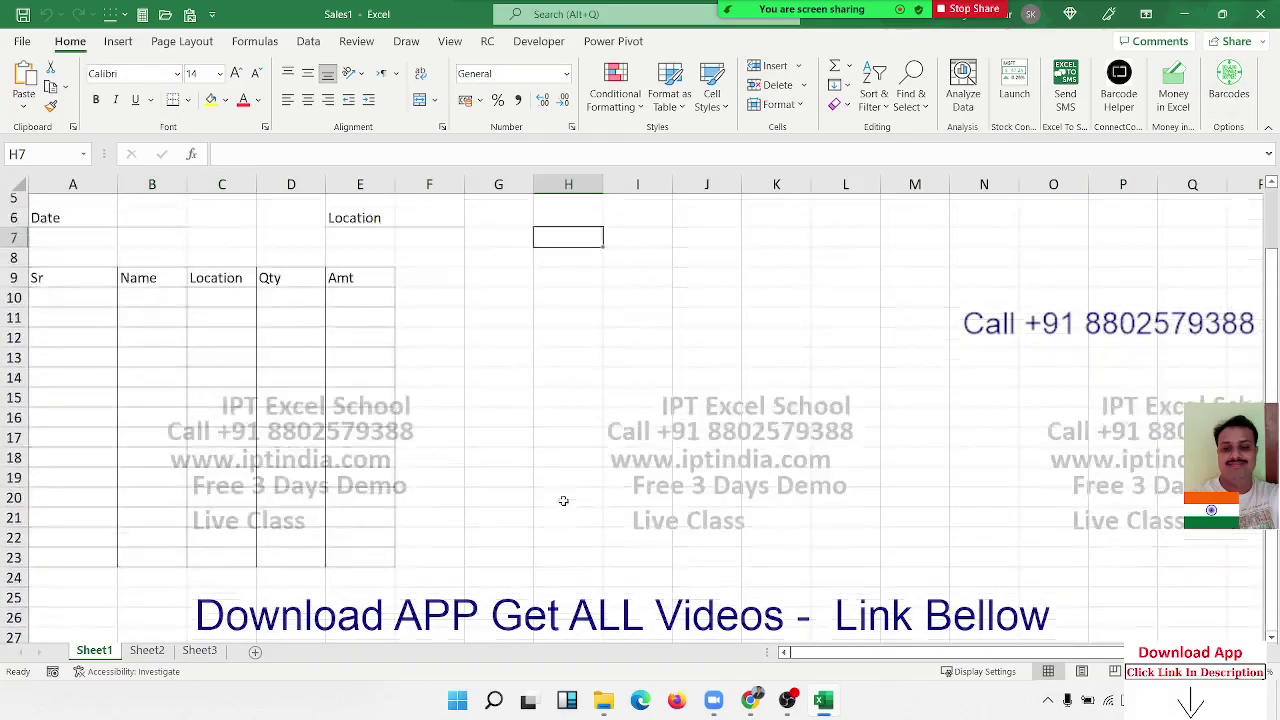
{"action": "scroll", "coordinate": [563, 500], "scroll_direction": "up", "scroll_amount": 2}
Start saving Sales1 as an Excel Template, then cancel and return to the sheet
{"action": "left_click", "coordinate": [22, 41]}
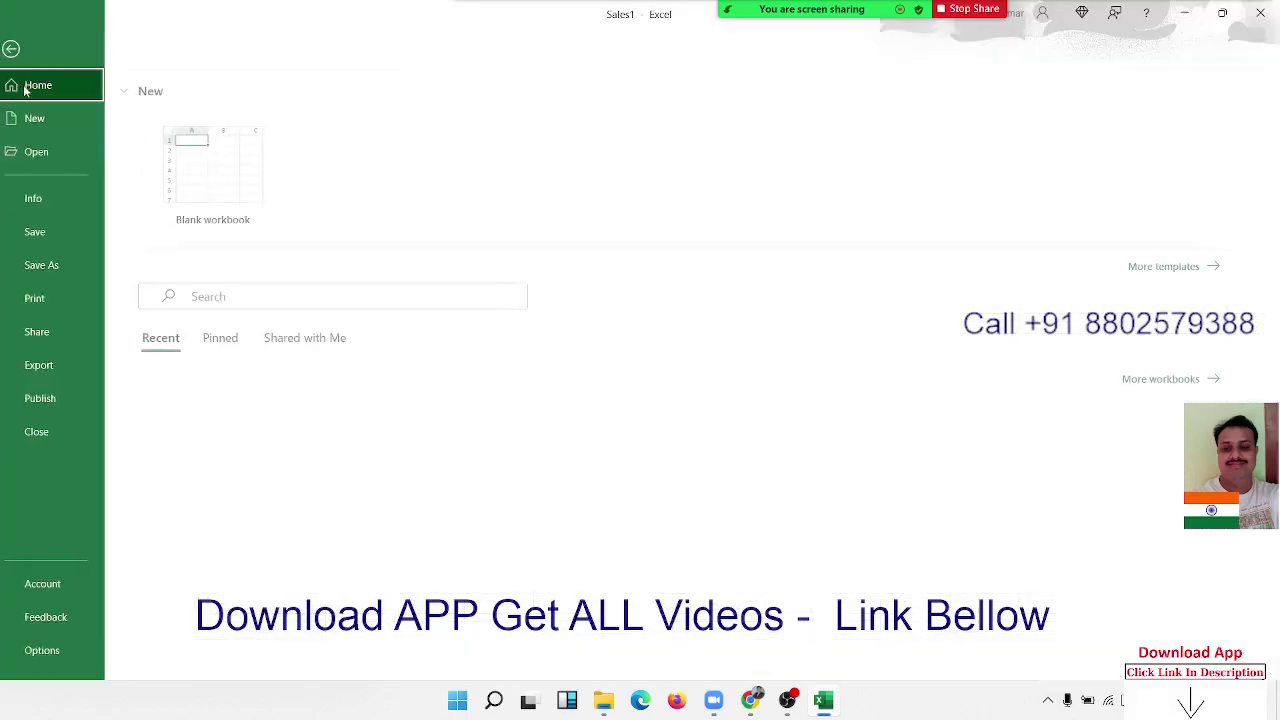
{"action": "left_click", "coordinate": [60, 265]}
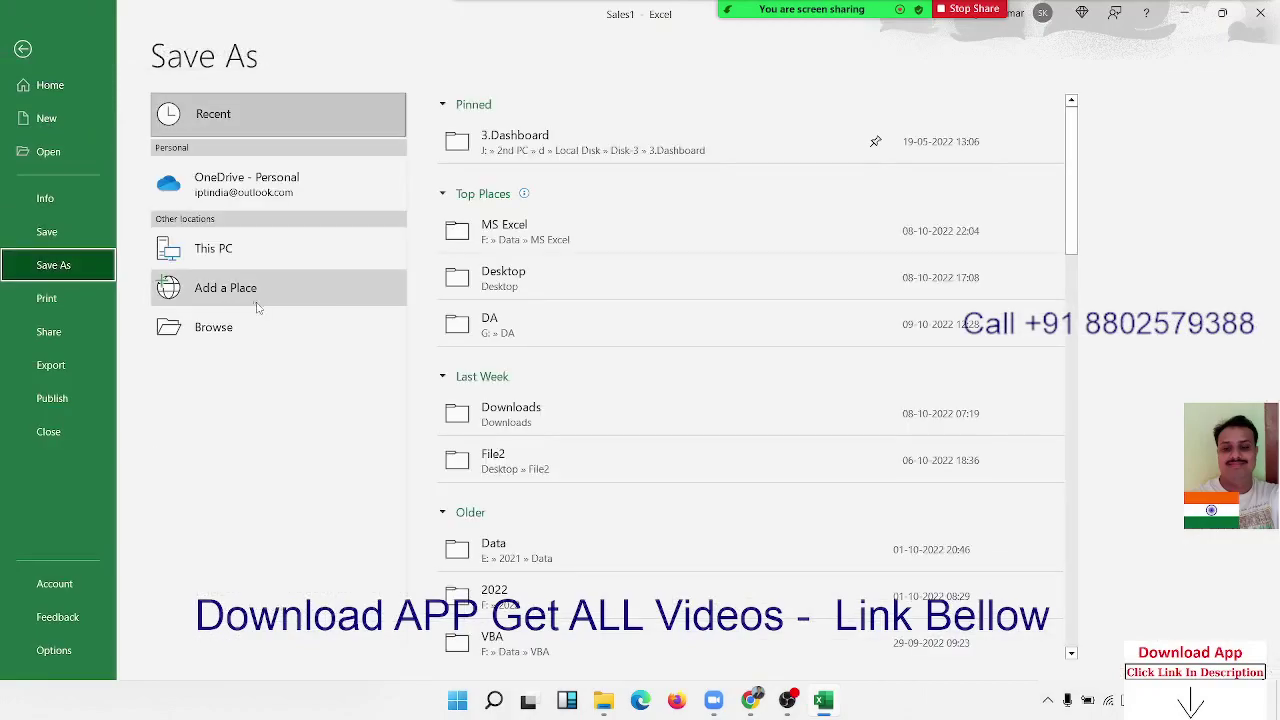
{"action": "left_click", "coordinate": [260, 326]}
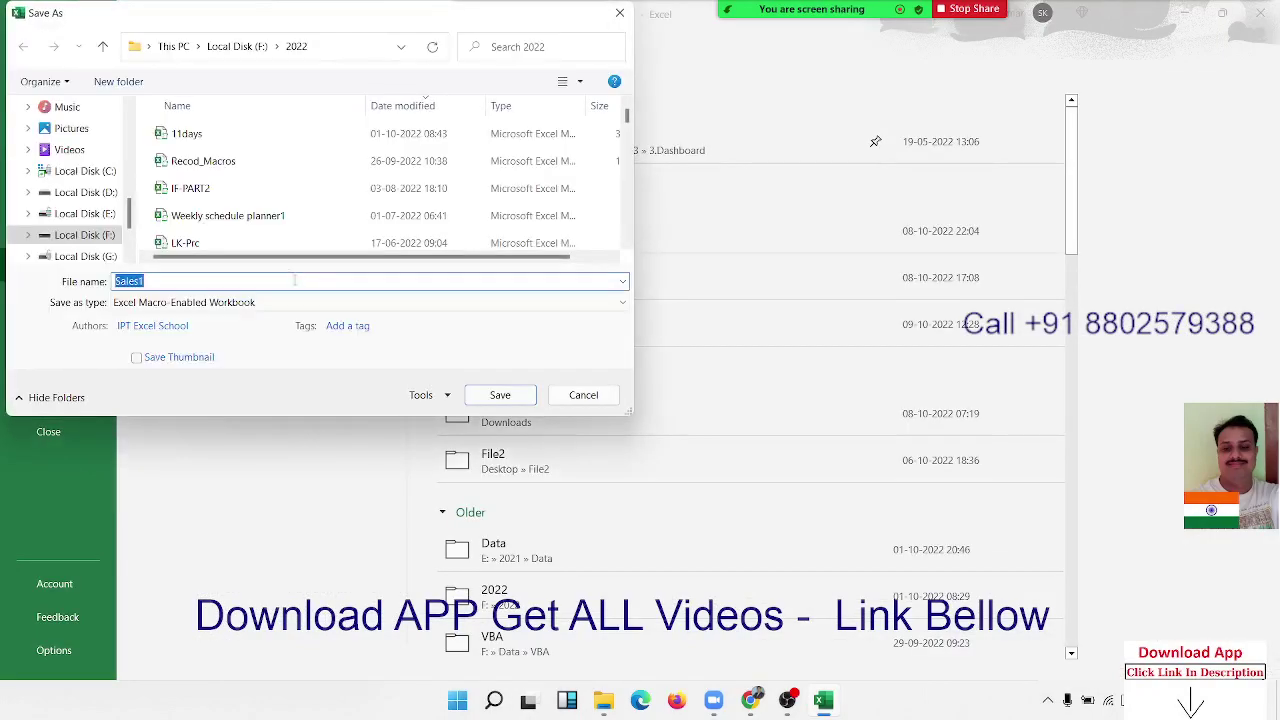
{"action": "left_click", "coordinate": [210, 302]}
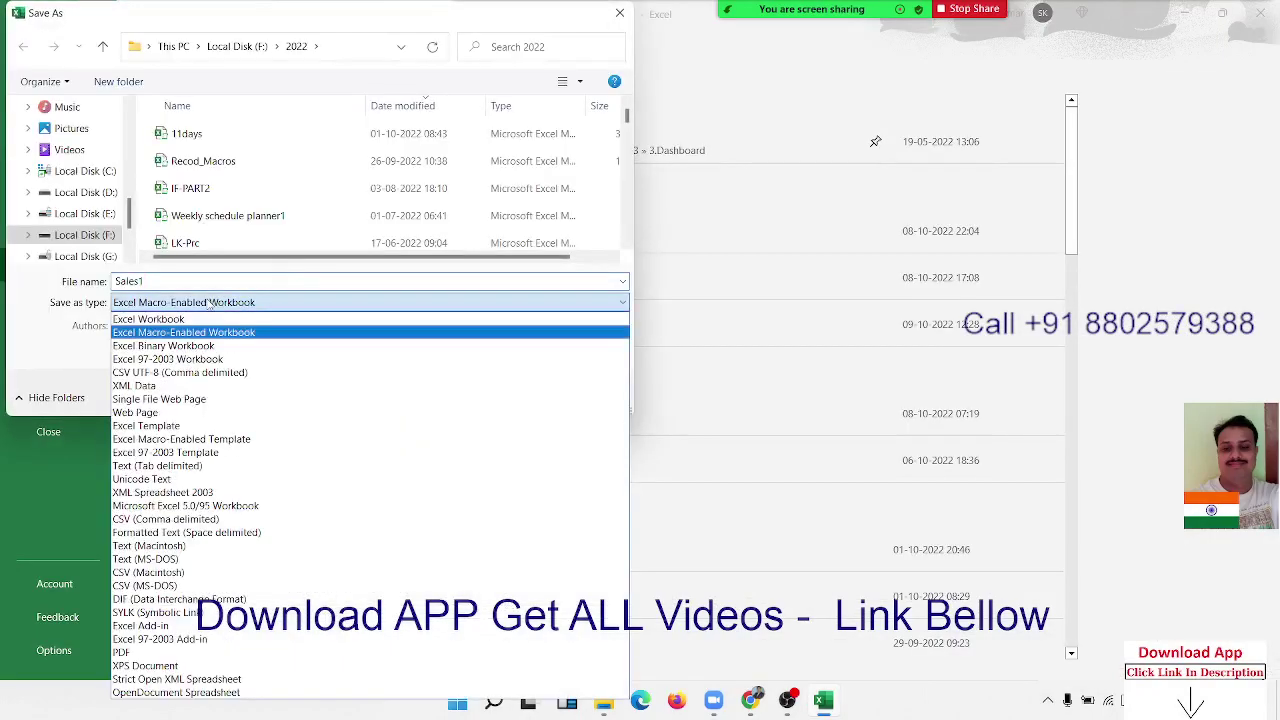
{"action": "left_click", "coordinate": [180, 426]}
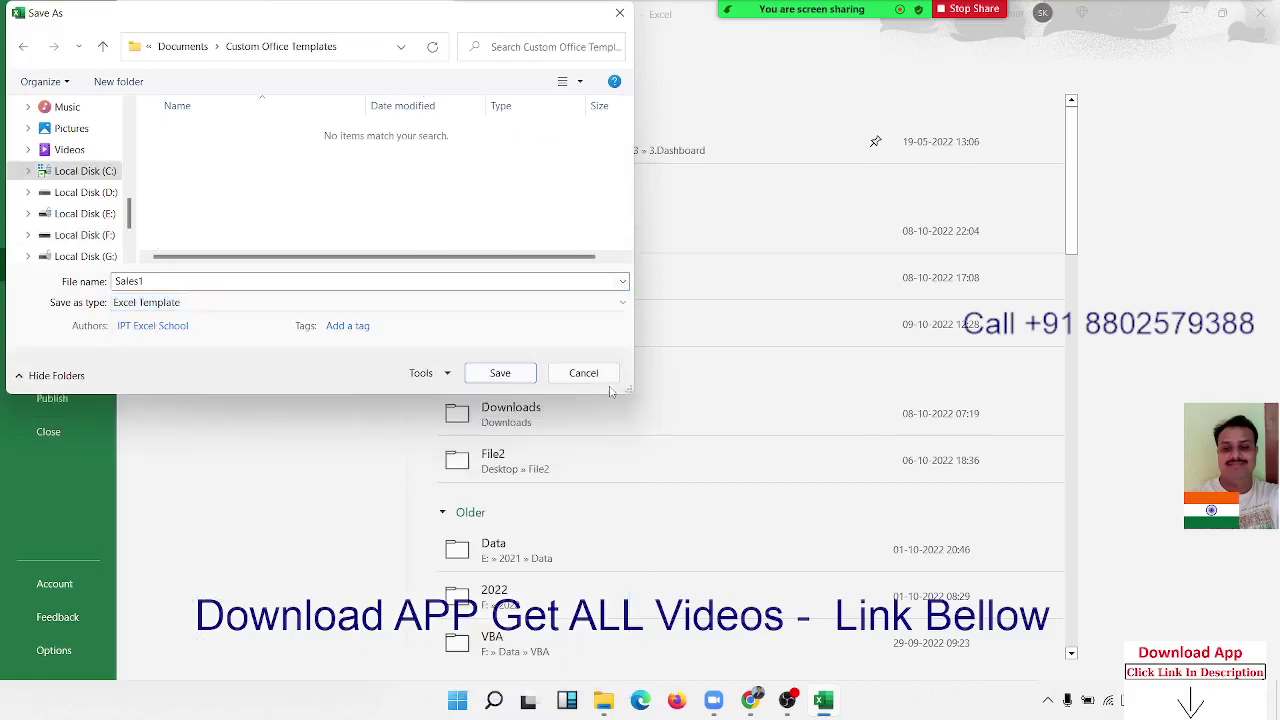
{"action": "left_click", "coordinate": [588, 375]}
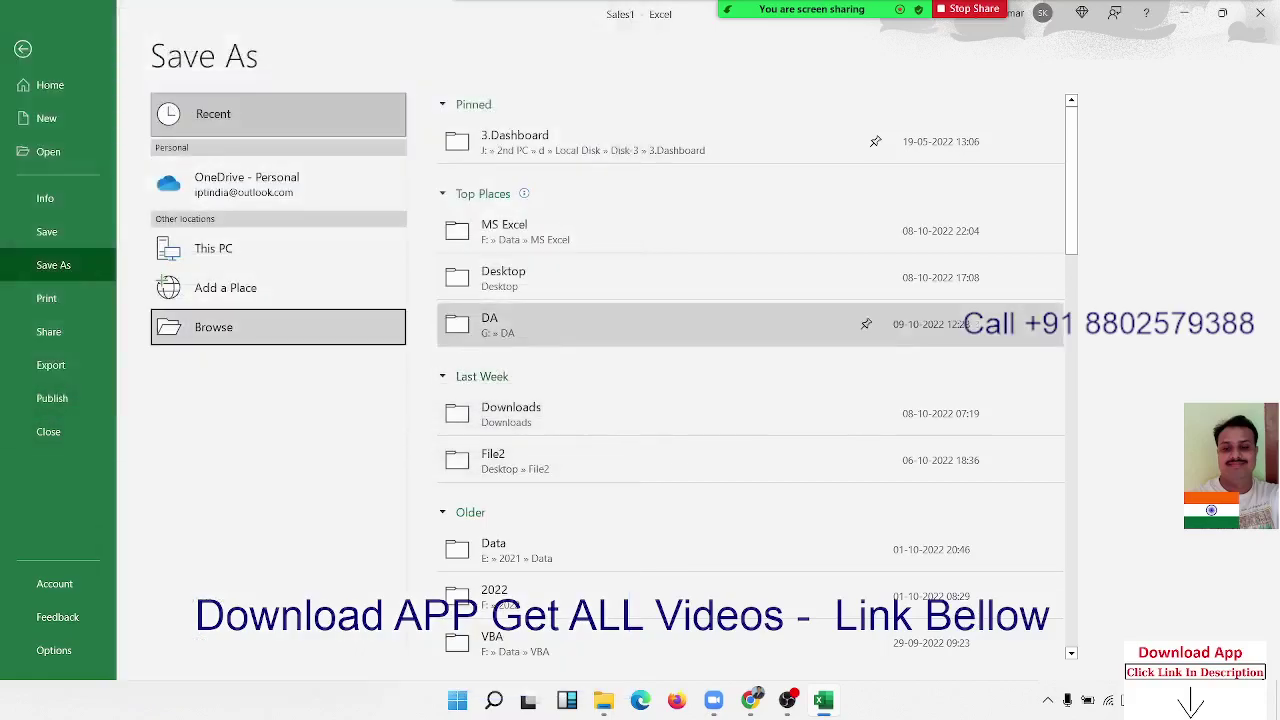
{"action": "left_click", "coordinate": [14, 56]}
Scroll the recent workbooks under Open, view recent Folders, then show the Sales1 Info page
{"action": "left_click", "coordinate": [21, 42]}
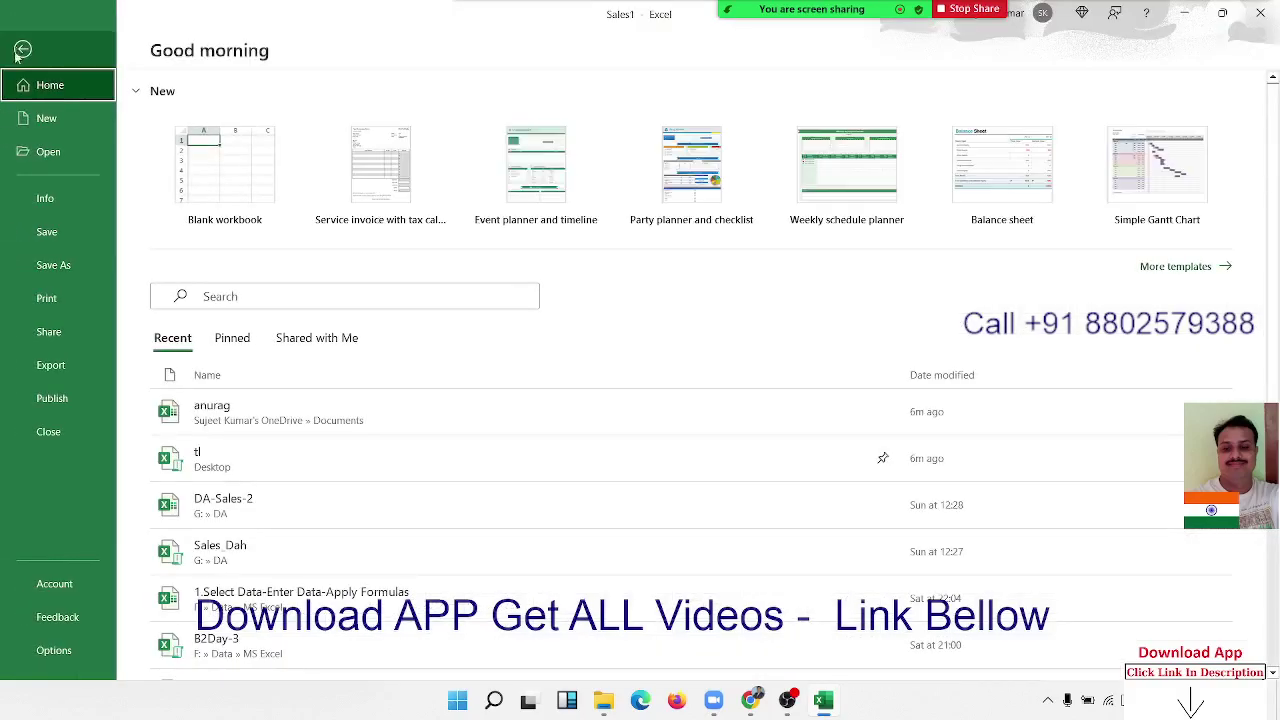
{"action": "left_click", "coordinate": [48, 152]}
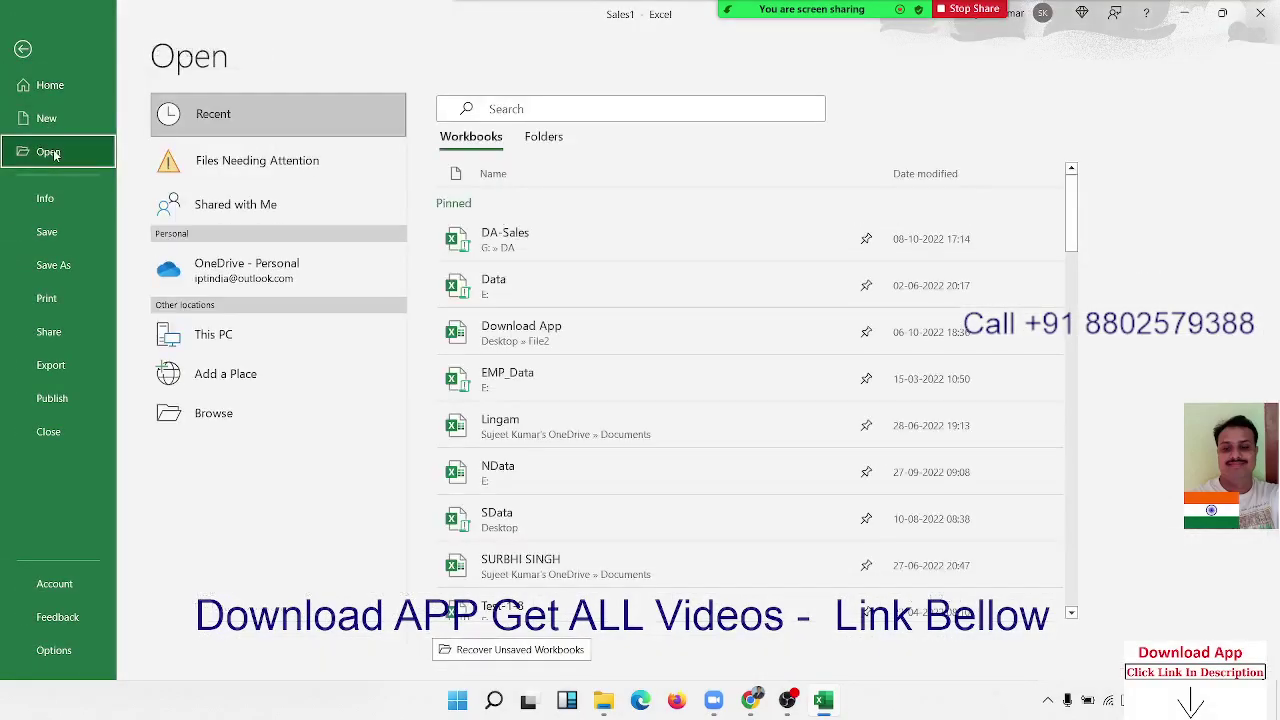
{"action": "scroll", "coordinate": [661, 320], "scroll_direction": "down", "scroll_amount": 3}
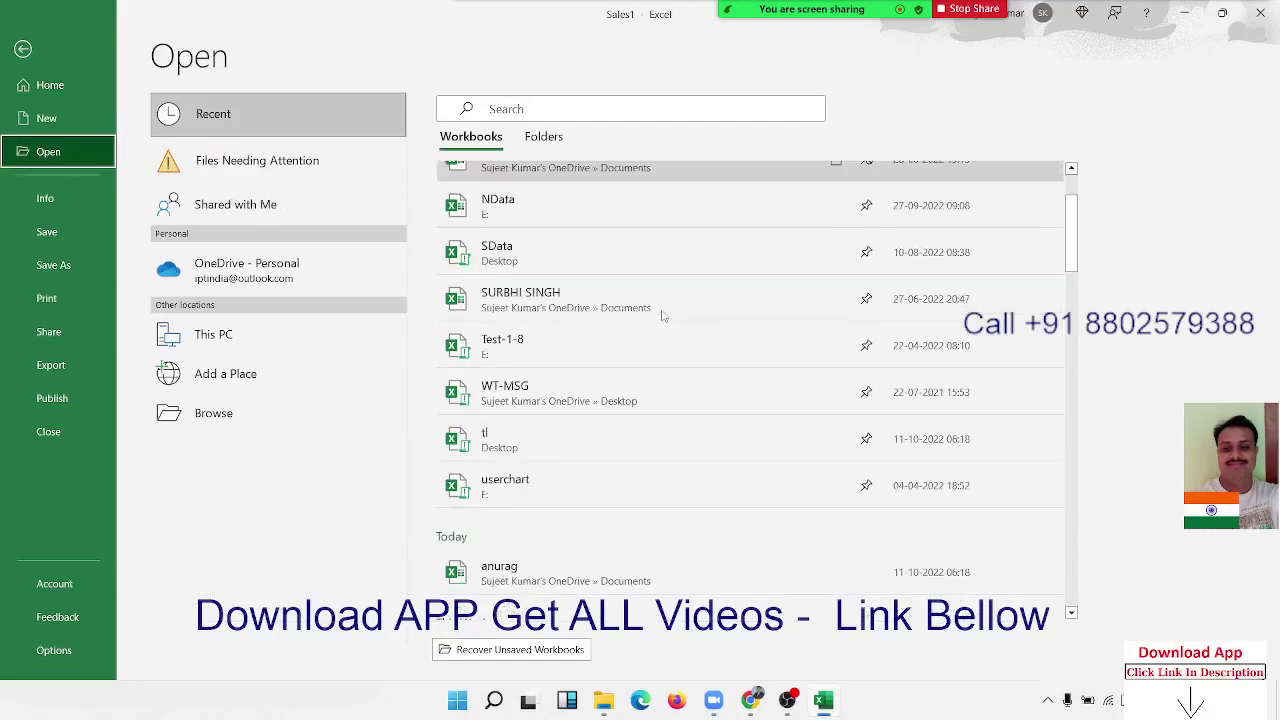
{"action": "scroll", "coordinate": [661, 316], "scroll_direction": "down", "scroll_amount": 8}
{"action": "scroll", "coordinate": [661, 316], "scroll_direction": "down", "scroll_amount": 3}
{"action": "scroll", "coordinate": [661, 316], "scroll_direction": "down", "scroll_amount": 5}
{"action": "scroll", "coordinate": [661, 316], "scroll_direction": "up", "scroll_amount": 5}
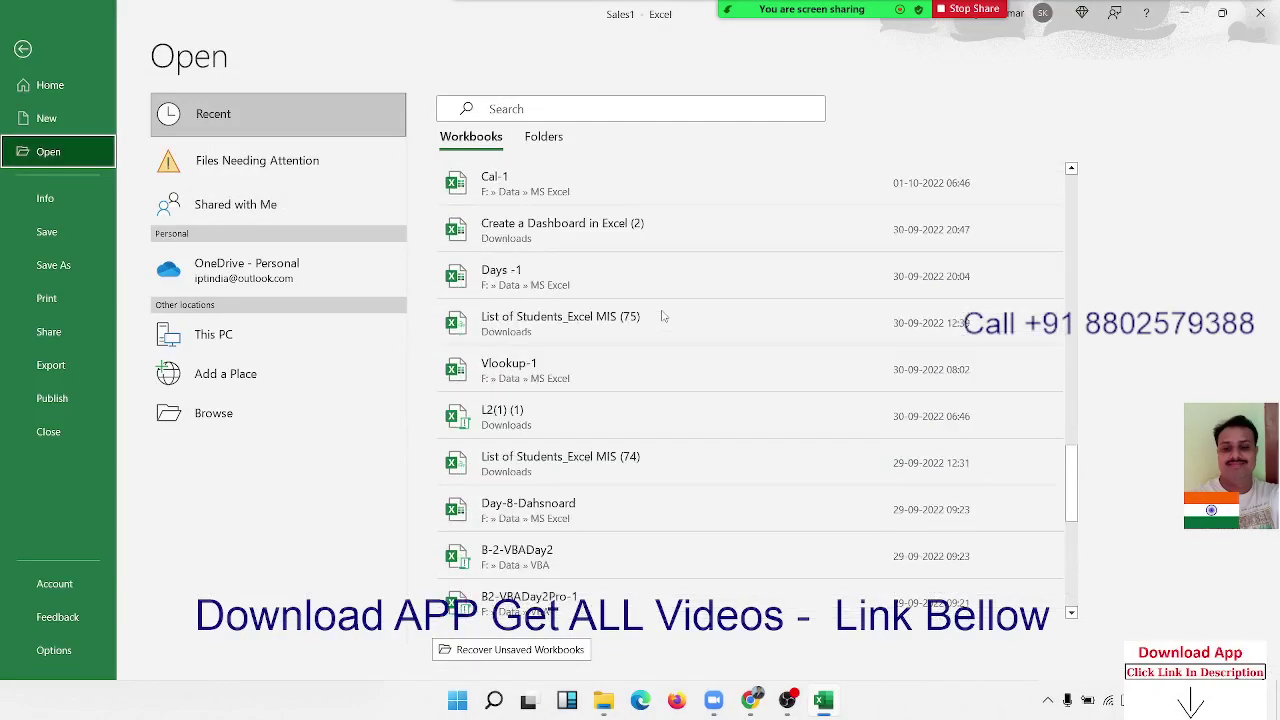
{"action": "scroll", "coordinate": [661, 316], "scroll_direction": "up", "scroll_amount": 8}
{"action": "scroll", "coordinate": [661, 316], "scroll_direction": "up", "scroll_amount": 5}
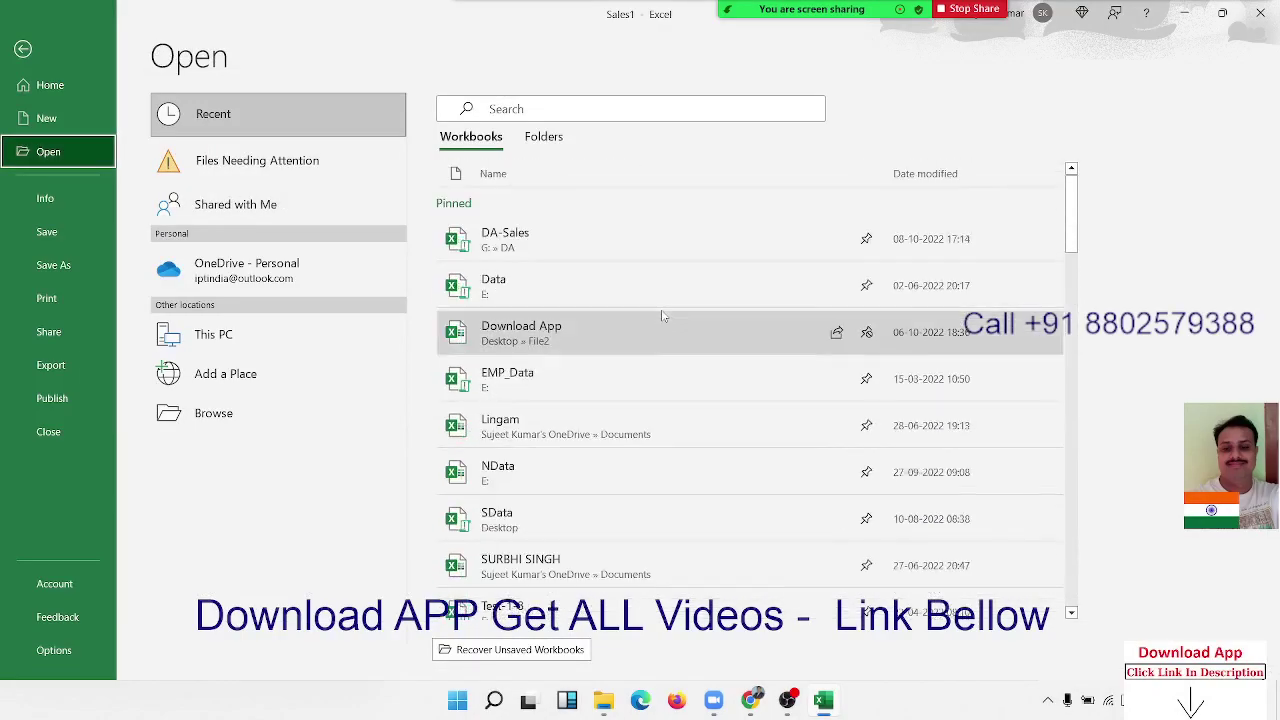
{"action": "left_click", "coordinate": [549, 136]}
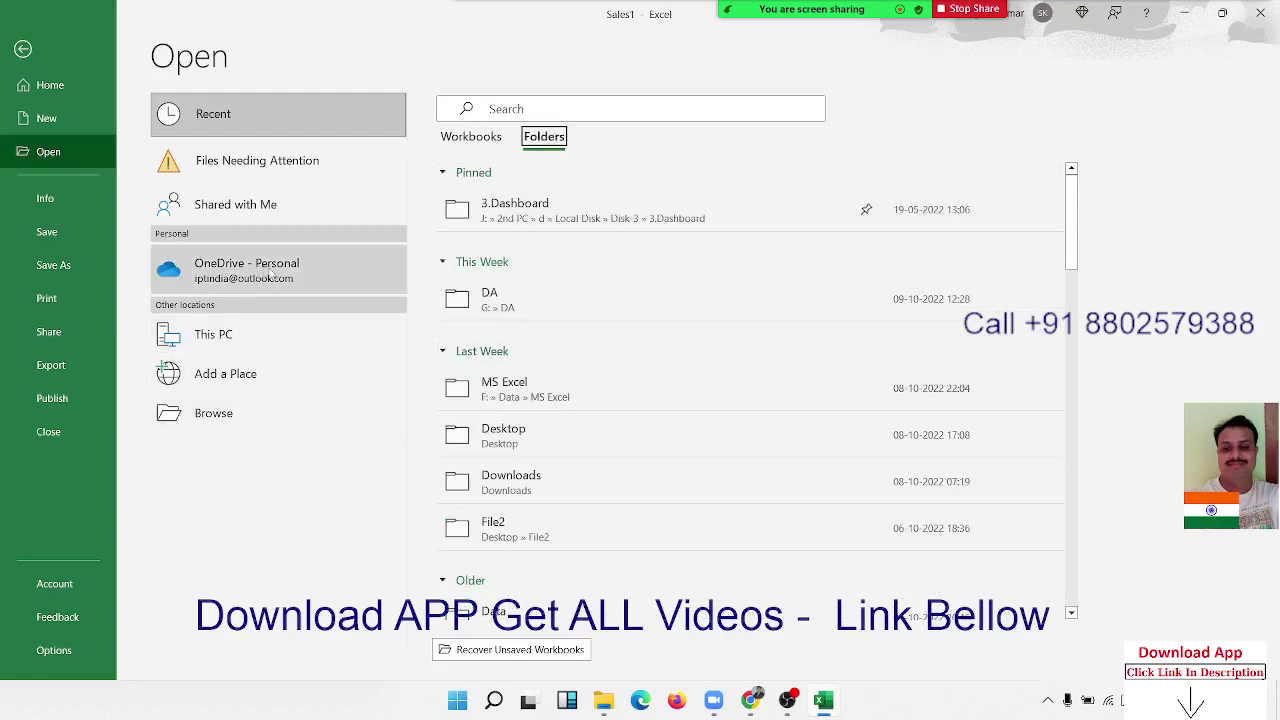
{"action": "left_click", "coordinate": [58, 210]}
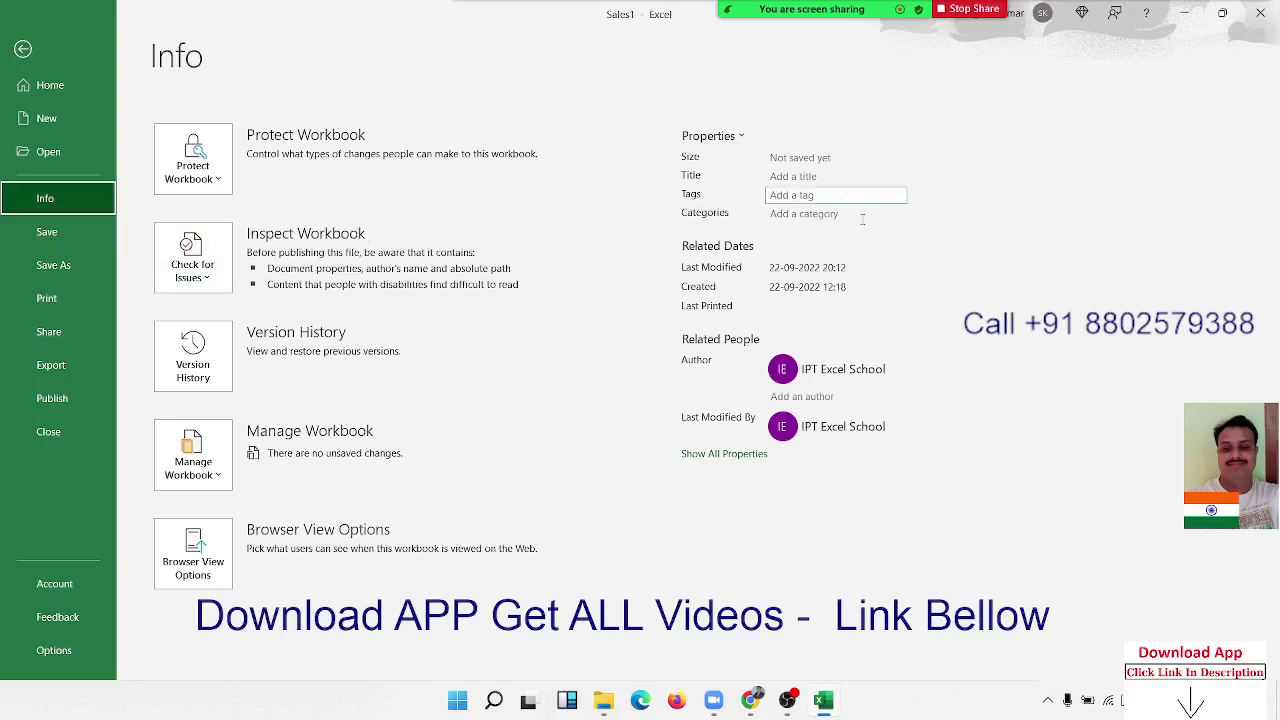
Exit Backstage with Esc and reveal the desktop with Windows+D
{"action": "key", "text": "Escape"}
{"action": "key", "text": "super+d"}
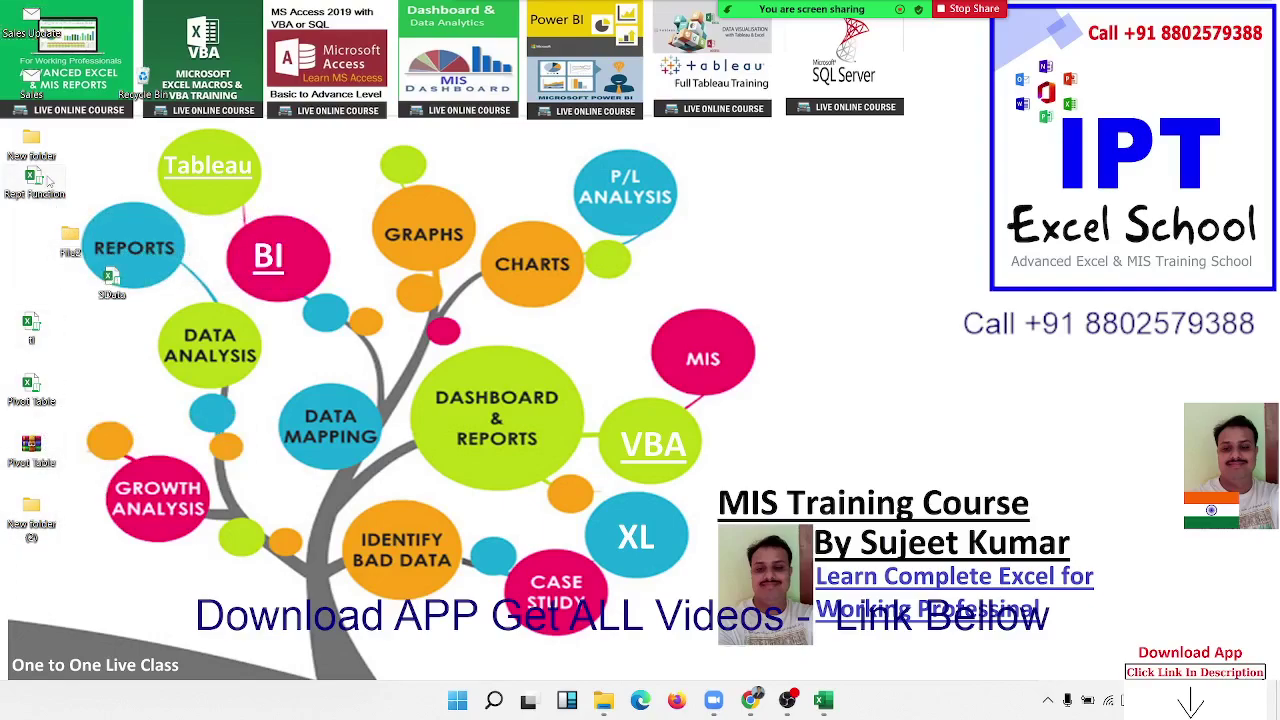
Set the Rept Function file's Title property to 'Excel Te Fuoumulasfor Repri' in Properties > Details
{"action": "right_click", "coordinate": [48, 178]}
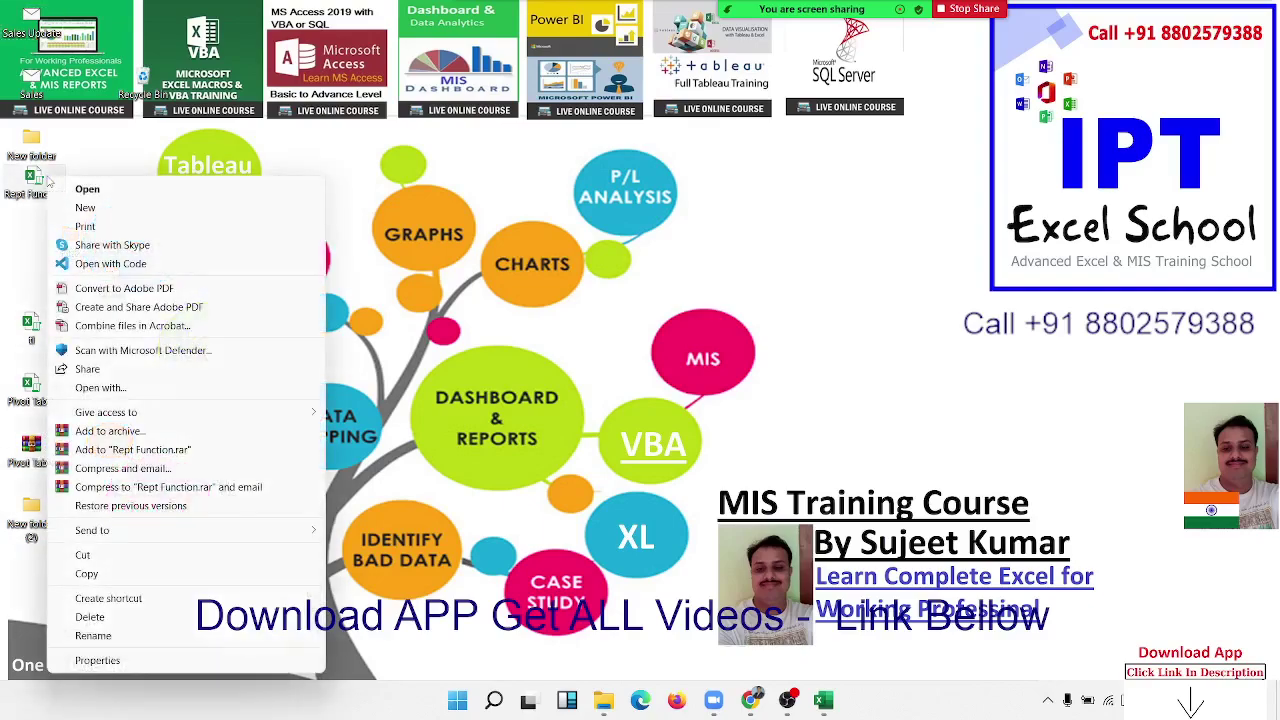
{"action": "left_click", "coordinate": [125, 664]}
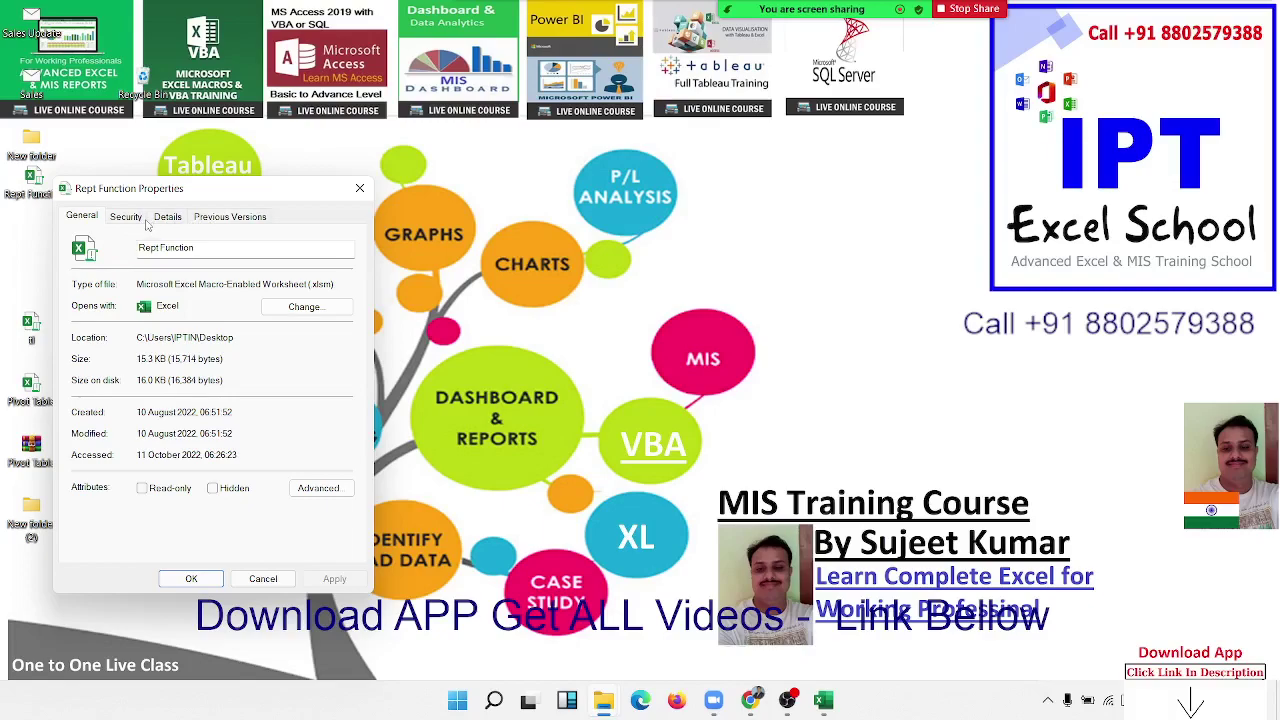
{"action": "left_click", "coordinate": [145, 226]}
{"action": "left_click", "coordinate": [158, 220]}
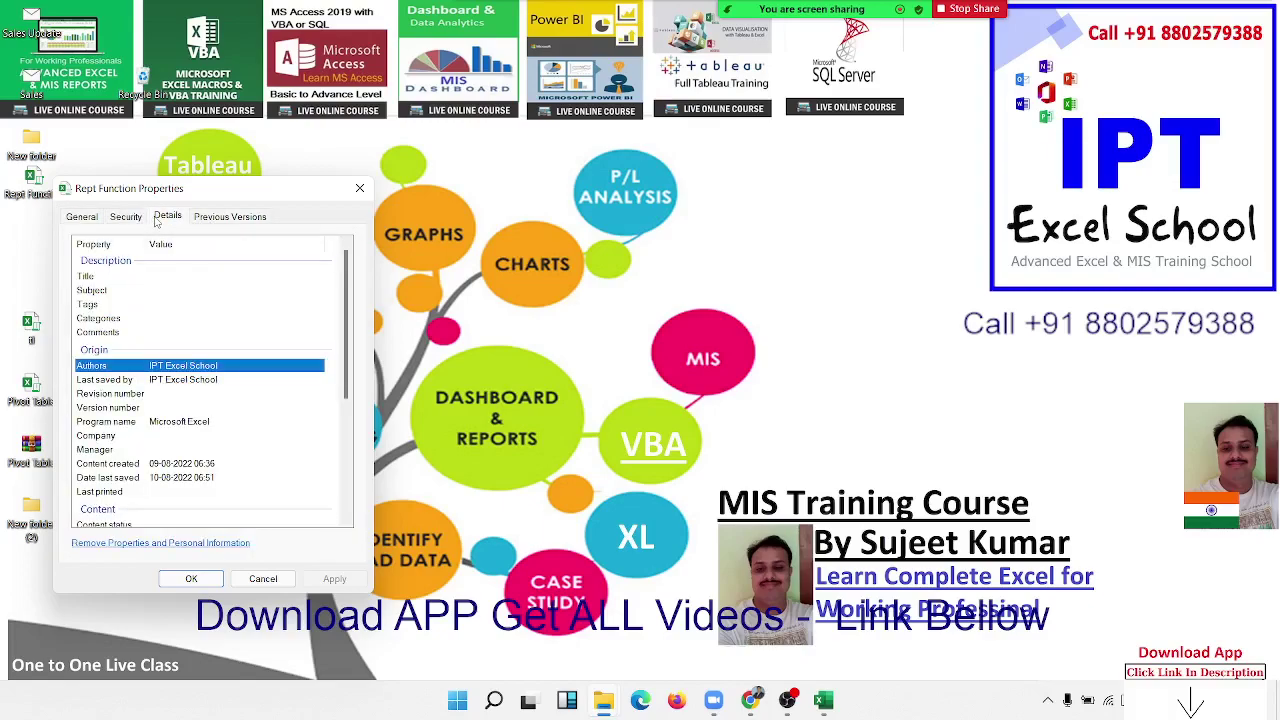
{"action": "left_click", "coordinate": [170, 277]}
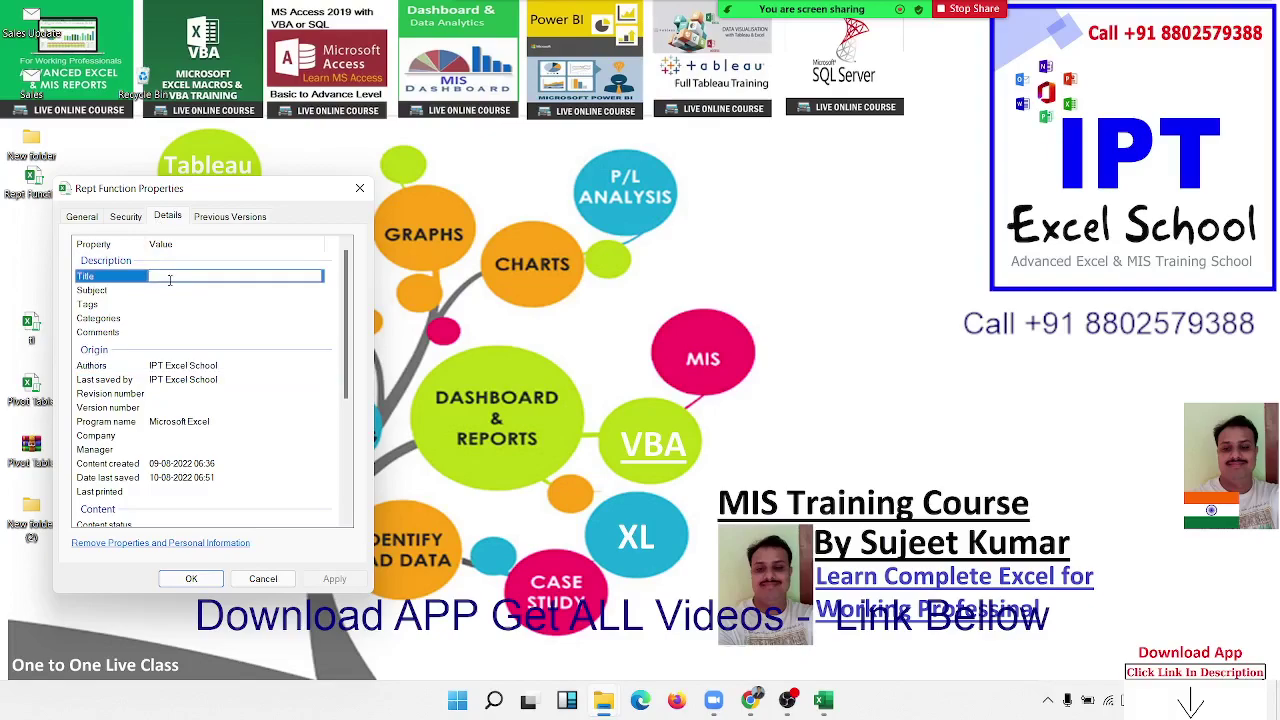
{"action": "type", "text": "Ex"}
{"action": "type", "text": "cel"}
{"action": "type", "text": " Te"}
{"action": "type", "text": " Fu"}
{"action": "type", "text": "ou"}
{"action": "type", "text": "mulas "}
{"action": "type", "text": "for"}
{"action": "type", "text": " Re"}
{"action": "type", "text": "pri"}
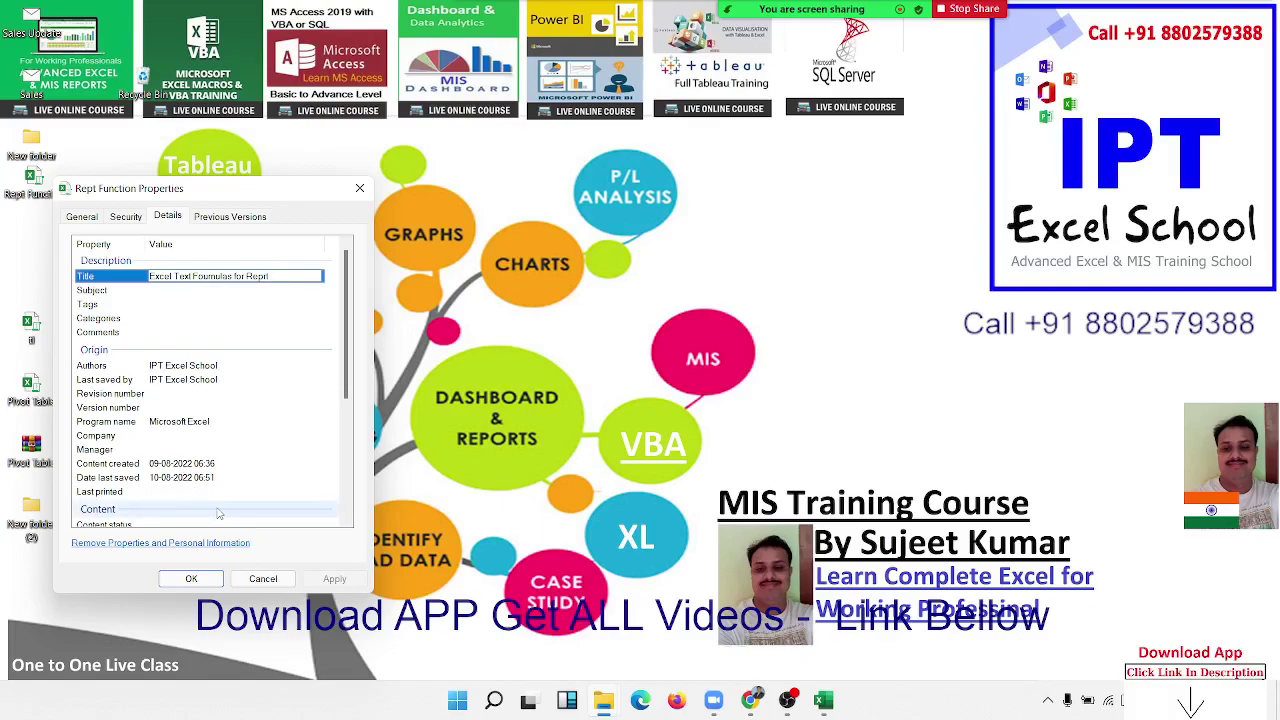
{"action": "left_click", "coordinate": [204, 579]}
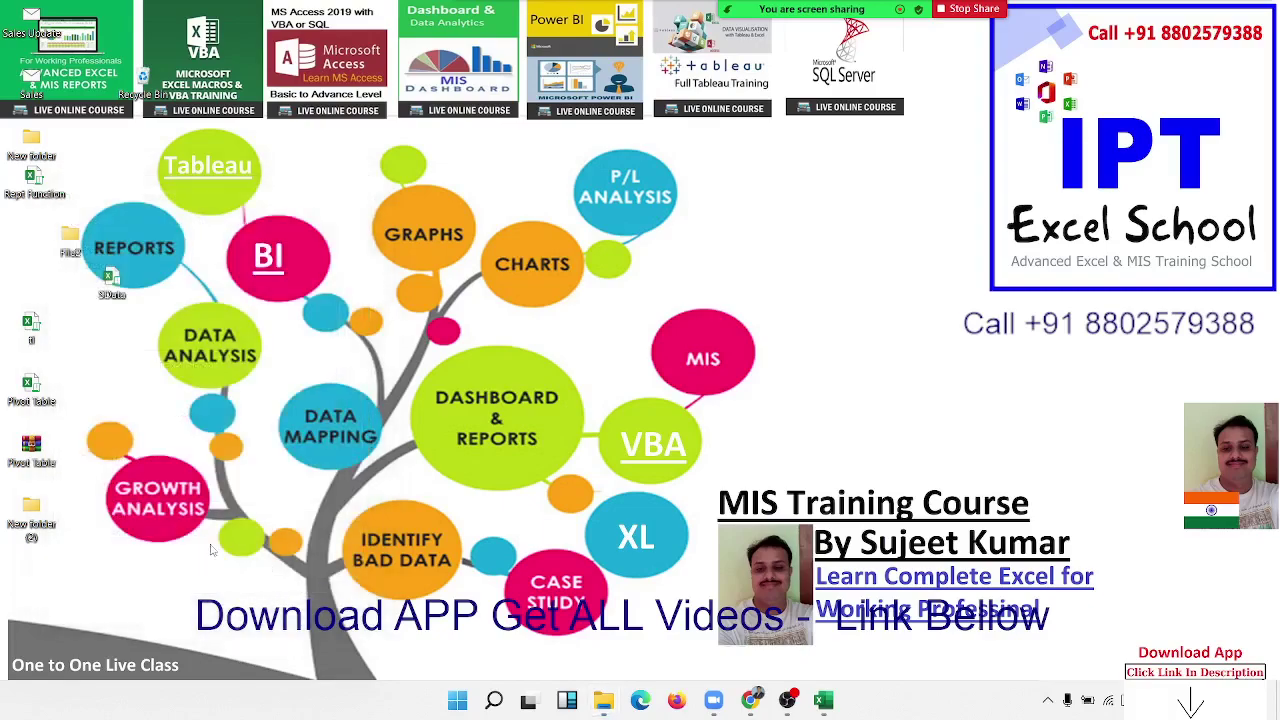
Refresh the desktop and bring the Excel Sales1 workbook back on screen
{"action": "right_click", "coordinate": [535, 302]}
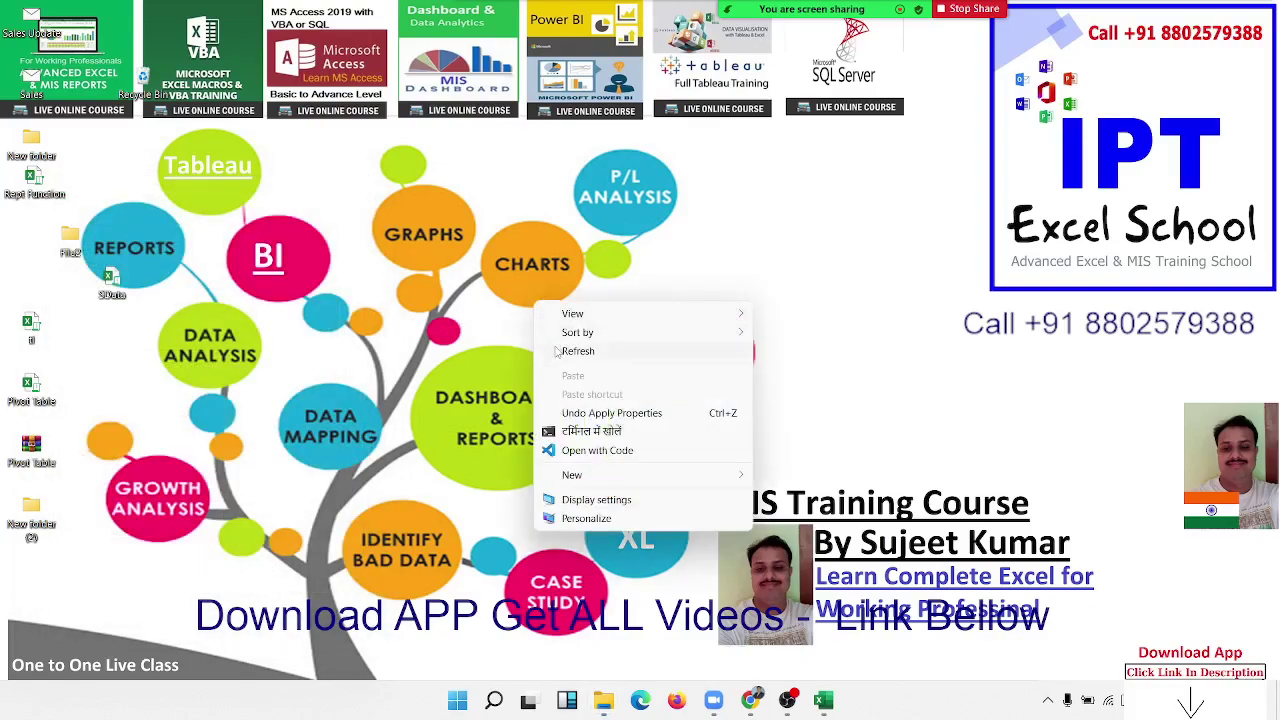
{"action": "left_click", "coordinate": [556, 348]}
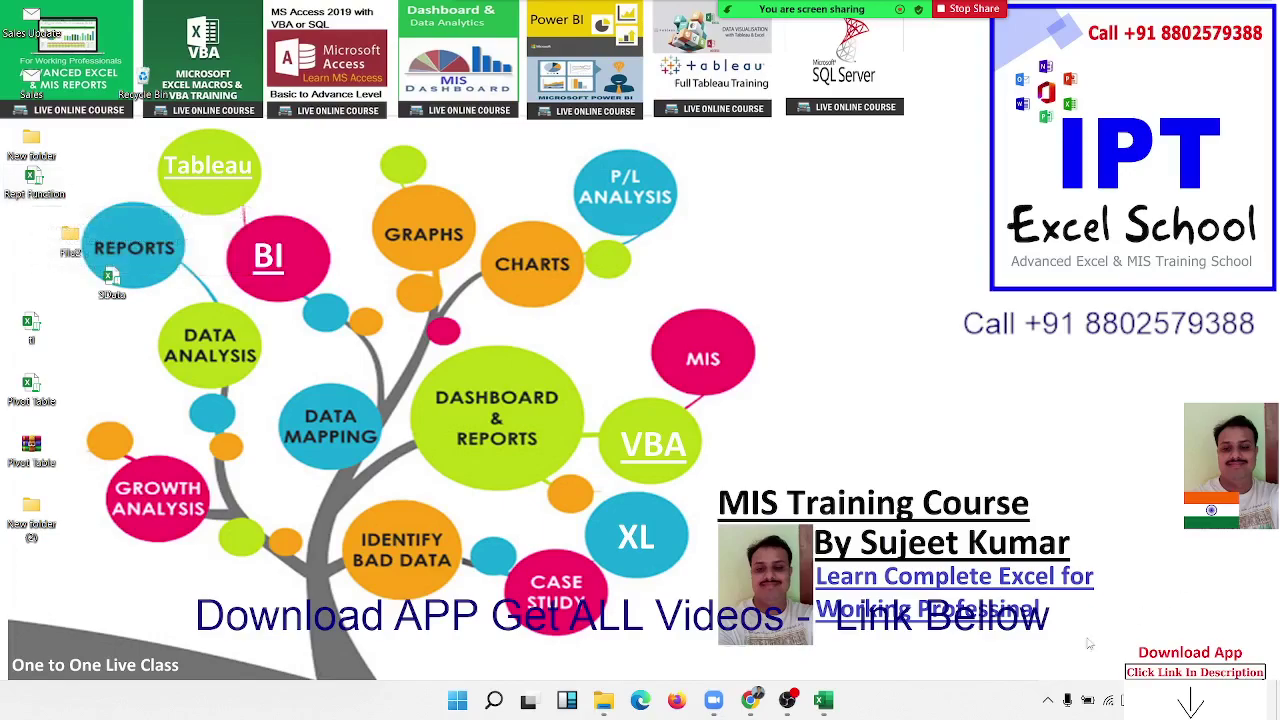
{"action": "left_click", "coordinate": [822, 701]}
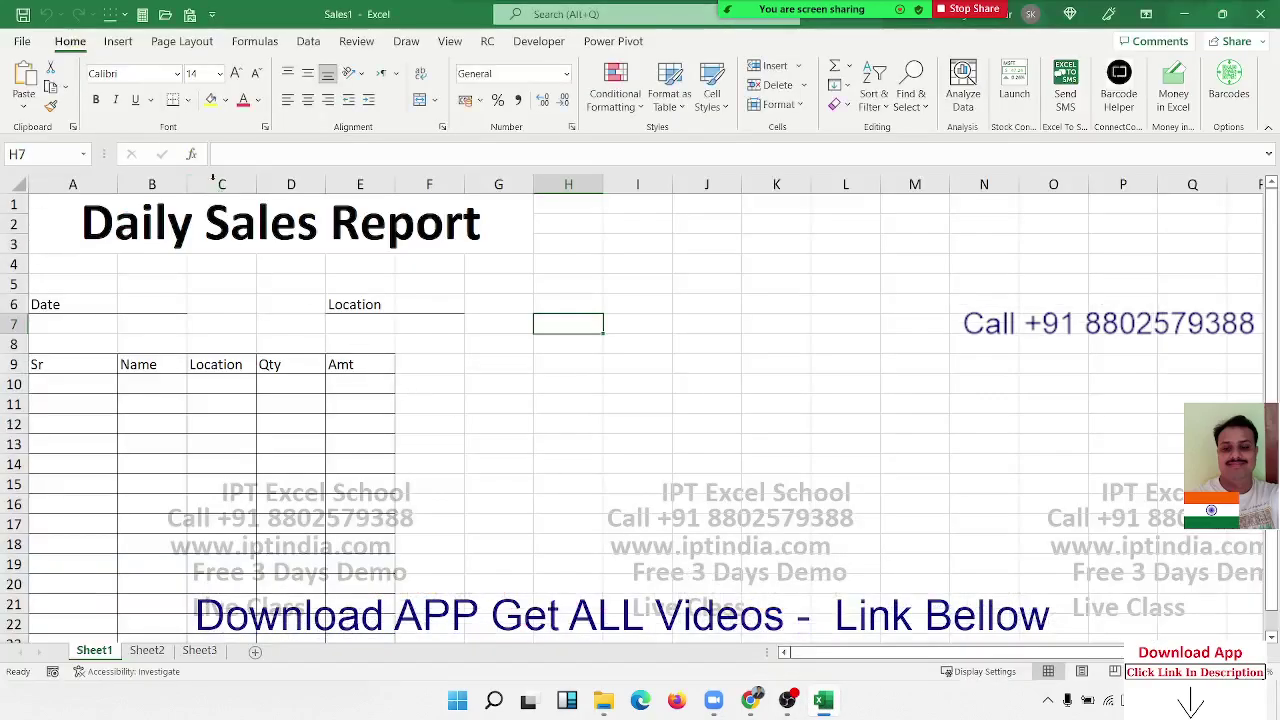
Go through the Save As and Print preview pages of the report, ending on Share options
{"action": "left_click", "coordinate": [25, 46]}
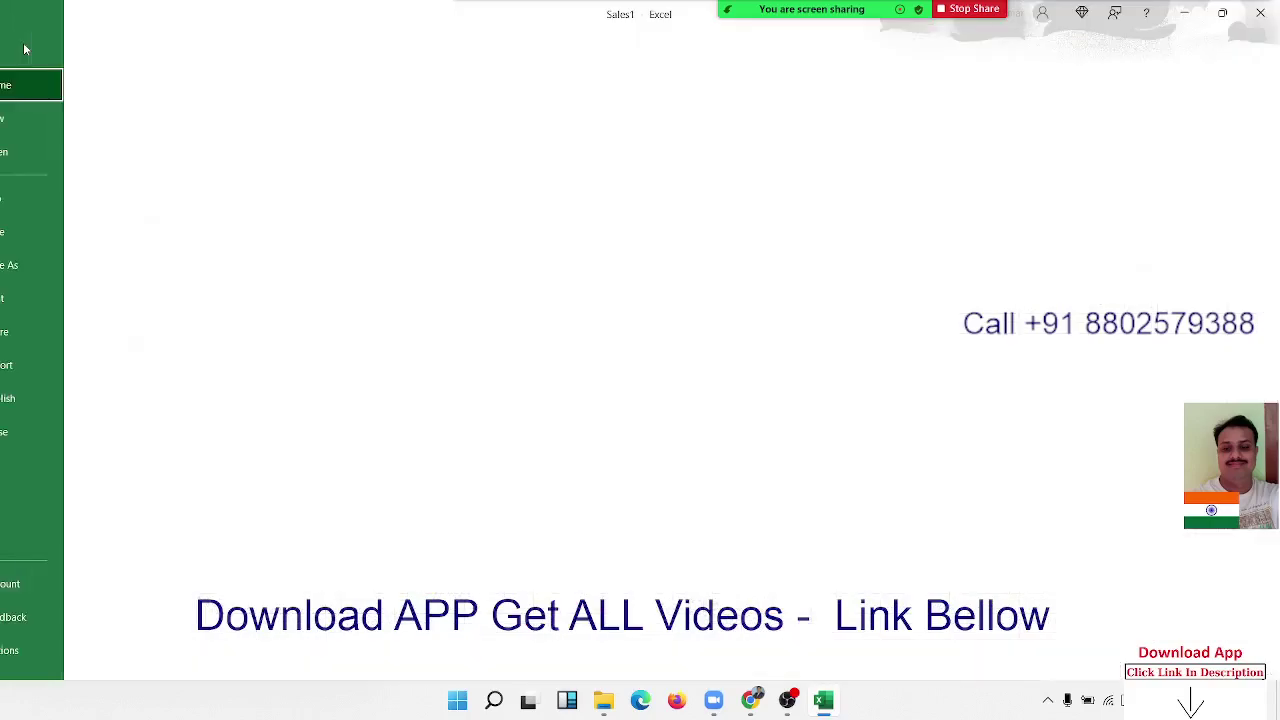
{"action": "left_click", "coordinate": [58, 241]}
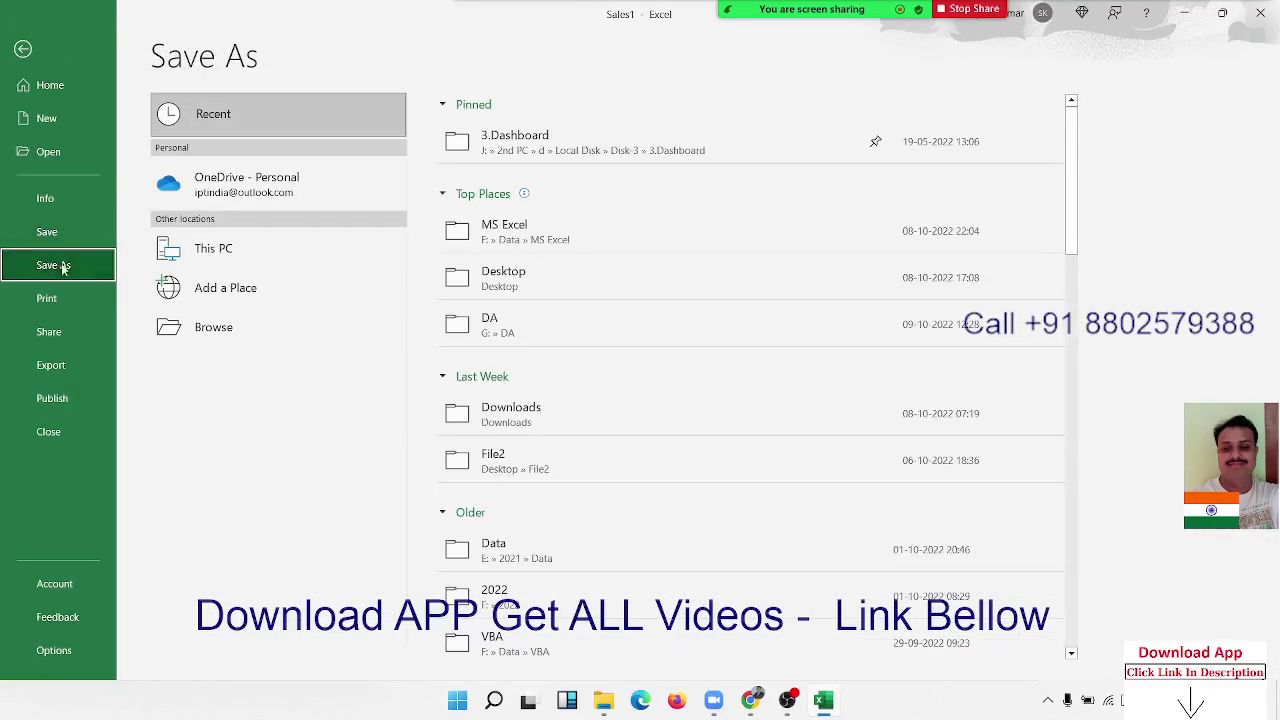
{"action": "left_click", "coordinate": [64, 299]}
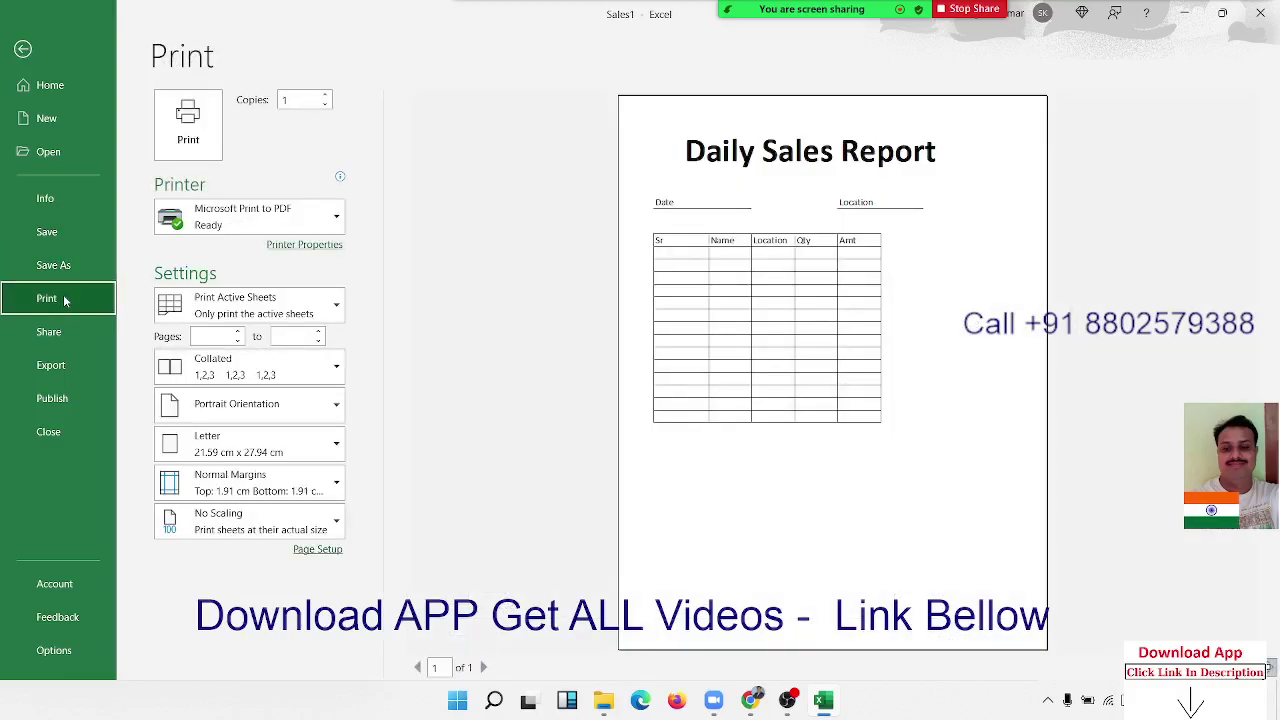
{"action": "left_click", "coordinate": [66, 332]}
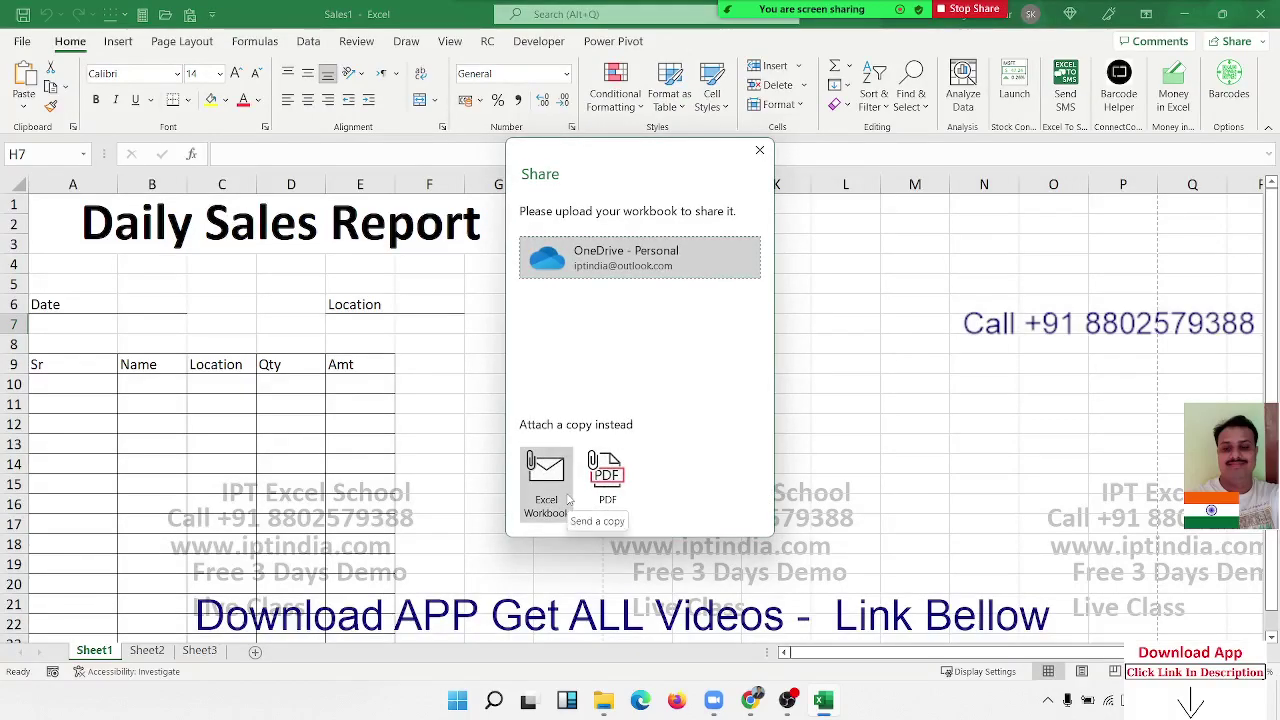
Close the Share pane, look at the Power BI Publish page, then show the Account page
{"action": "left_click", "coordinate": [761, 150]}
{"action": "left_click", "coordinate": [22, 42]}
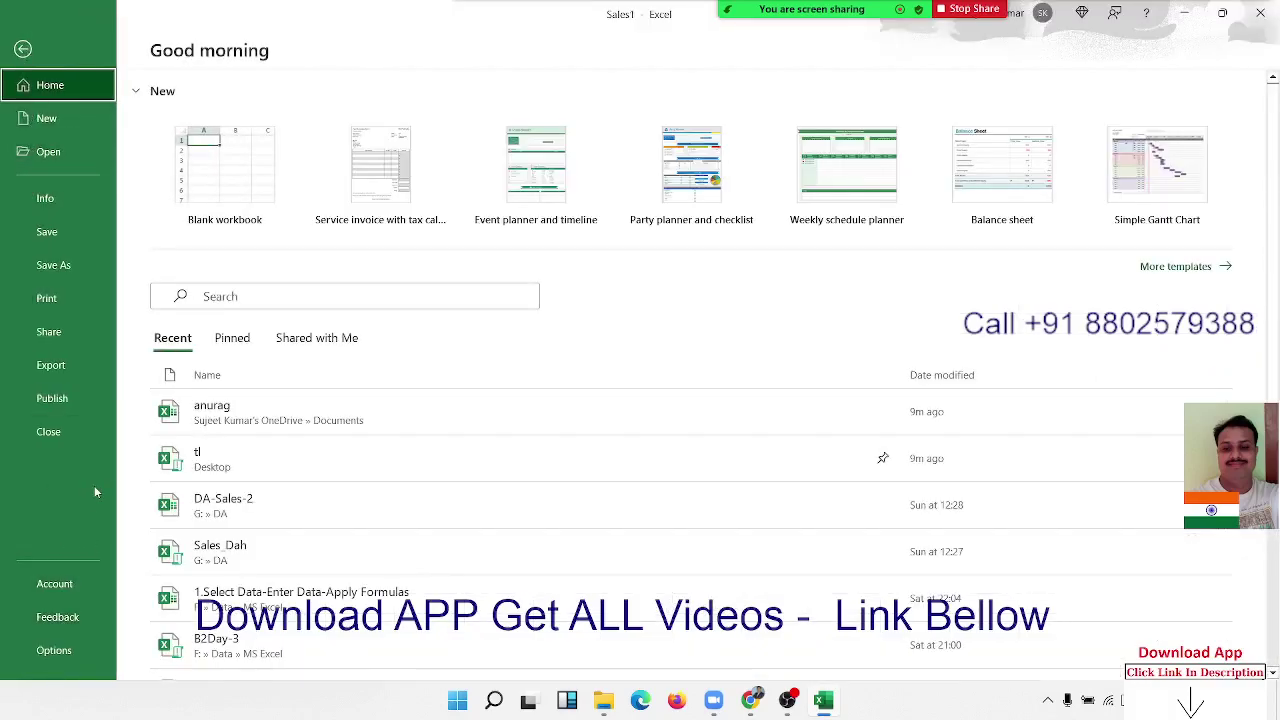
{"action": "left_click", "coordinate": [94, 406]}
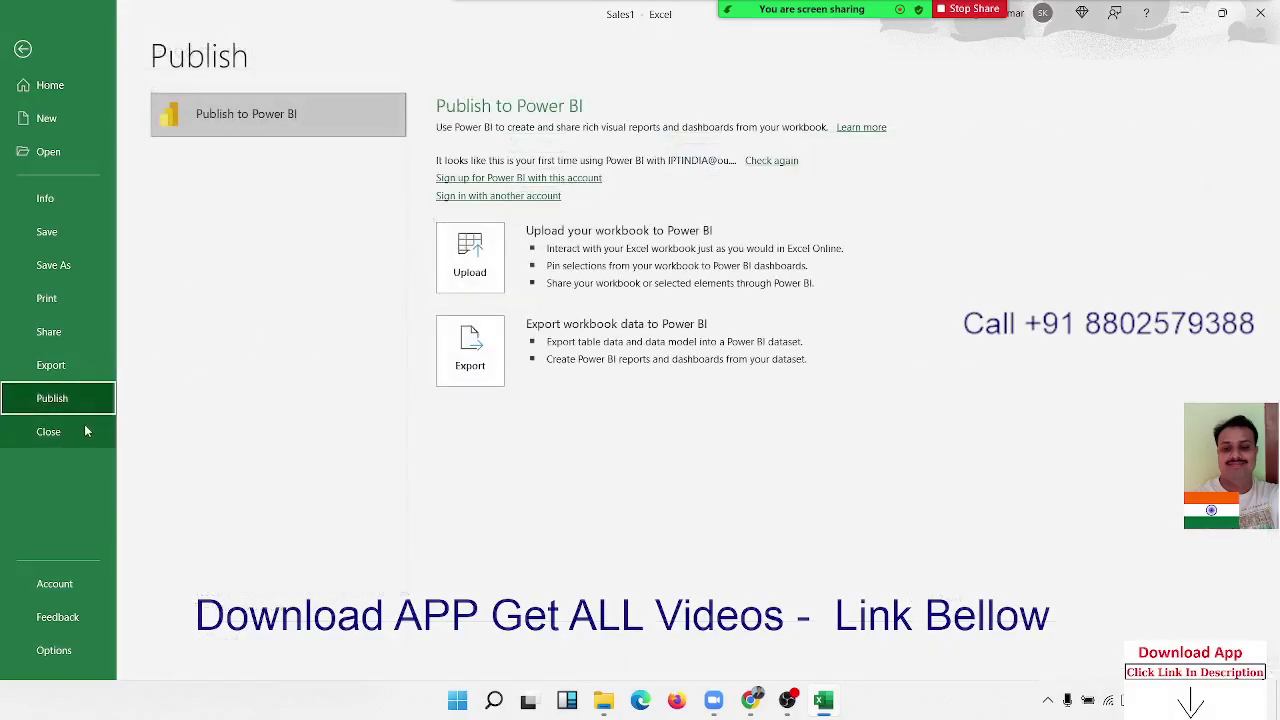
{"action": "left_click", "coordinate": [63, 584]}
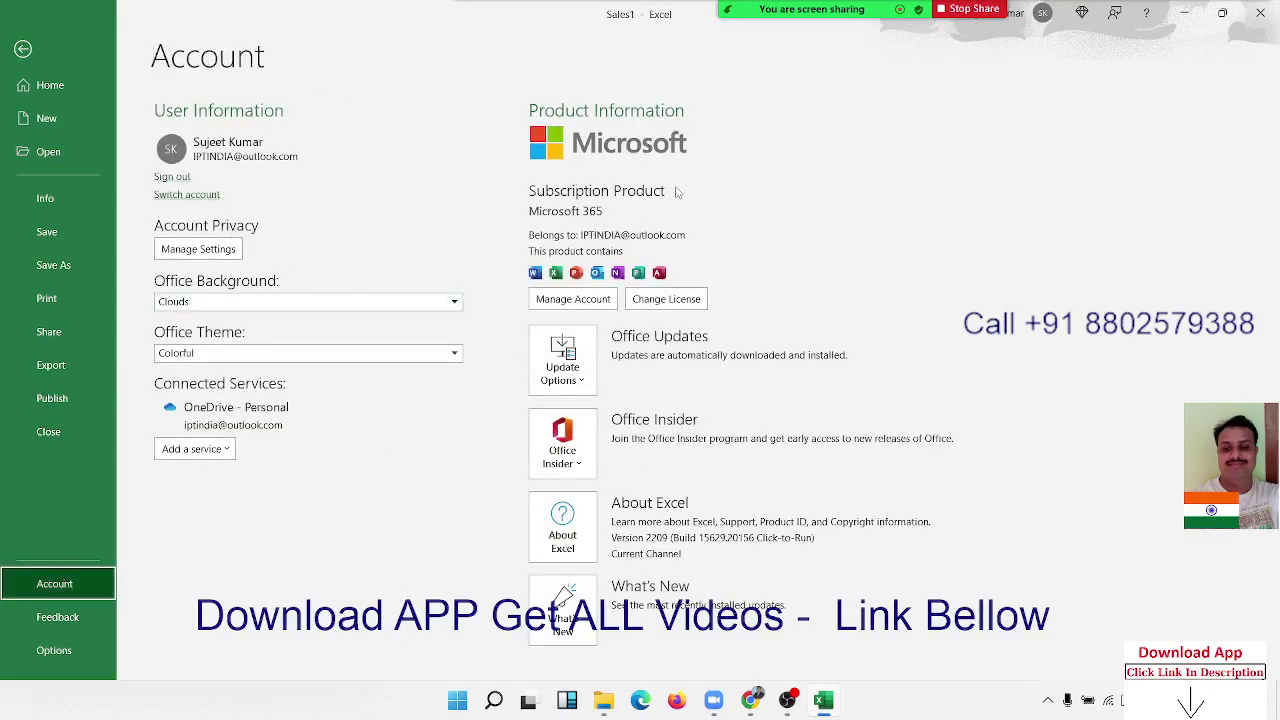
Show the Update Options menu, view Feedback, then go to the Export page
{"action": "left_click", "coordinate": [570, 392]}
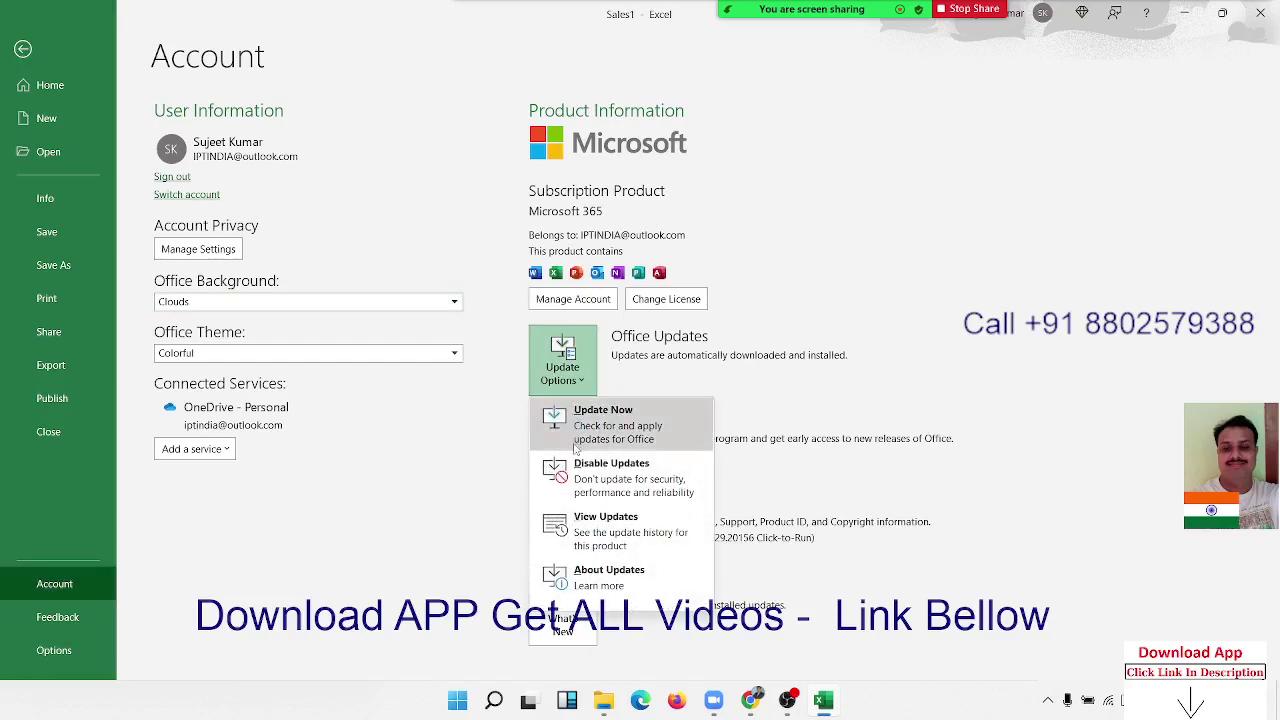
{"action": "left_click", "coordinate": [96, 625]}
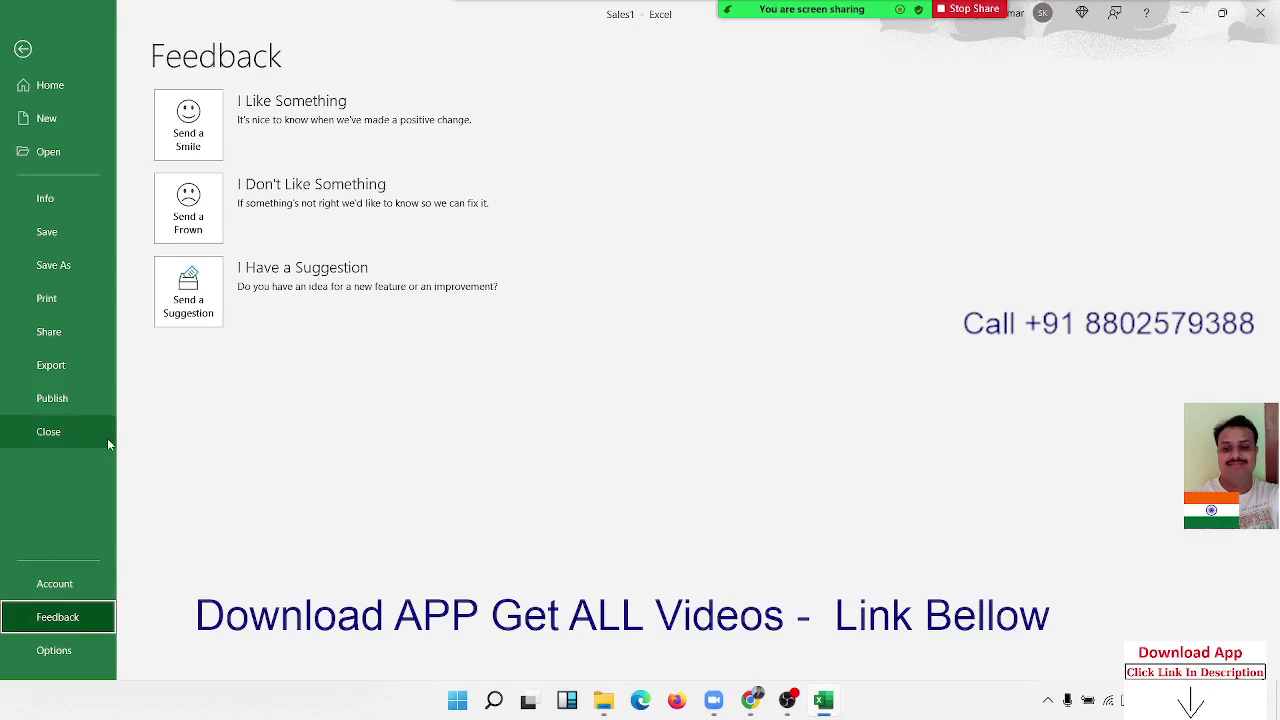
{"action": "left_click", "coordinate": [80, 374]}
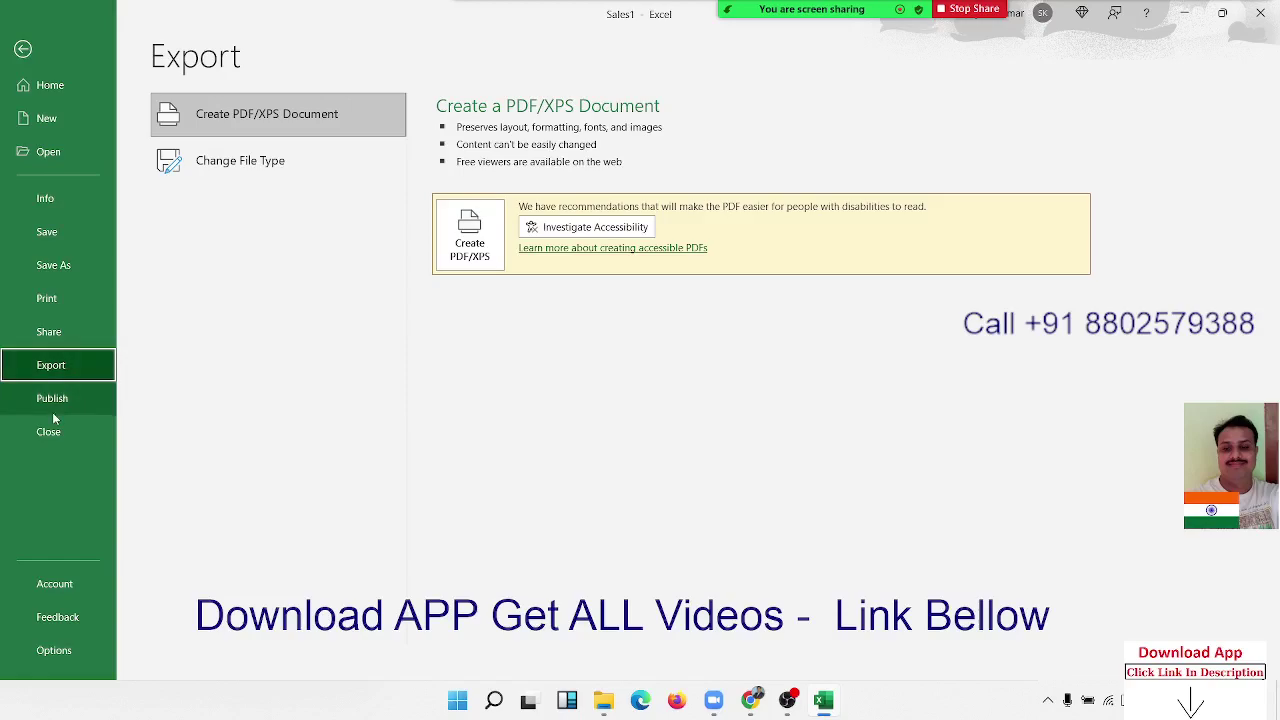
Glance at the Power BI publishing options, then open the Excel Options dialog
{"action": "left_click", "coordinate": [54, 410]}
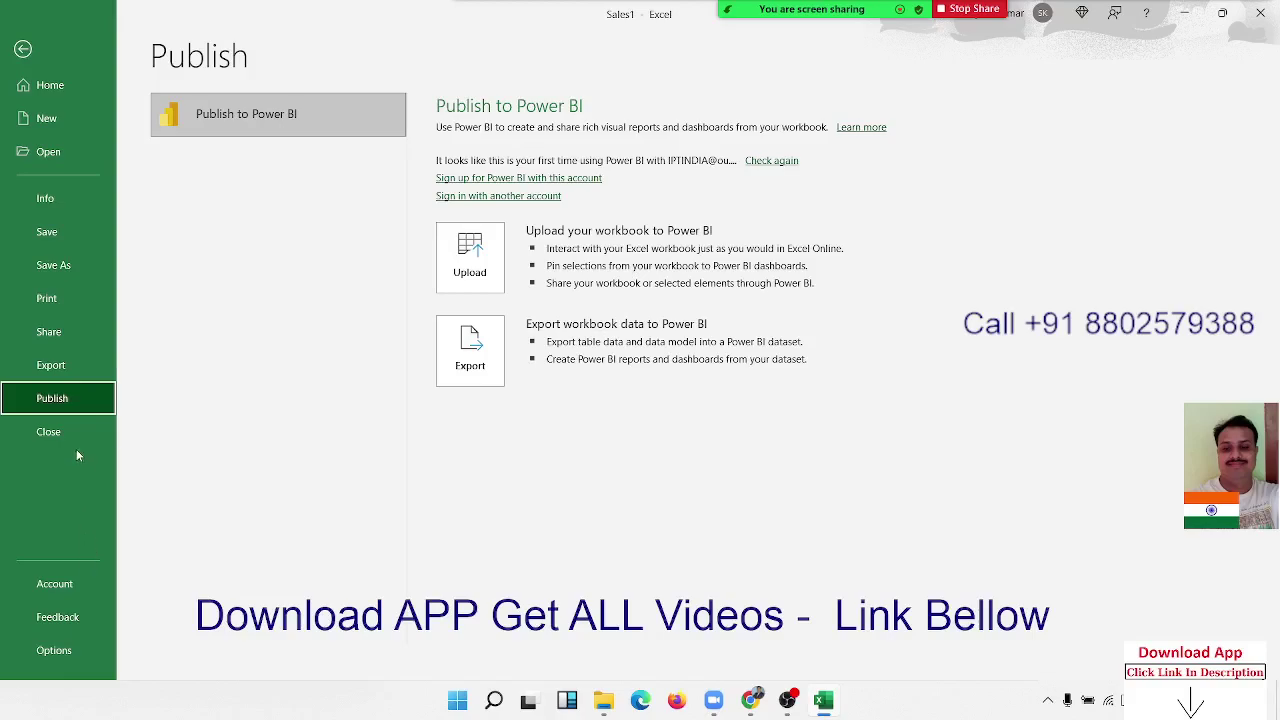
{"action": "left_click", "coordinate": [70, 660]}
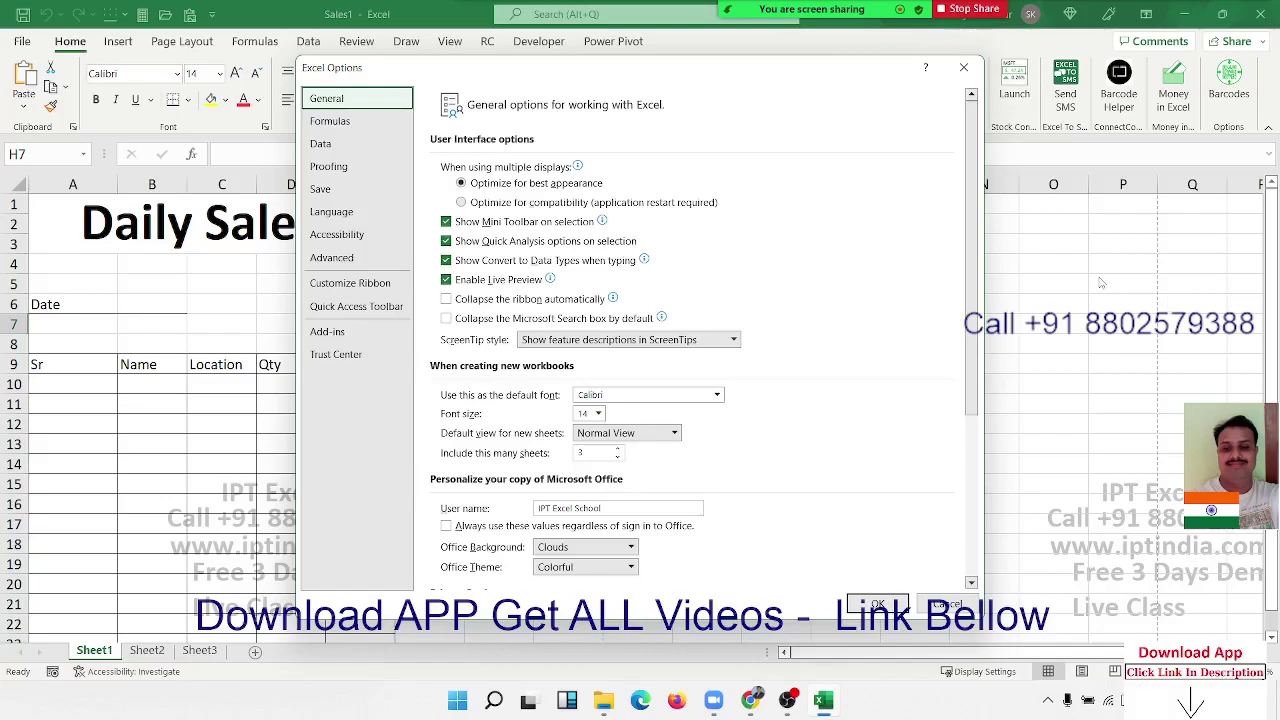
Review the General settings: Calibri default font, sheet count for new workbooks and user name
{"action": "left_click", "coordinate": [615, 397]}
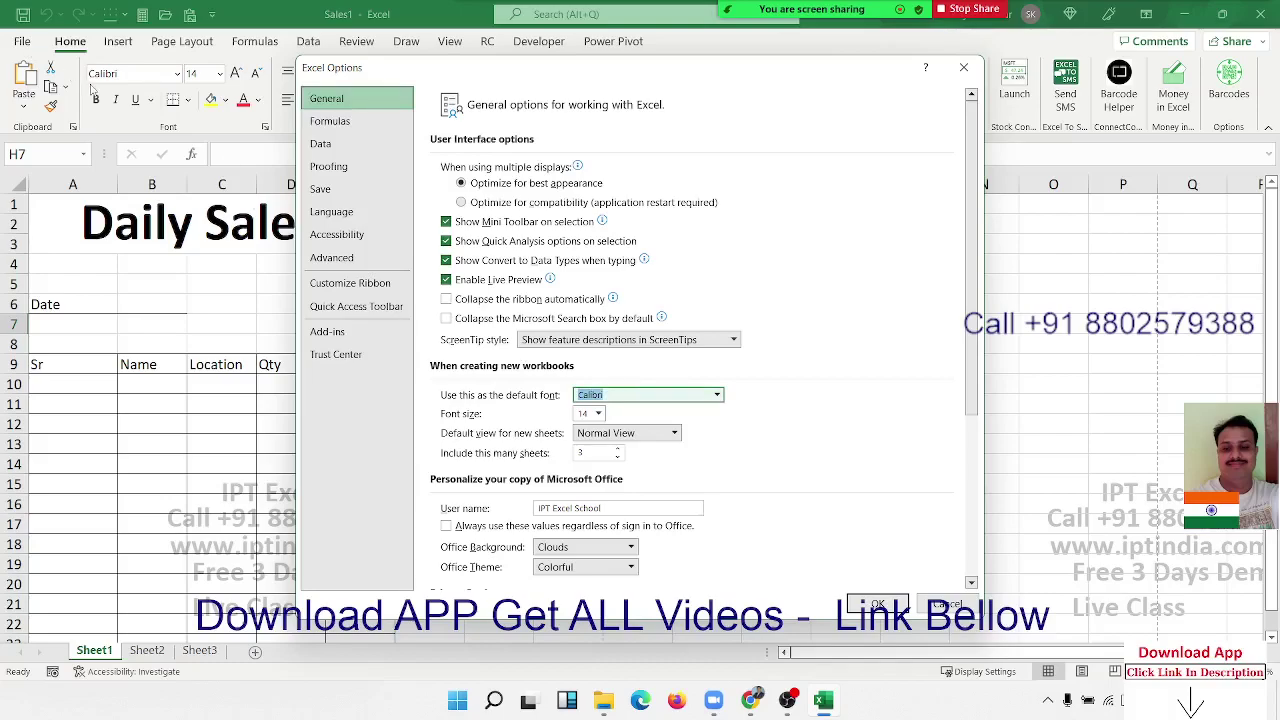
{"action": "left_click", "coordinate": [717, 395]}
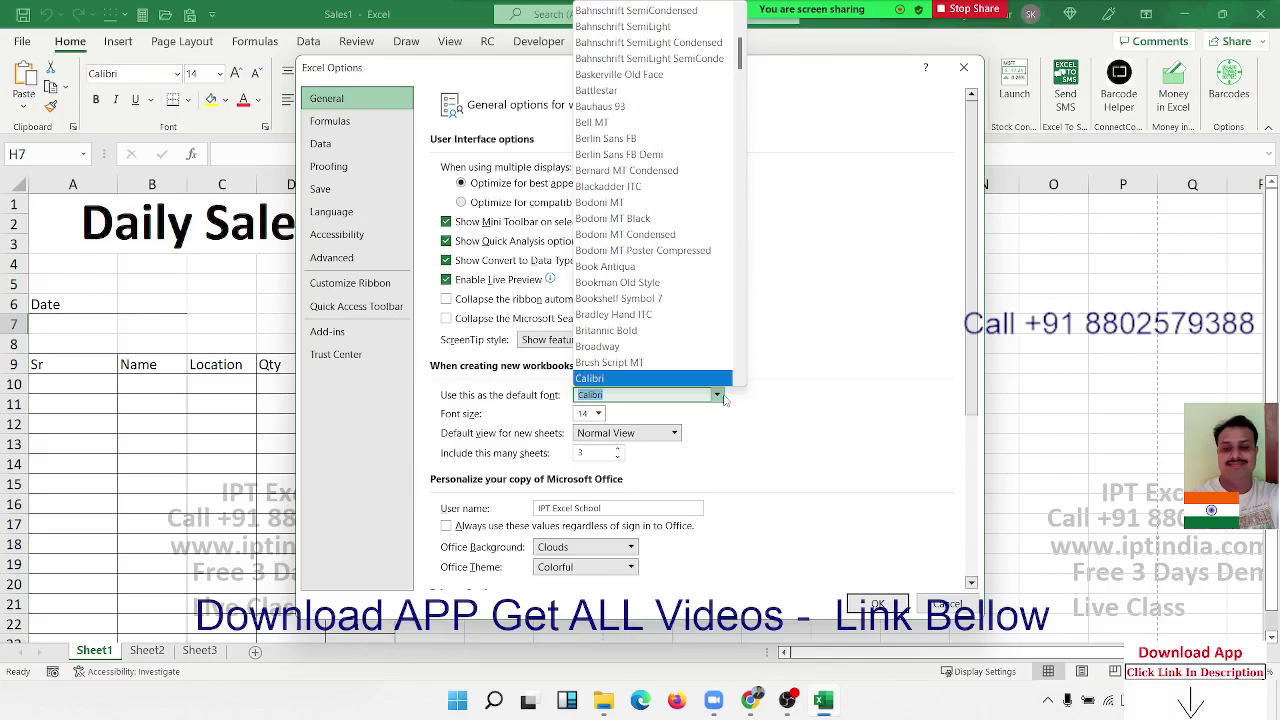
{"action": "left_click", "coordinate": [720, 396]}
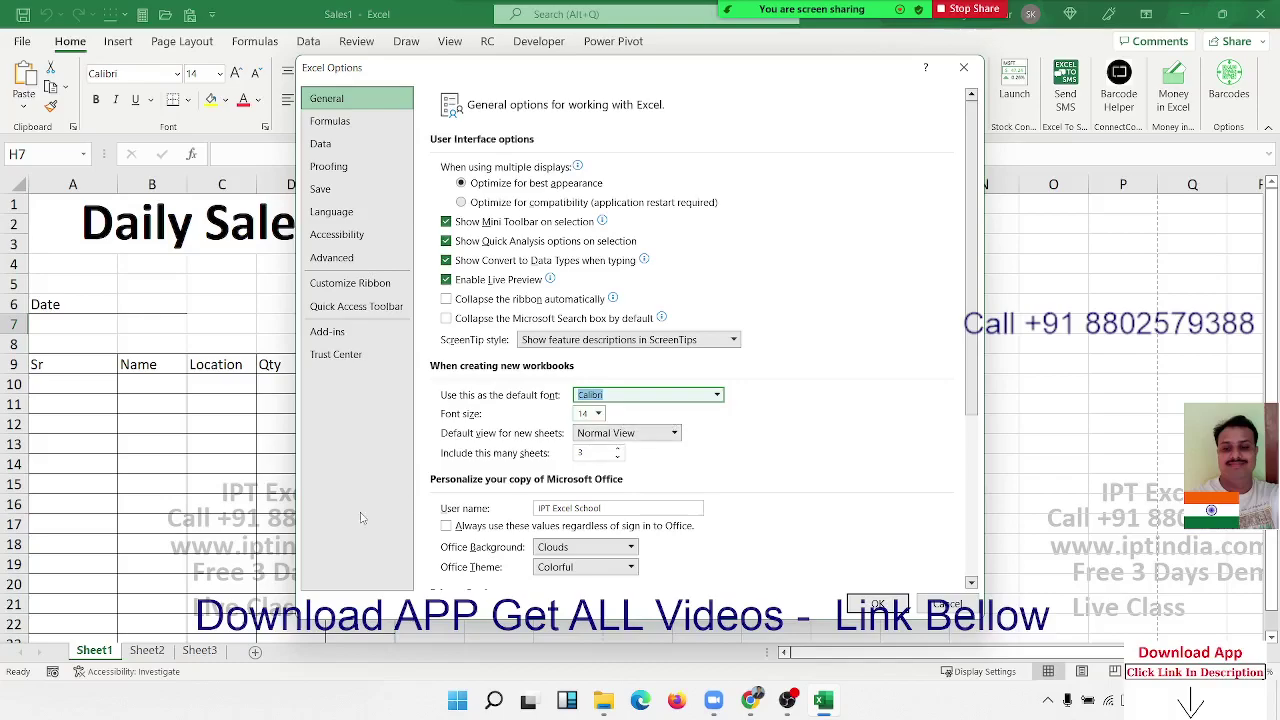
{"action": "left_click", "coordinate": [598, 453]}
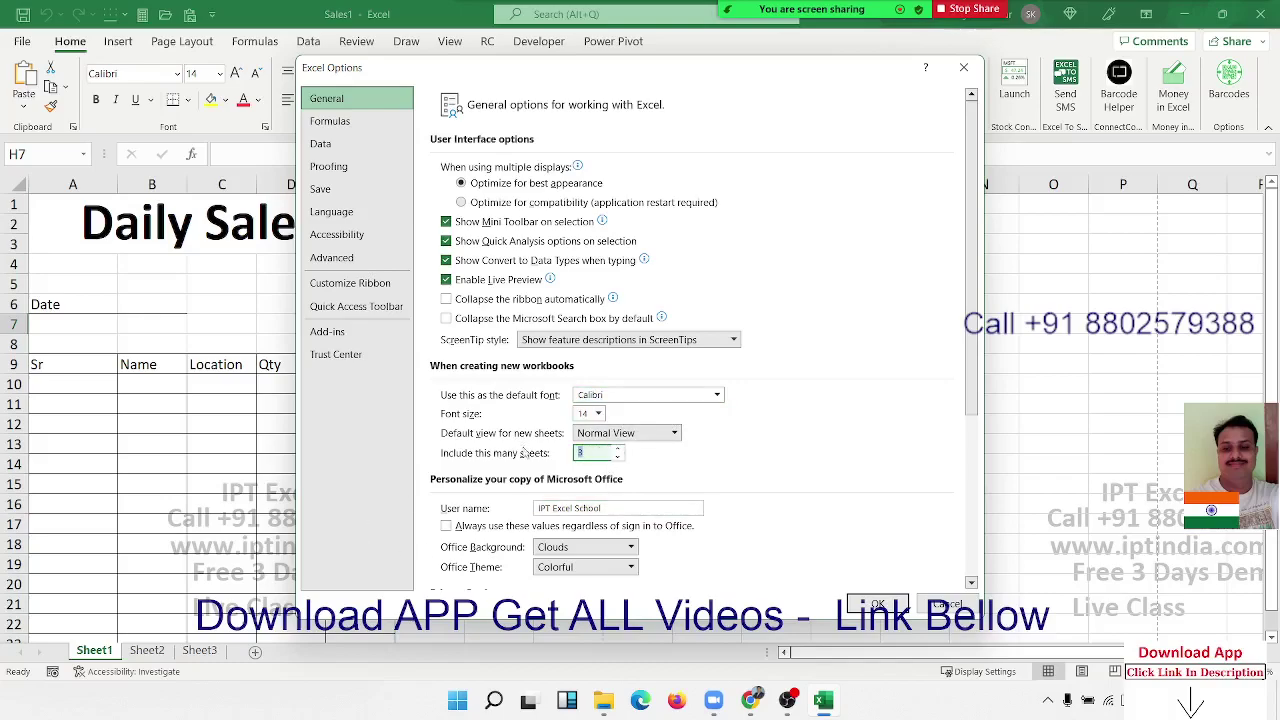
{"action": "left_click_drag", "start_coordinate": [628, 509], "coordinate": [478, 508]}
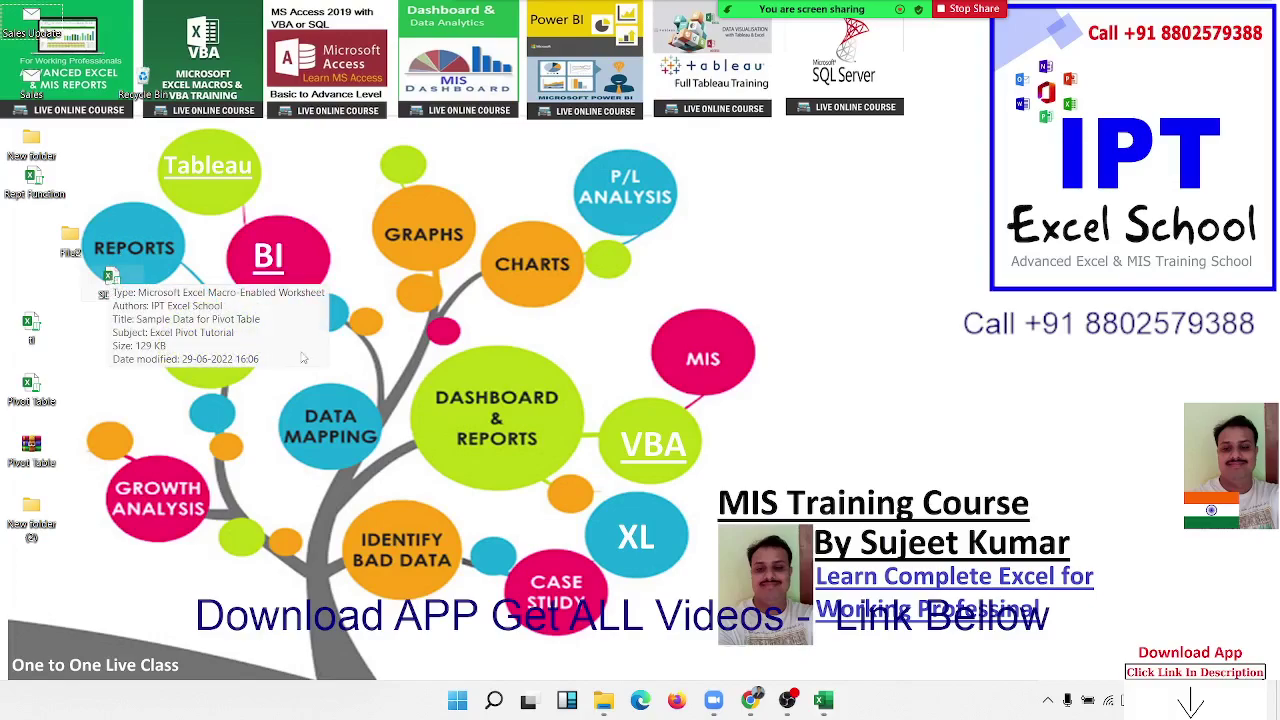
{"action": "mouse_move", "coordinate": [823, 700]}
{"action": "left_click", "coordinate": [840, 672]}
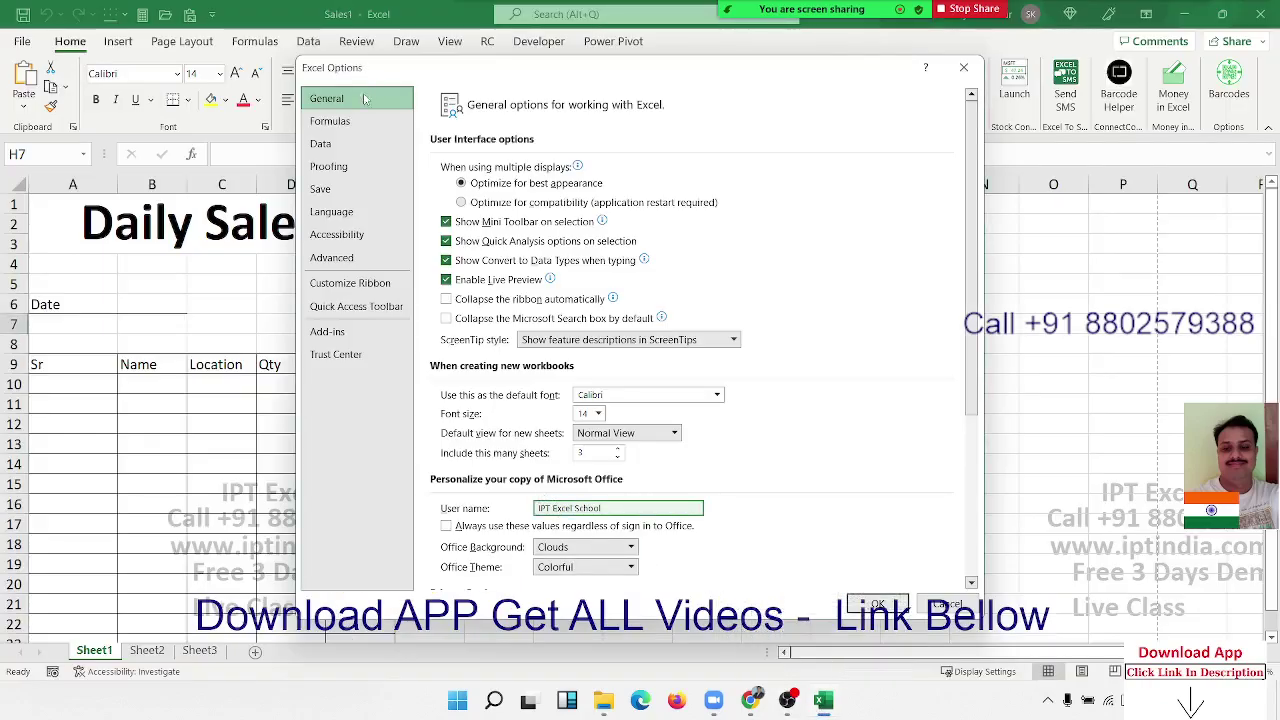
Step through the Formulas, Data and Proofing settings pages
{"action": "left_click", "coordinate": [348, 126]}
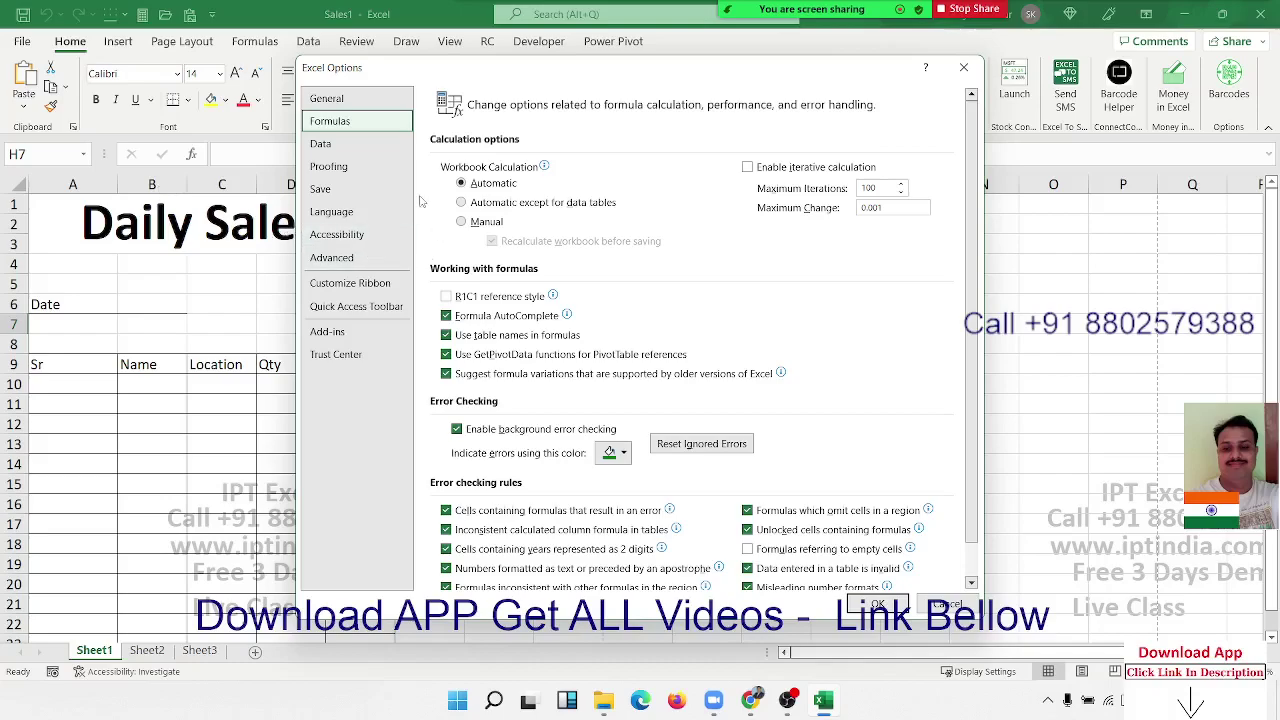
{"action": "left_click", "coordinate": [340, 144]}
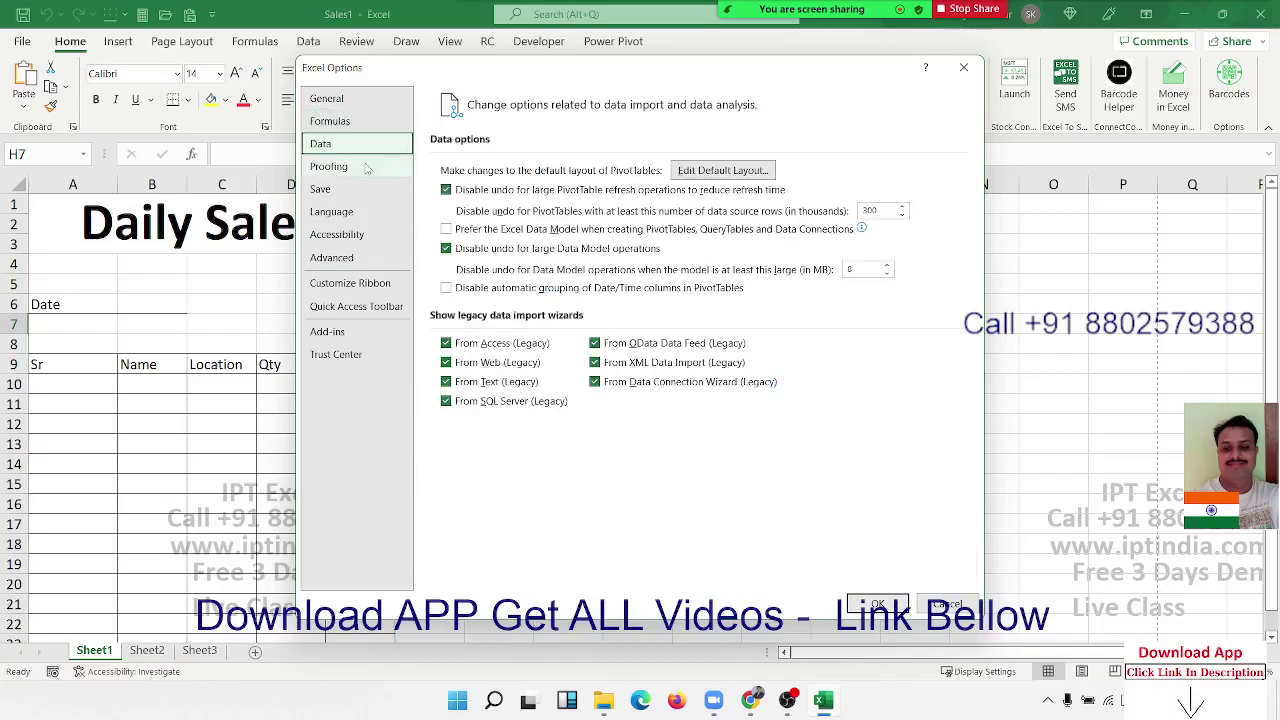
{"action": "left_click", "coordinate": [367, 167]}
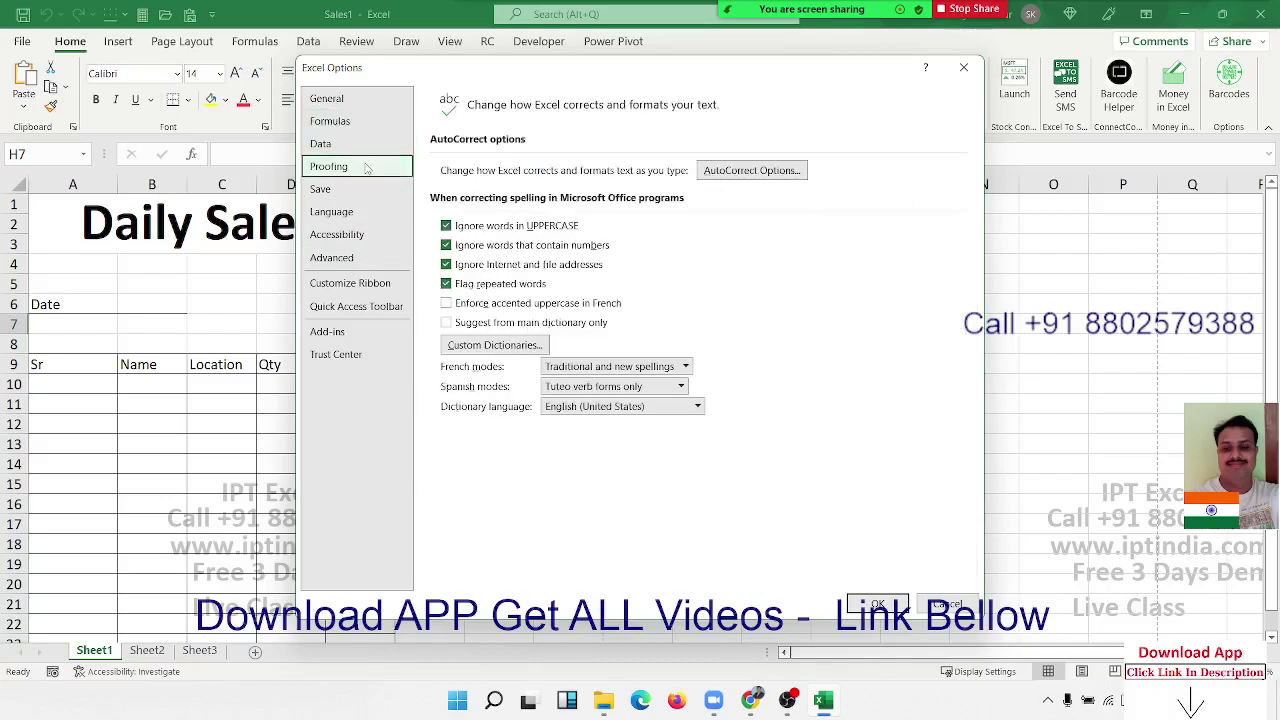
Check the AutoCorrect entry replacing ds with Daily Sales Report, then close both dialogs
{"action": "left_click", "coordinate": [731, 172]}
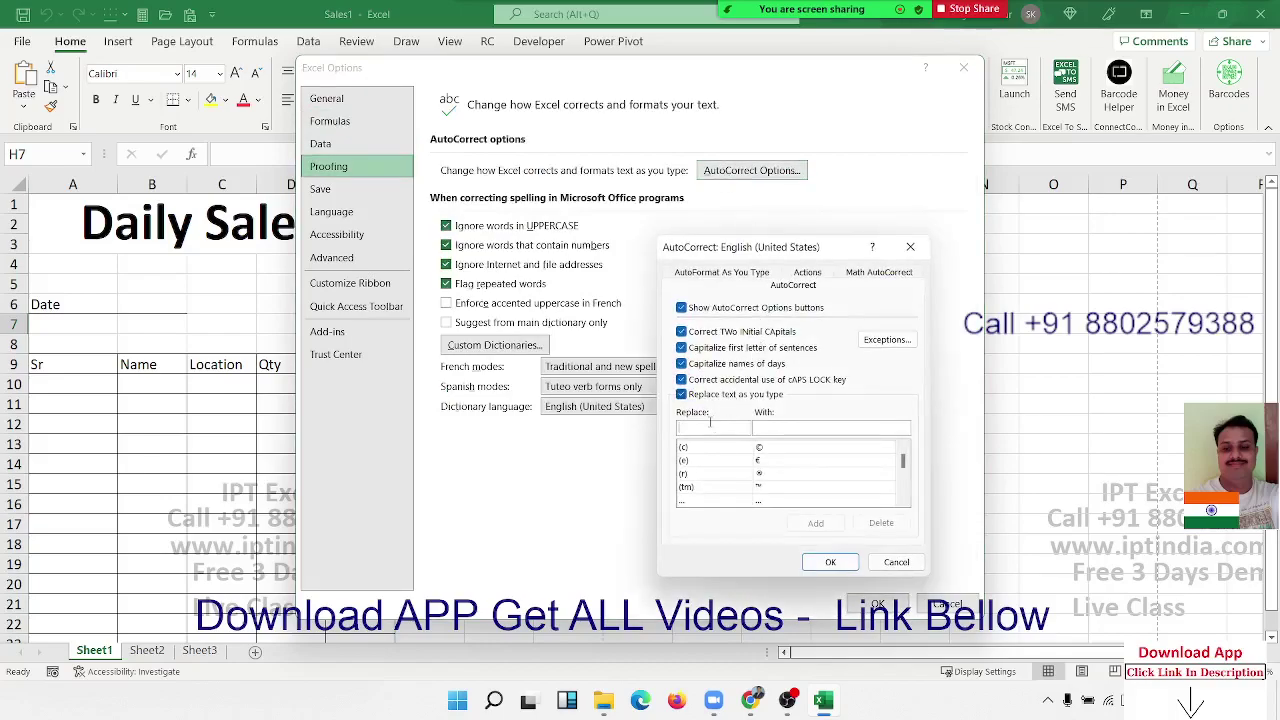
{"action": "type", "text": "ds"}
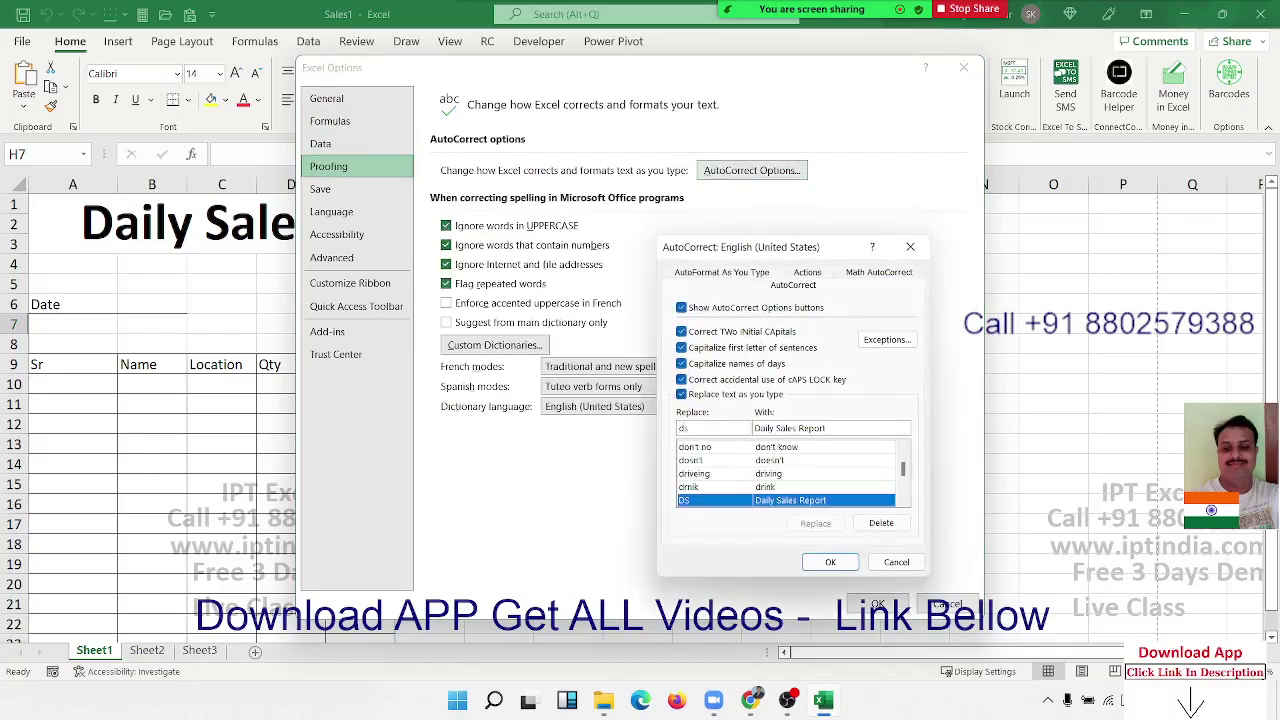
{"action": "left_click_drag", "start_coordinate": [828, 428], "coordinate": [755, 428]}
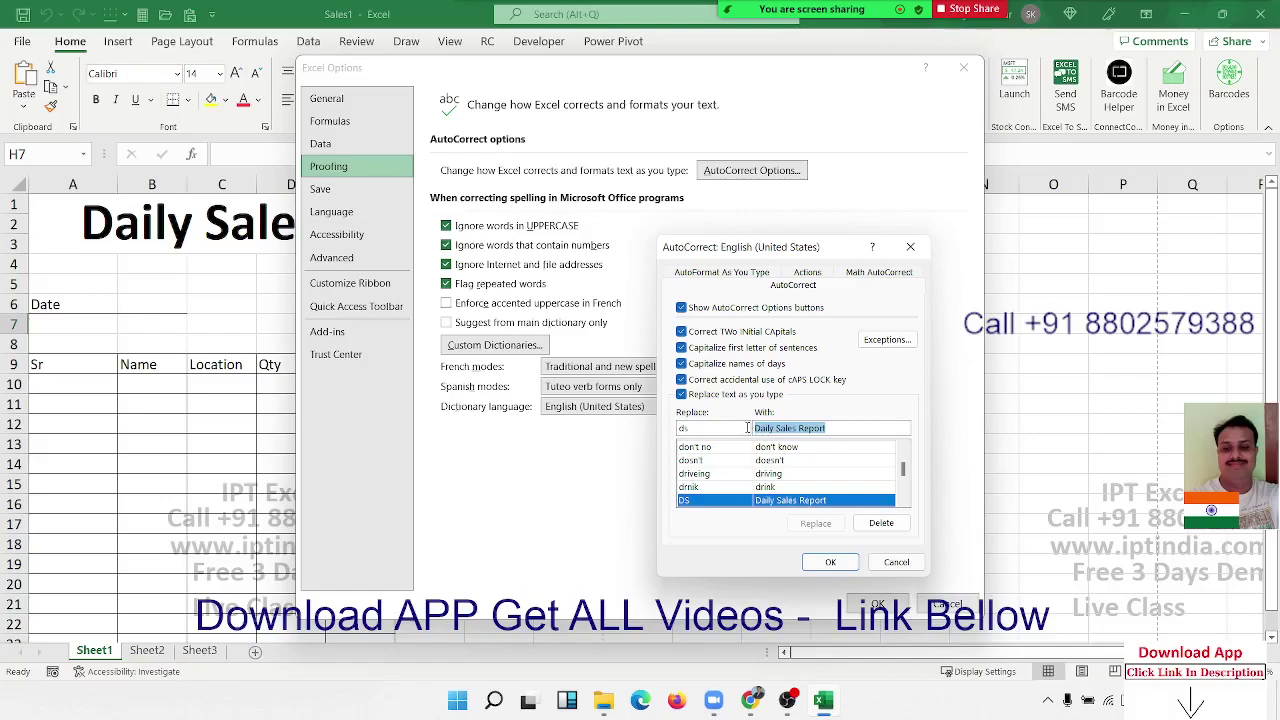
{"action": "key", "text": "shift+Tab"}
{"action": "key", "text": "Tab"}
{"action": "left_click", "coordinate": [896, 562]}
{"action": "left_click", "coordinate": [925, 602]}
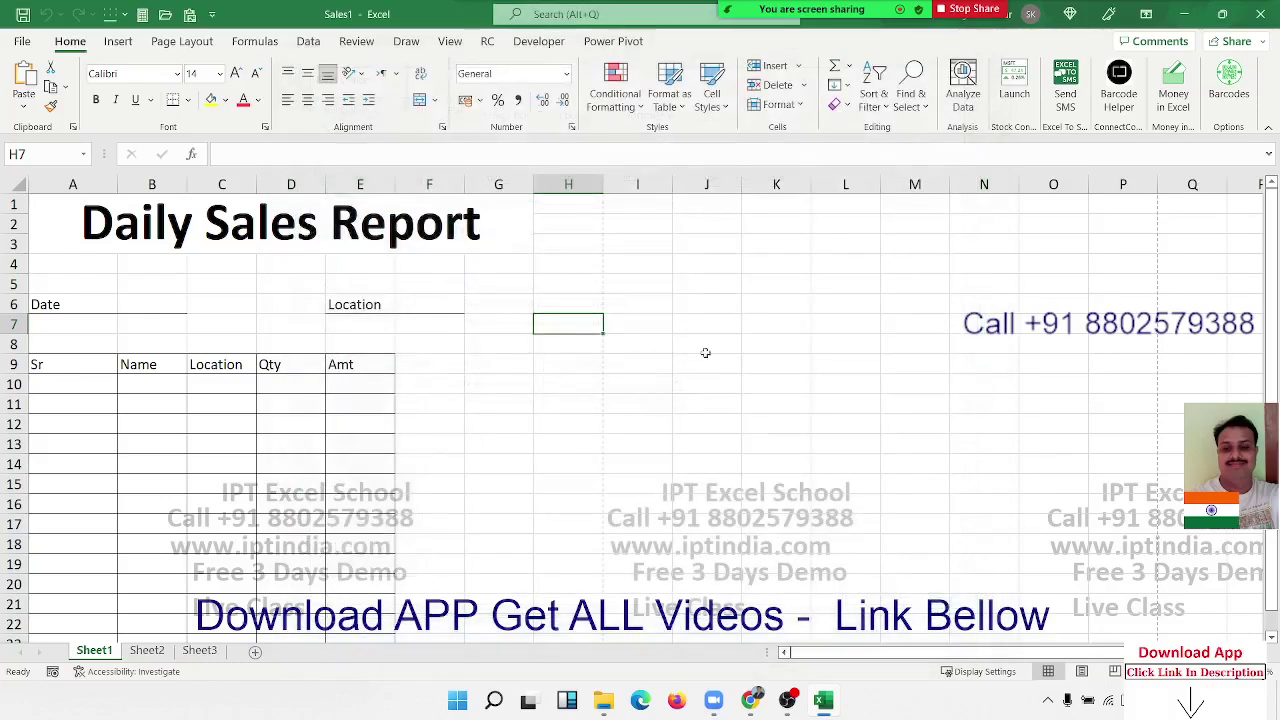
Type ds in H7 so it becomes Daily Sales Report, then return to the file start page
{"action": "type", "text": "ds"}
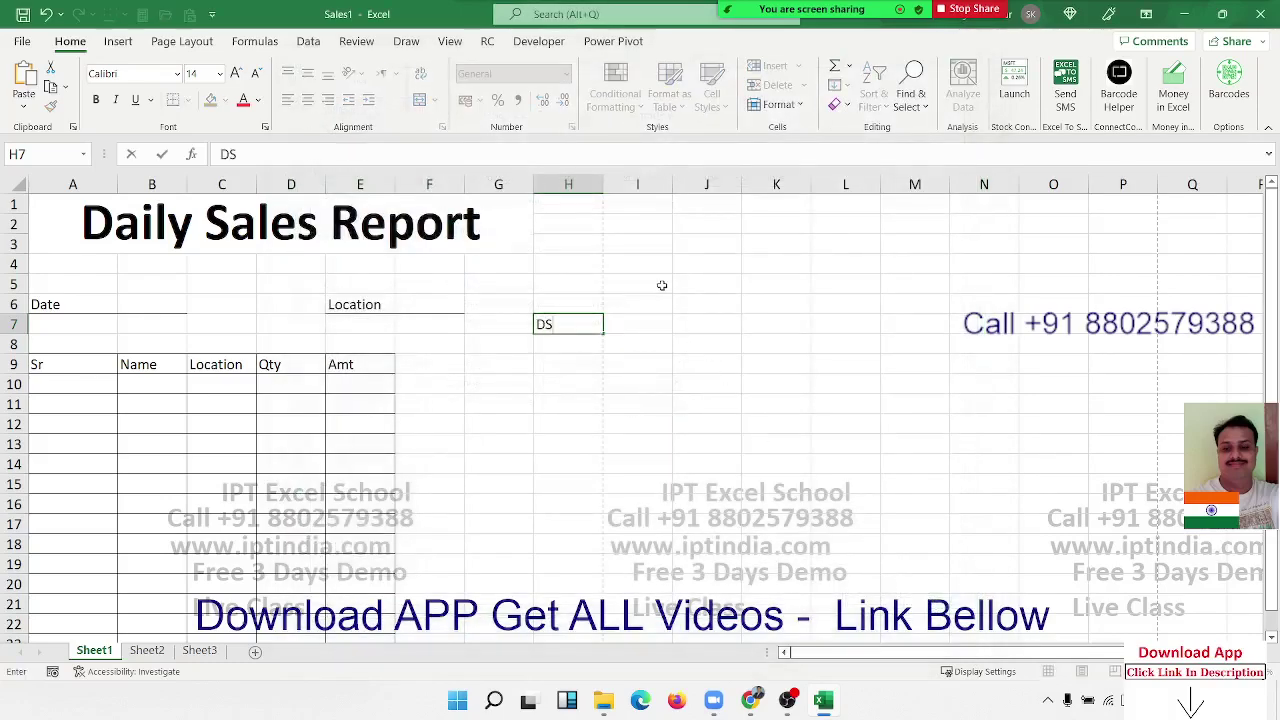
{"action": "key", "text": "Return"}
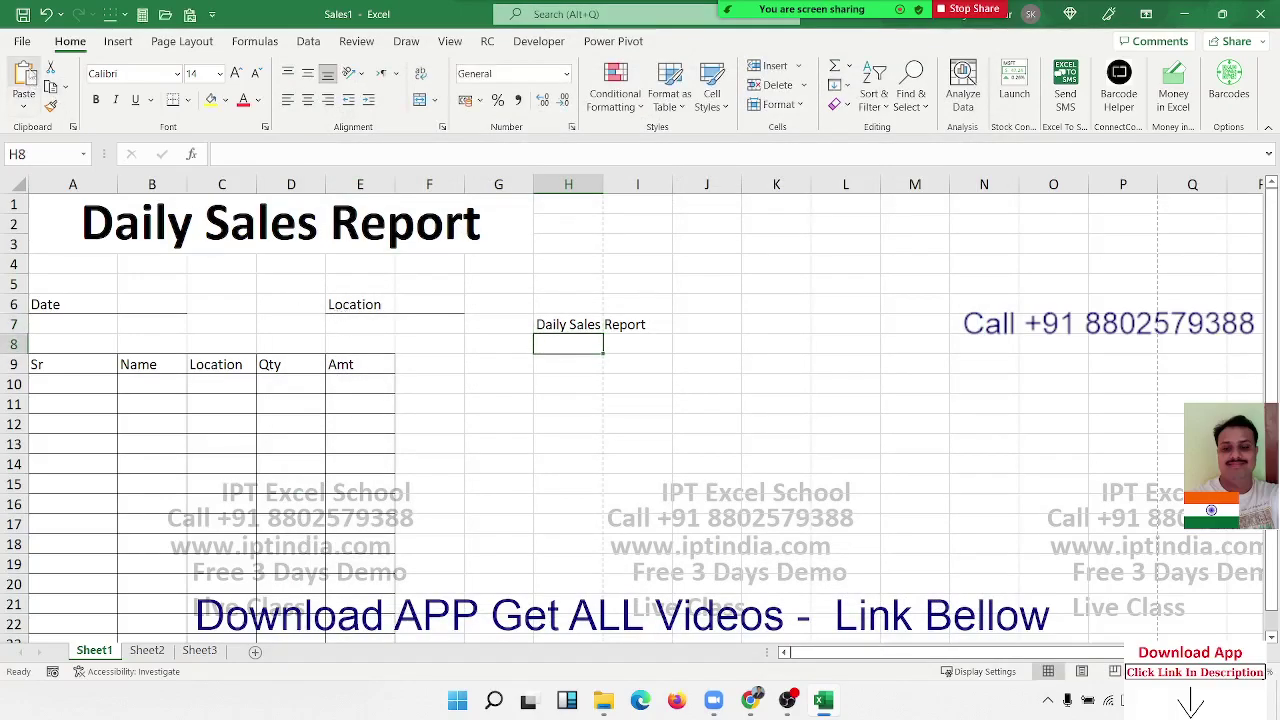
{"action": "left_click", "coordinate": [36, 43]}
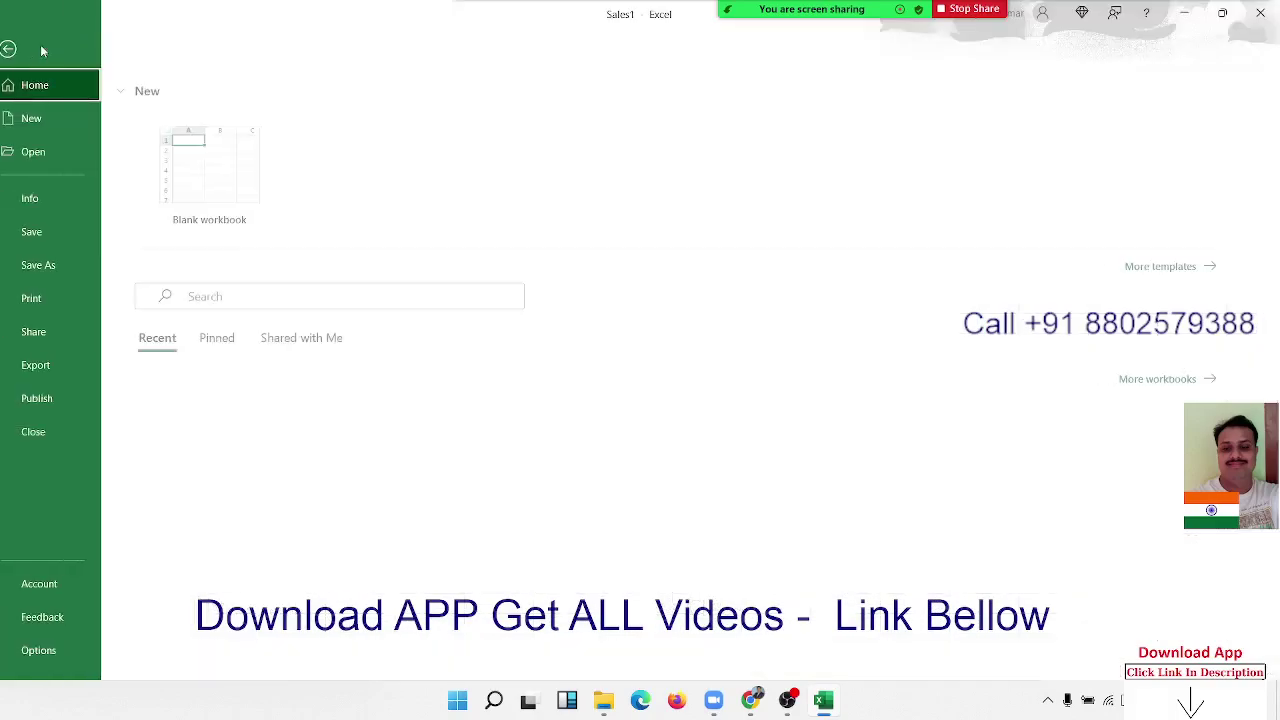
Reopen Excel Options, recheck the AutoCorrect list under Proofing, then view the Save settings
{"action": "left_click", "coordinate": [89, 660]}
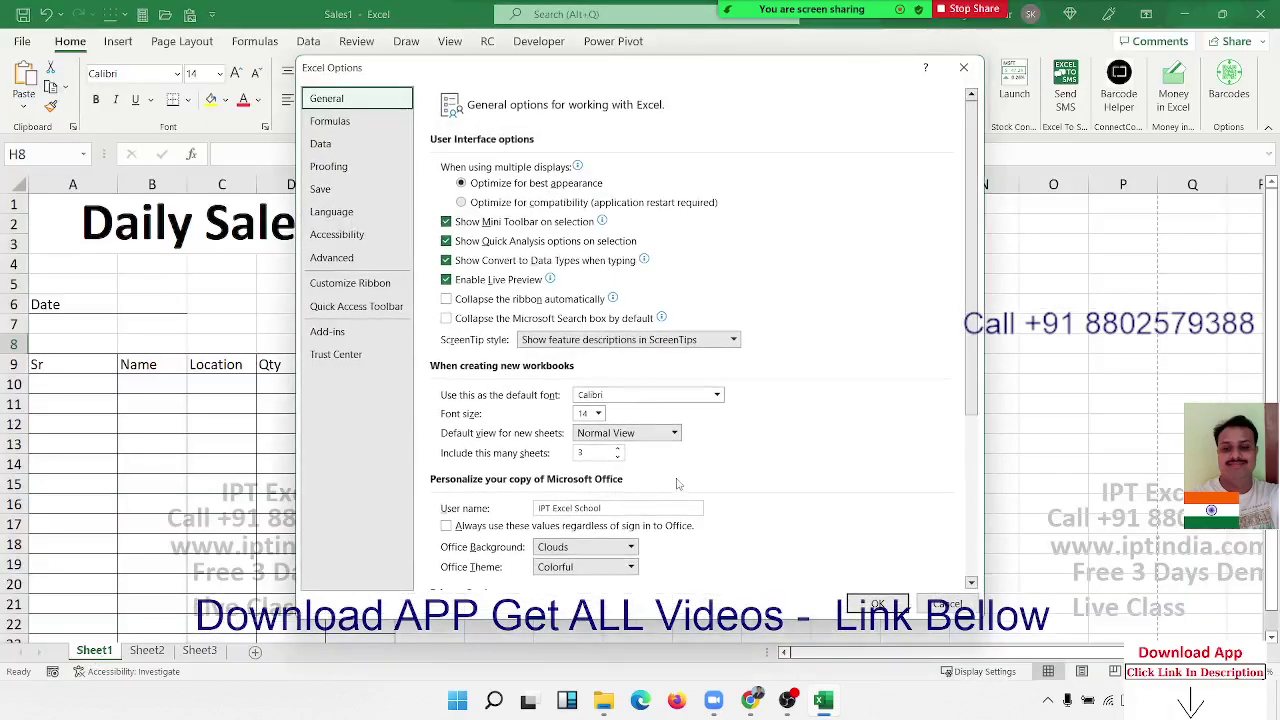
{"action": "left_click", "coordinate": [345, 167]}
{"action": "left_click", "coordinate": [752, 170]}
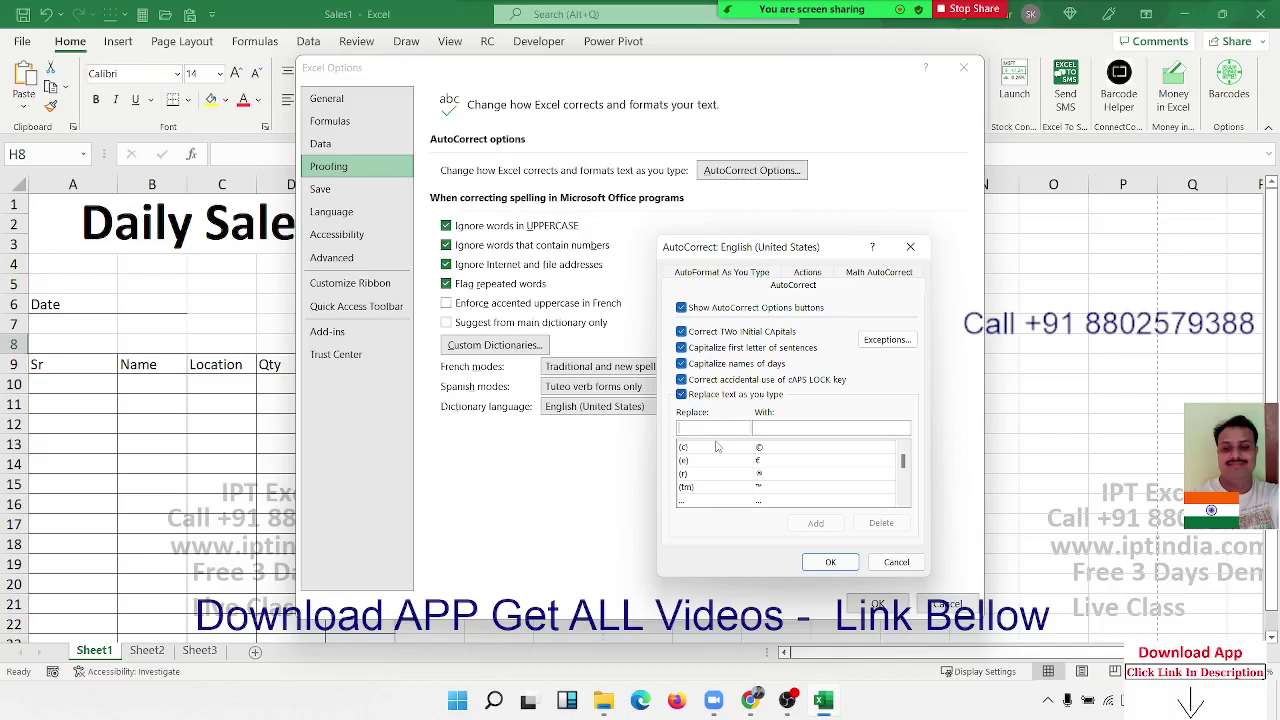
{"action": "left_click", "coordinate": [927, 247]}
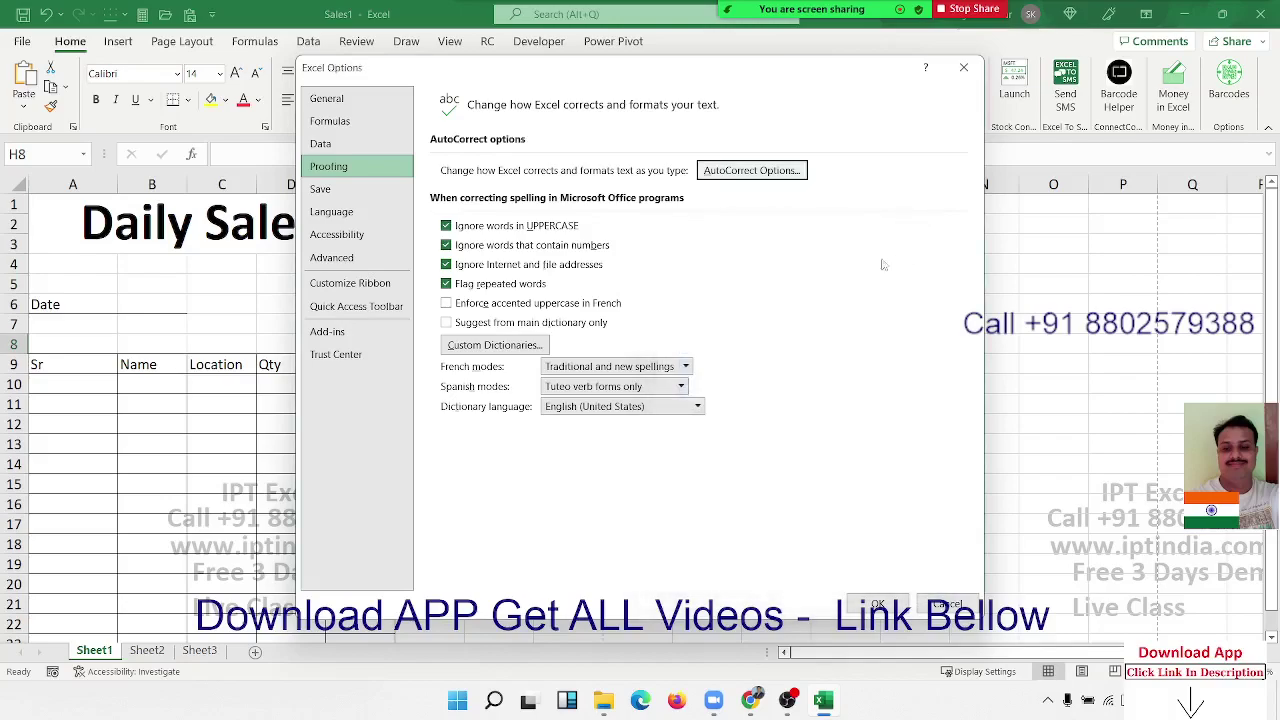
{"action": "left_click", "coordinate": [319, 192]}
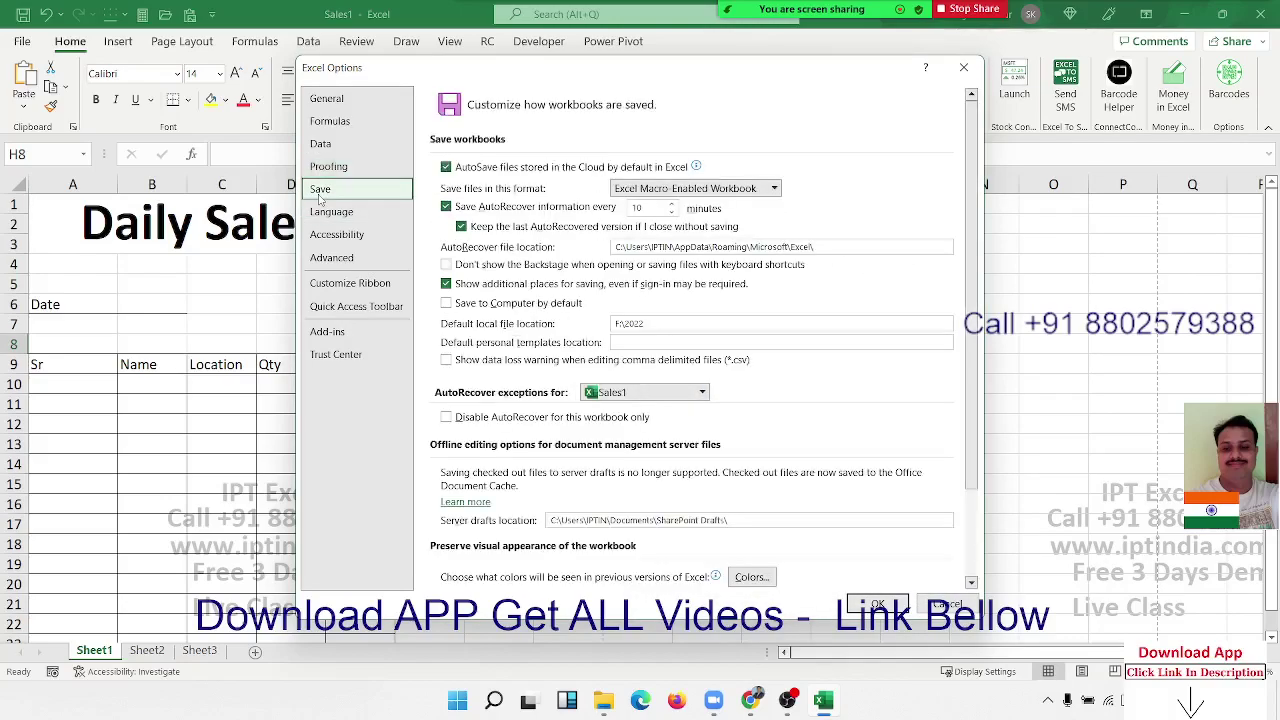
{"action": "left_click", "coordinate": [740, 192]}
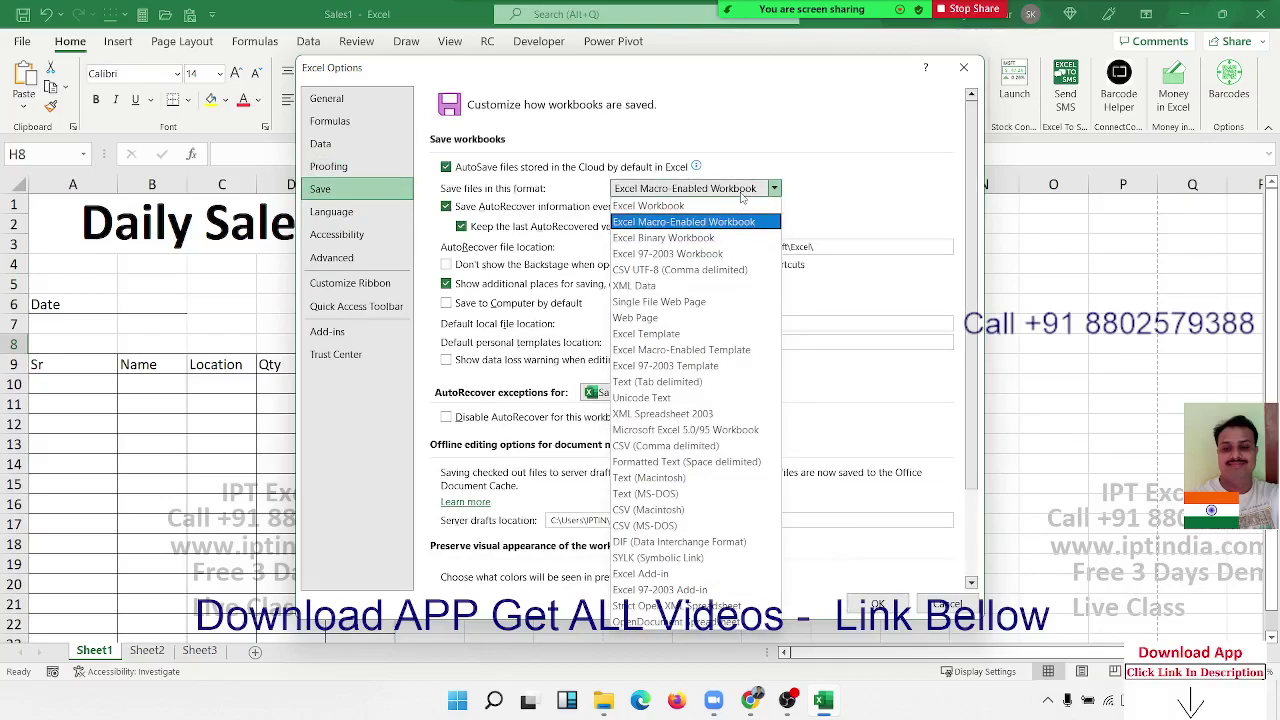
{"action": "left_click", "coordinate": [742, 197]}
{"action": "left_click", "coordinate": [562, 325]}
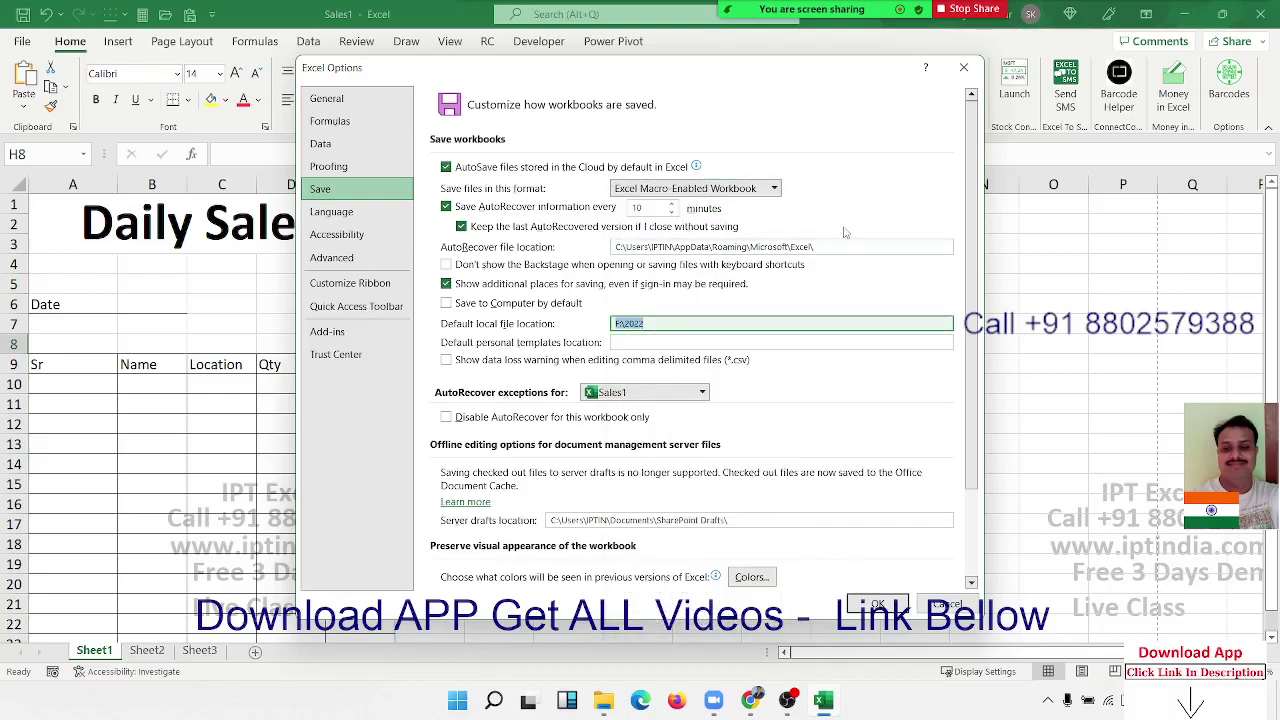
{"action": "left_click", "coordinate": [800, 247]}
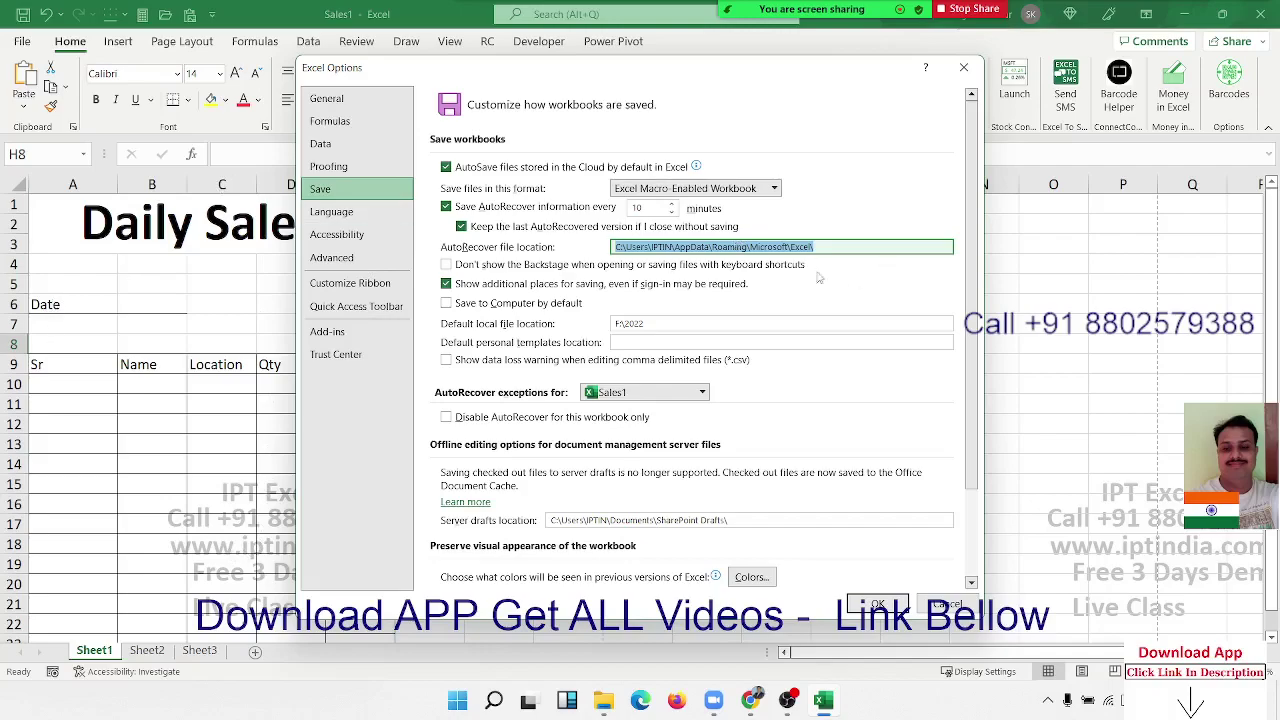
Move through Language and Accessibility to Advanced, keeping move-after-Enter direction as Down
{"action": "left_click", "coordinate": [331, 211]}
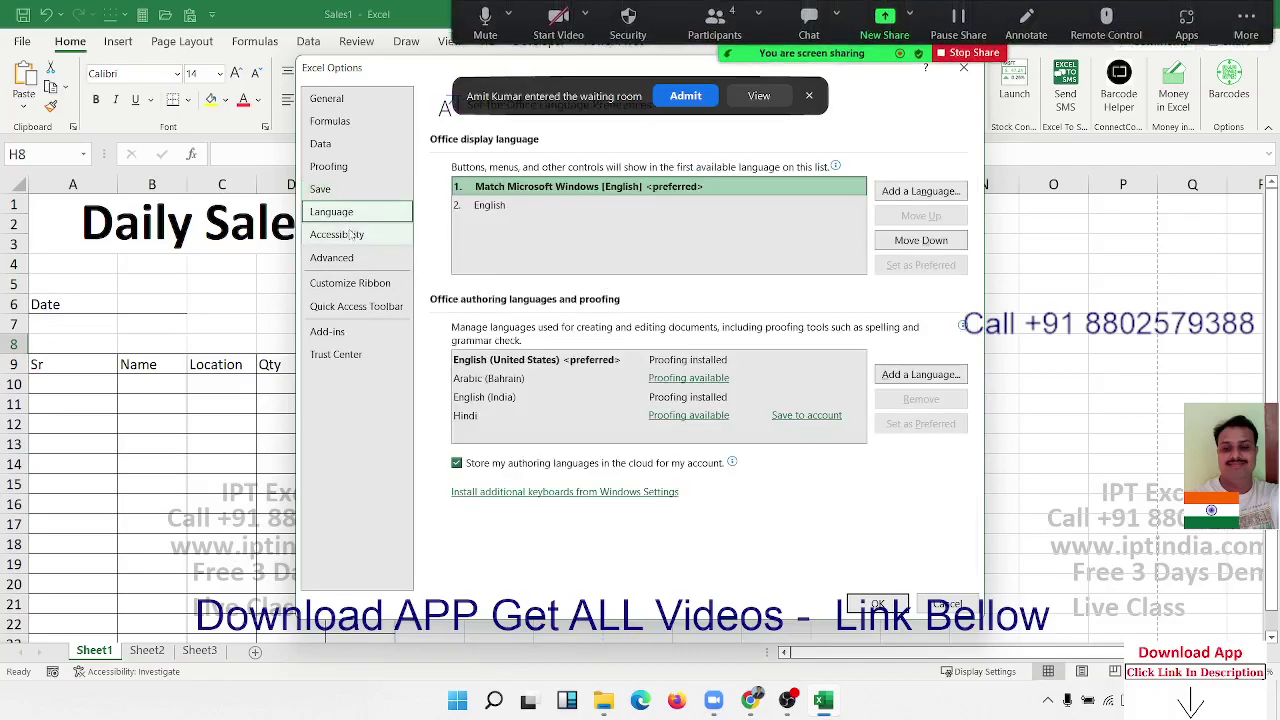
{"action": "left_click", "coordinate": [349, 236]}
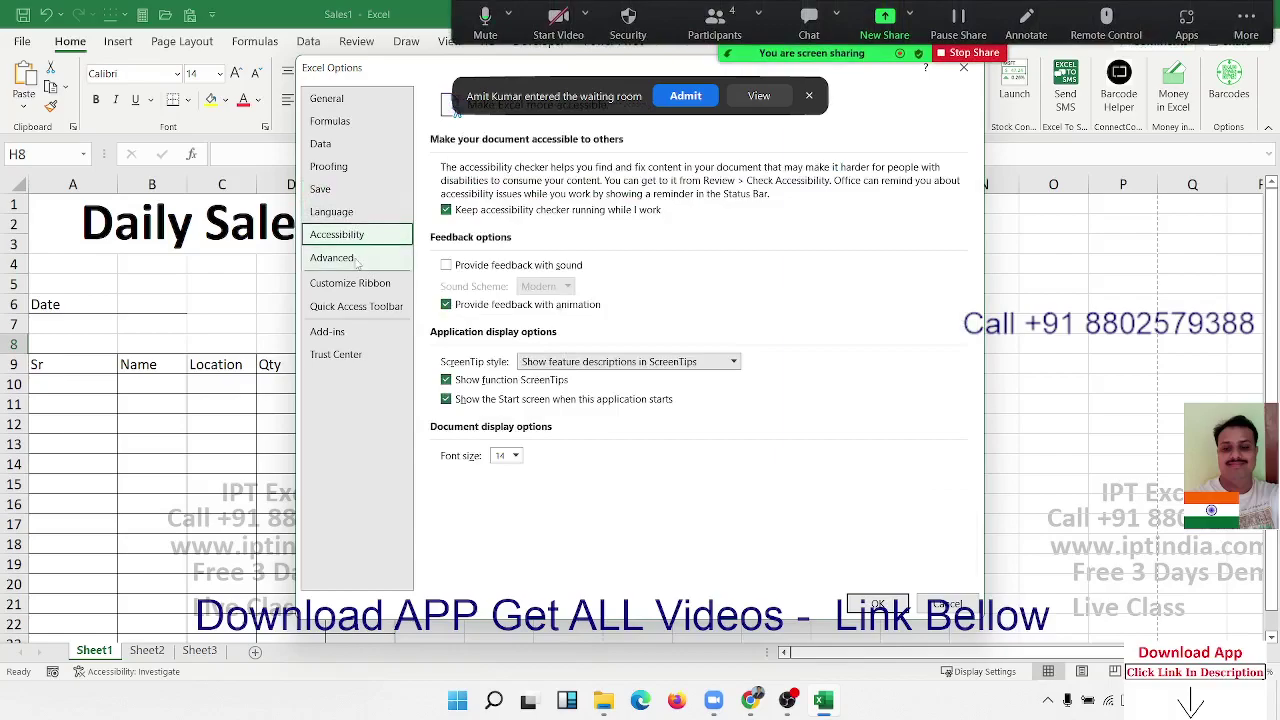
{"action": "left_click", "coordinate": [355, 260]}
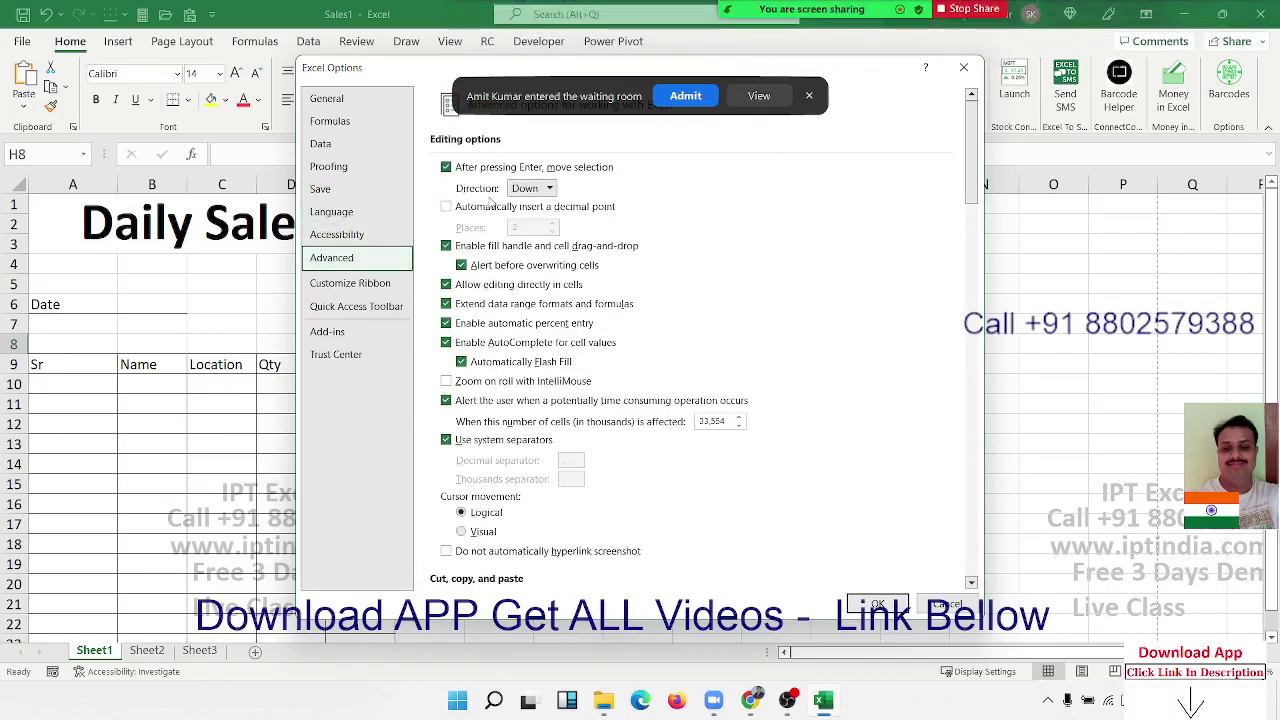
{"action": "left_click", "coordinate": [549, 189]}
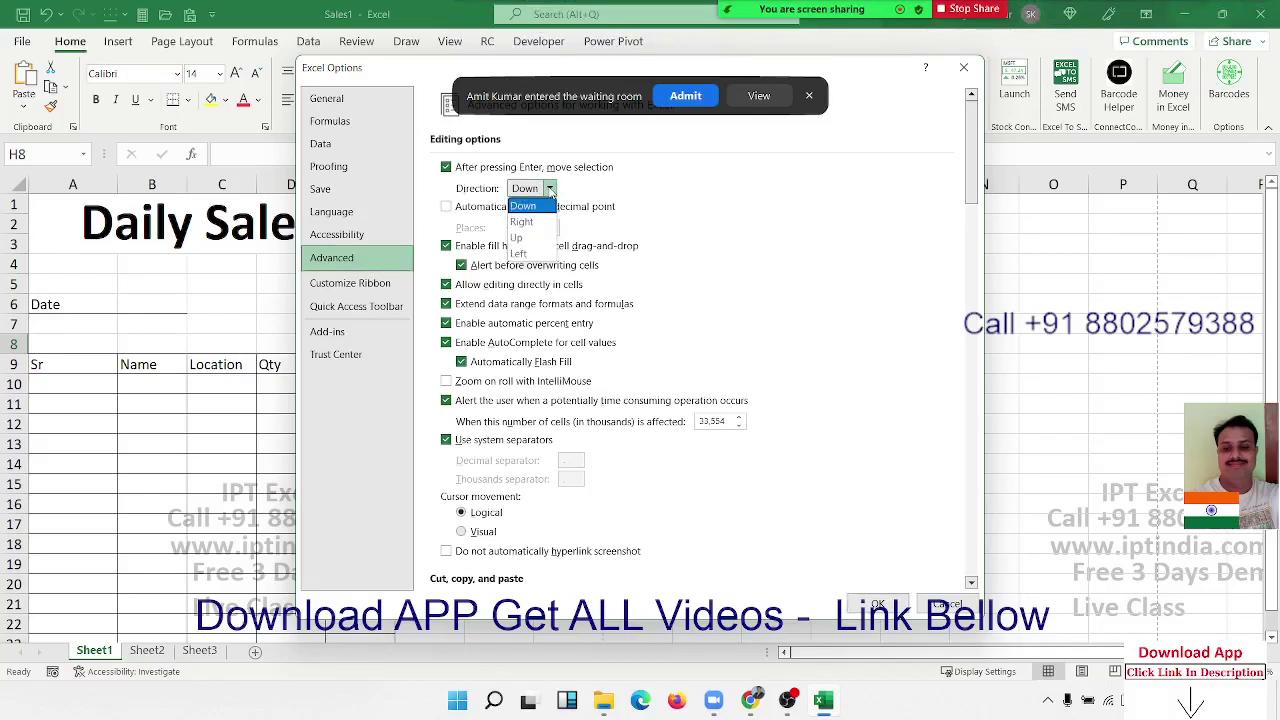
{"action": "left_click", "coordinate": [550, 189]}
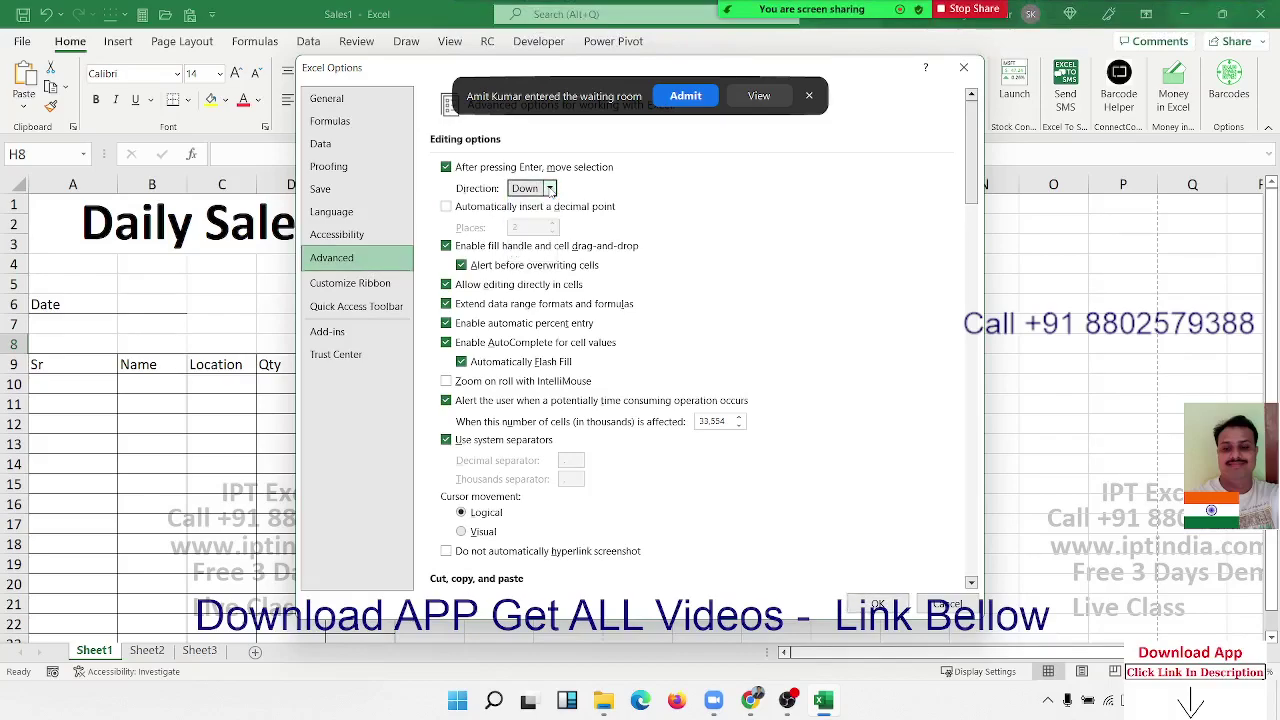
Open and cancel Edit Custom Lists, close Excel Options and select cell J4
{"action": "left_click_drag", "start_coordinate": [384, 70], "coordinate": [757, 96]}
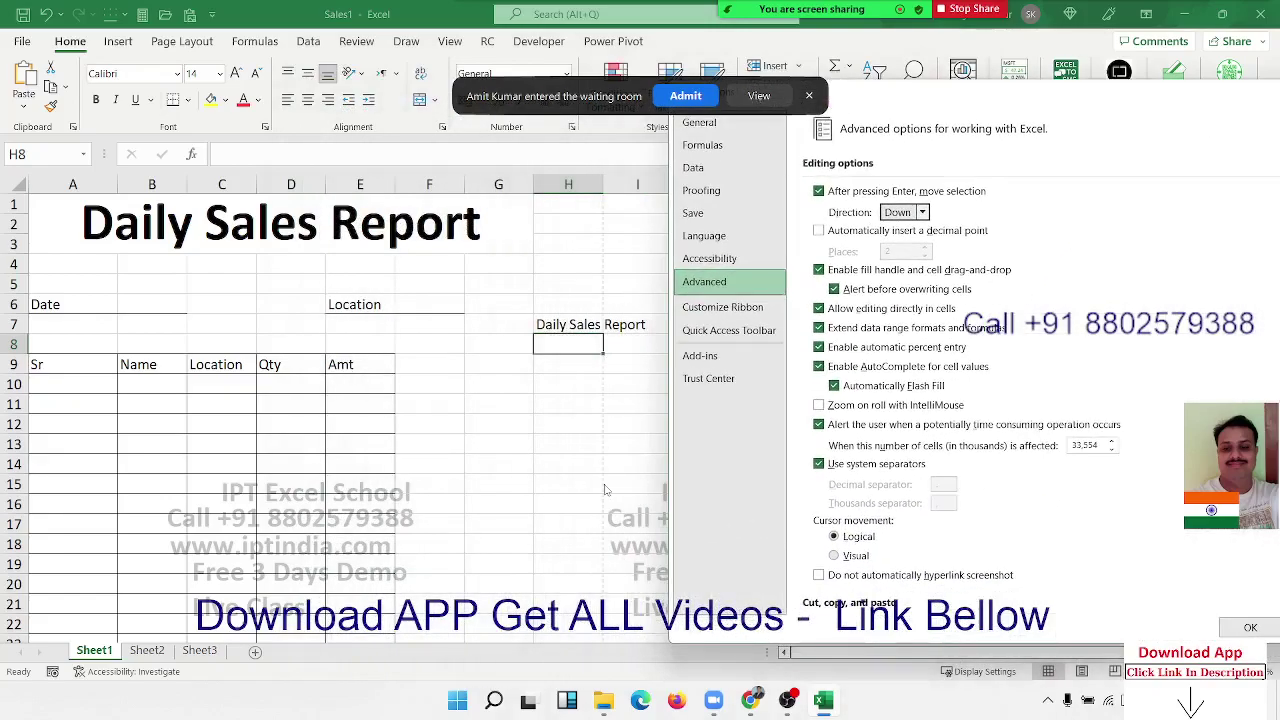
{"action": "left_click_drag", "start_coordinate": [940, 95], "coordinate": [450, 142]}
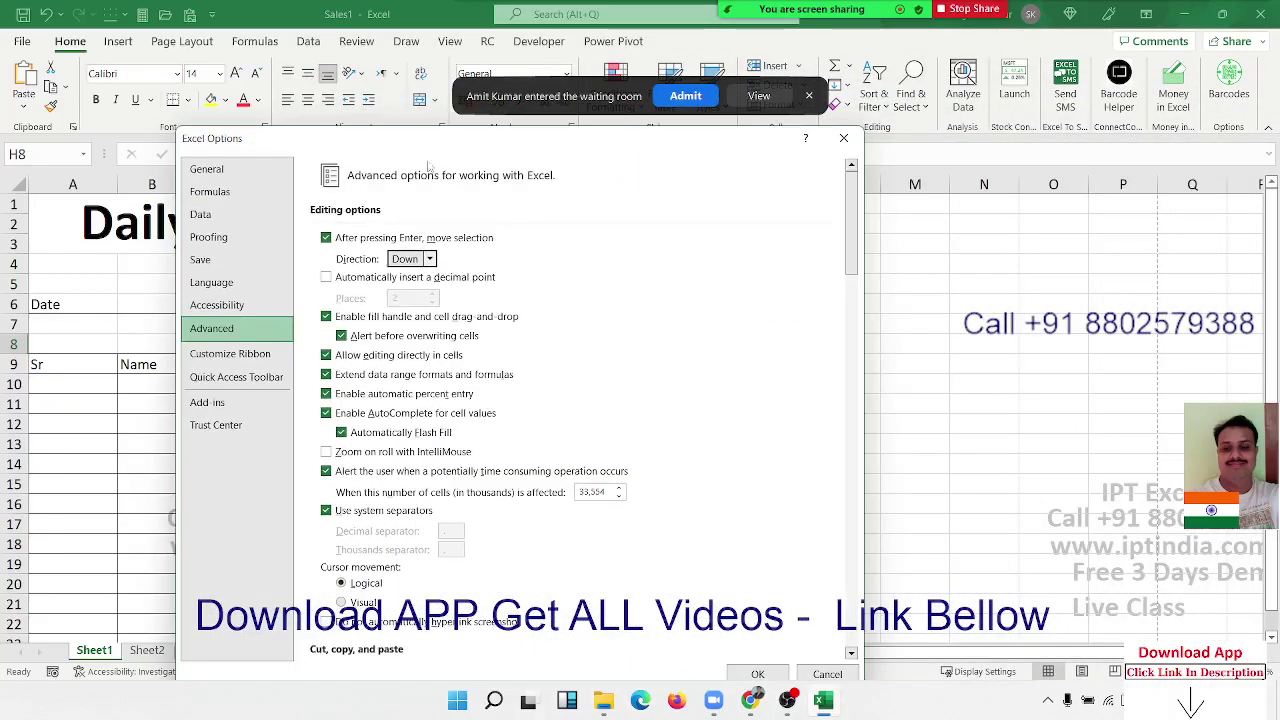
{"action": "scroll", "coordinate": [379, 320], "scroll_direction": "down", "scroll_amount": 2}
{"action": "scroll", "coordinate": [379, 320], "scroll_direction": "down", "scroll_amount": 6}
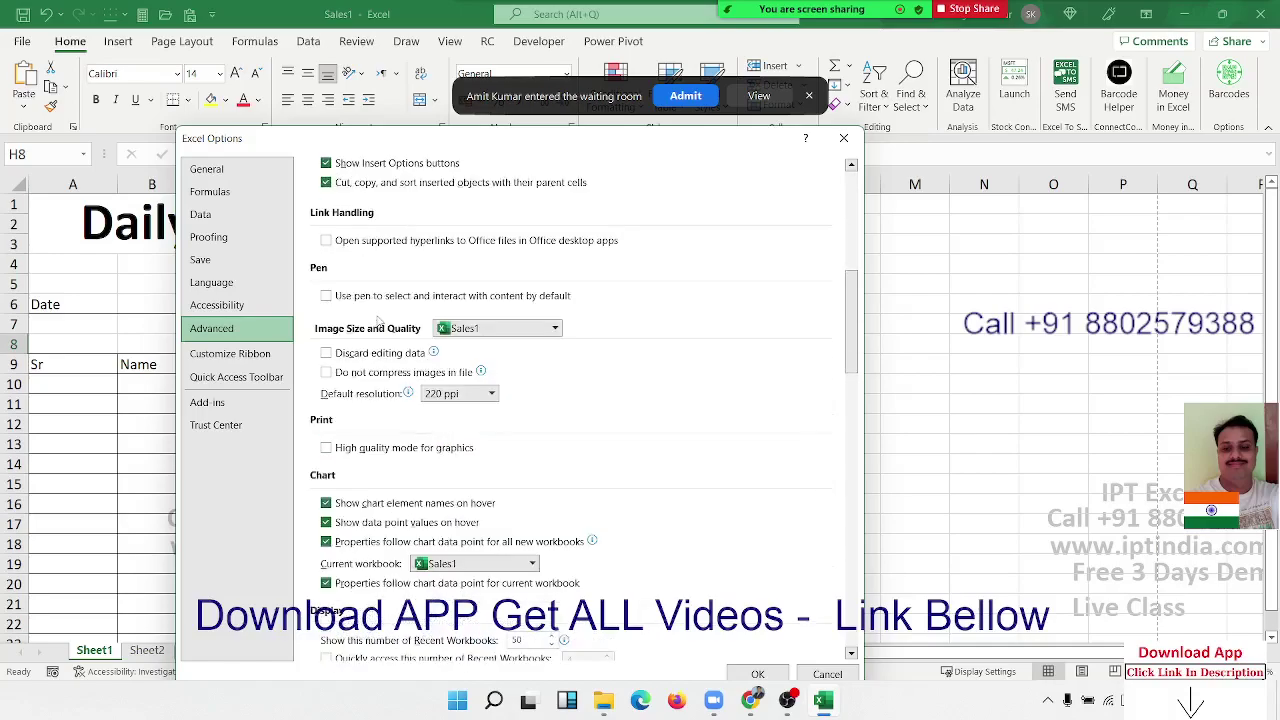
{"action": "scroll", "coordinate": [379, 320], "scroll_direction": "down", "scroll_amount": 6}
{"action": "scroll", "coordinate": [379, 320], "scroll_direction": "down", "scroll_amount": 4}
{"action": "scroll", "coordinate": [379, 320], "scroll_direction": "down", "scroll_amount": 6}
{"action": "scroll", "coordinate": [379, 320], "scroll_direction": "down", "scroll_amount": 4}
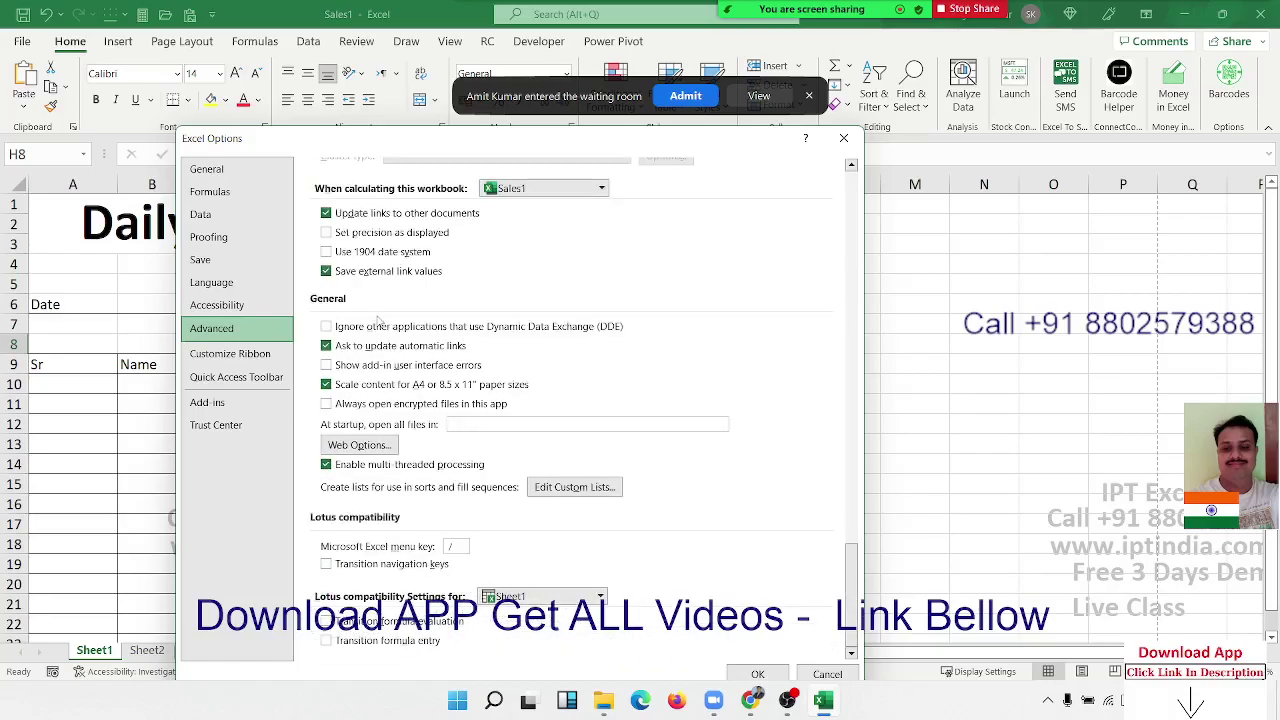
{"action": "left_click", "coordinate": [552, 488]}
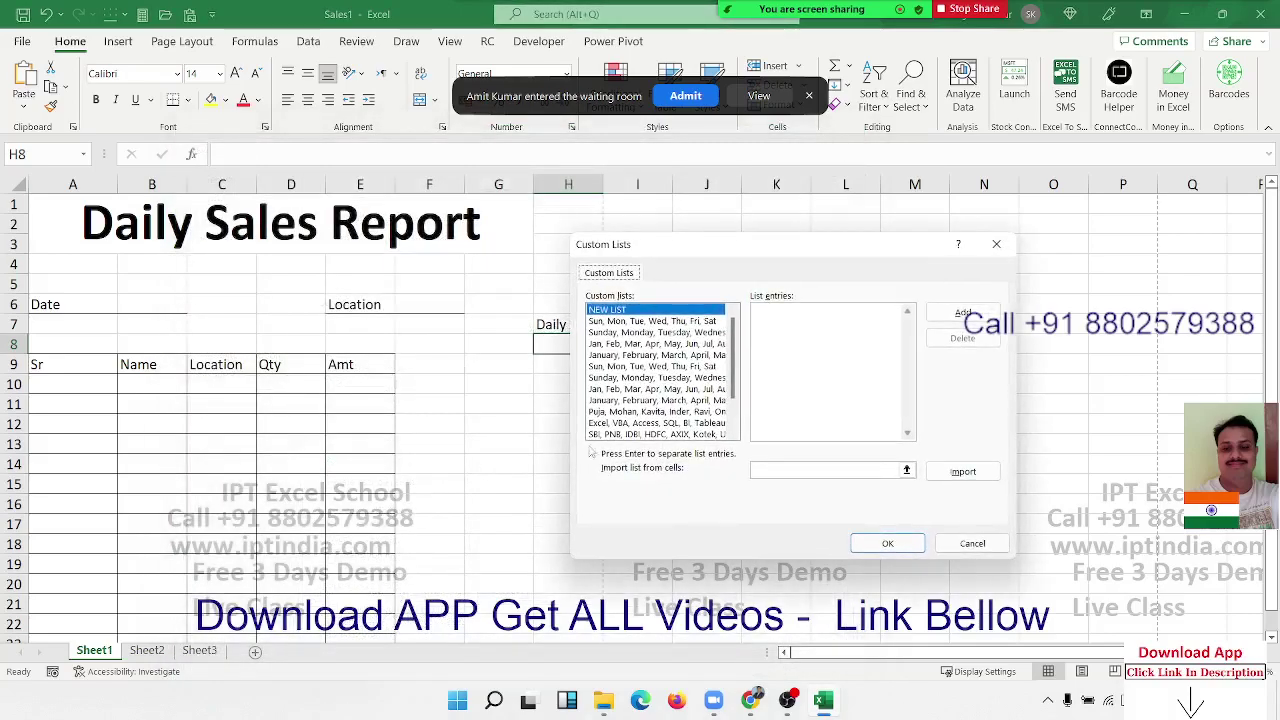
{"action": "left_click", "coordinate": [996, 244]}
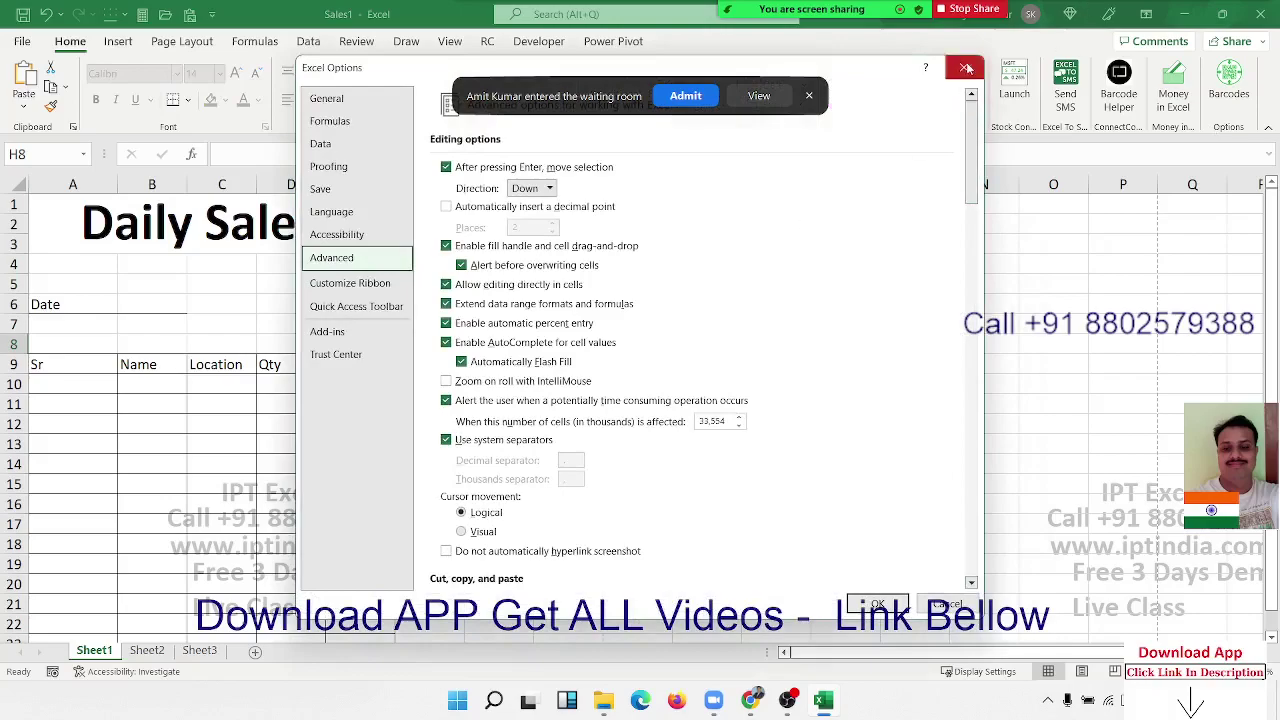
{"action": "left_click", "coordinate": [963, 67]}
{"action": "left_click", "coordinate": [735, 267]}
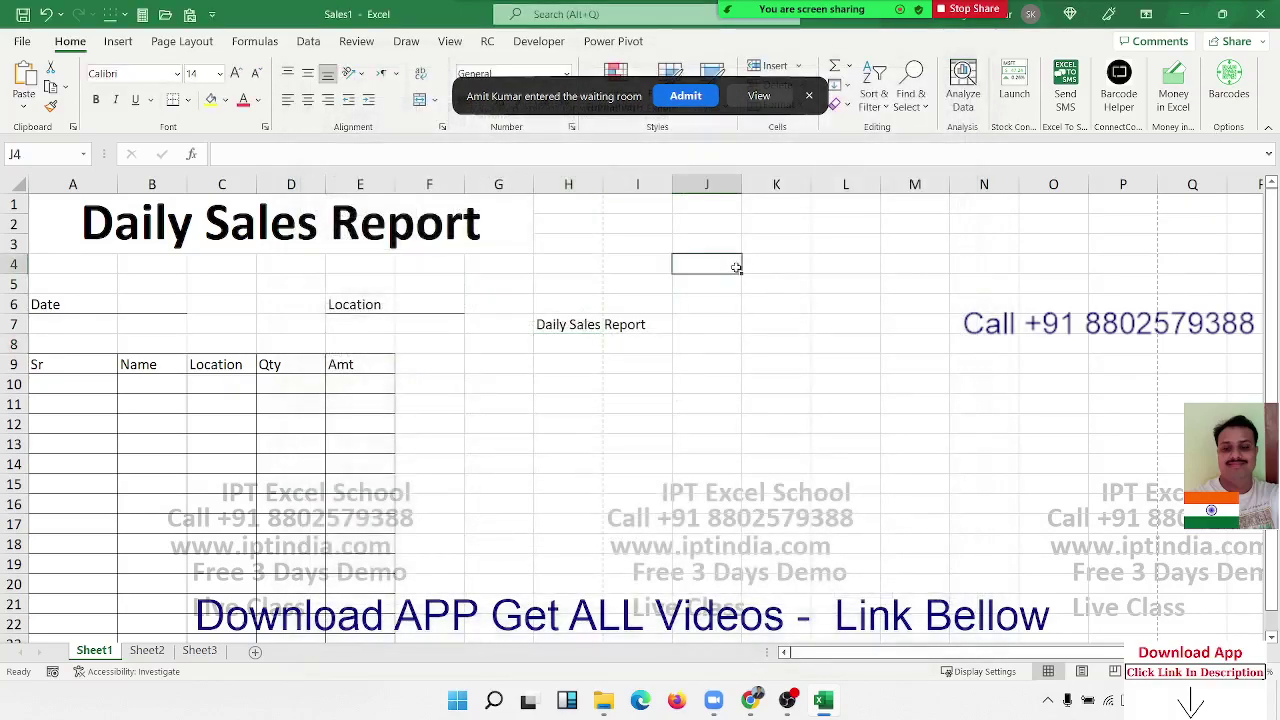
Enter Puja in J4 and fill down to J14 with the custom name list, then reopen Excel Options
{"action": "type", "text": "Puja"}
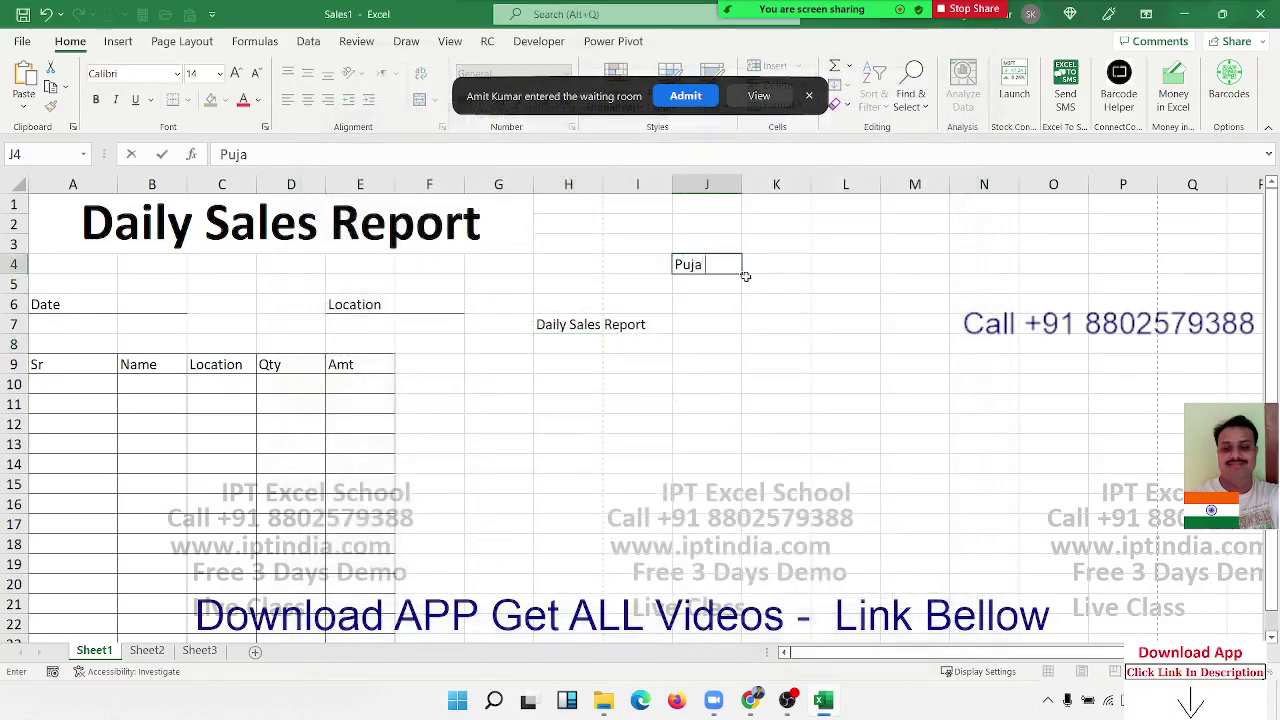
{"action": "left_click", "coordinate": [707, 282]}
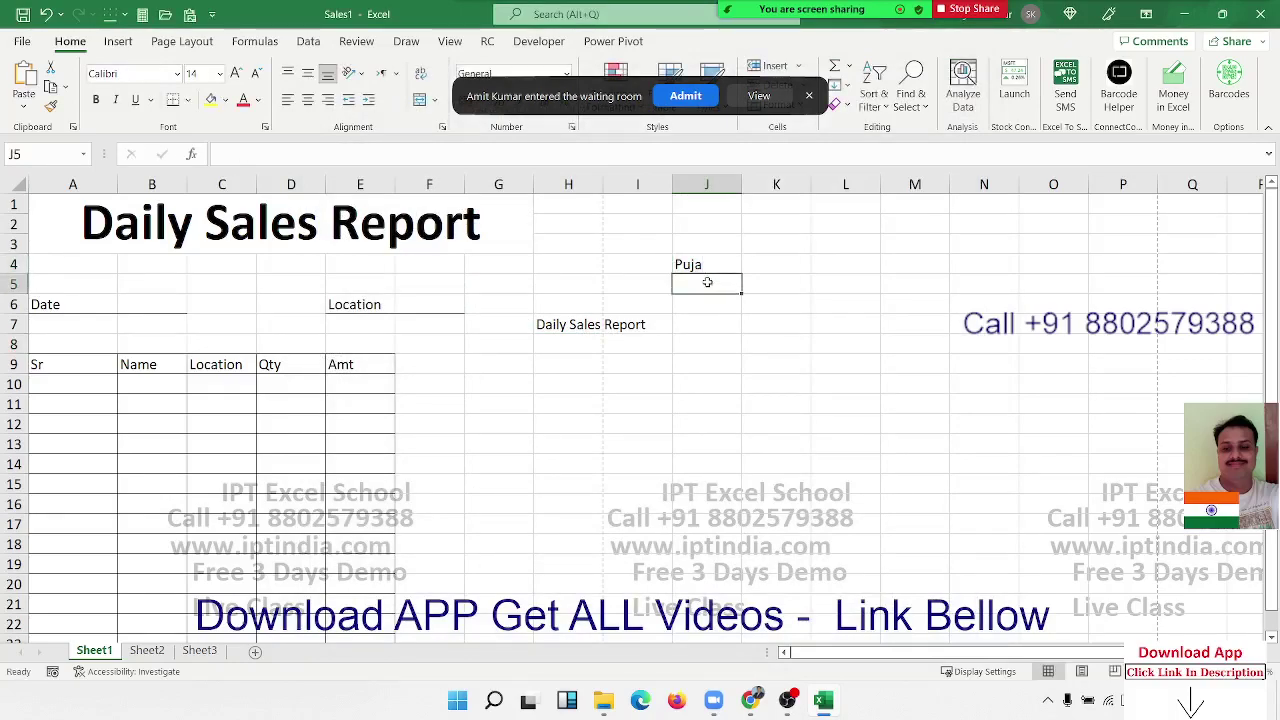
{"action": "left_click", "coordinate": [720, 267]}
{"action": "left_click_drag", "start_coordinate": [740, 276], "coordinate": [746, 470]}
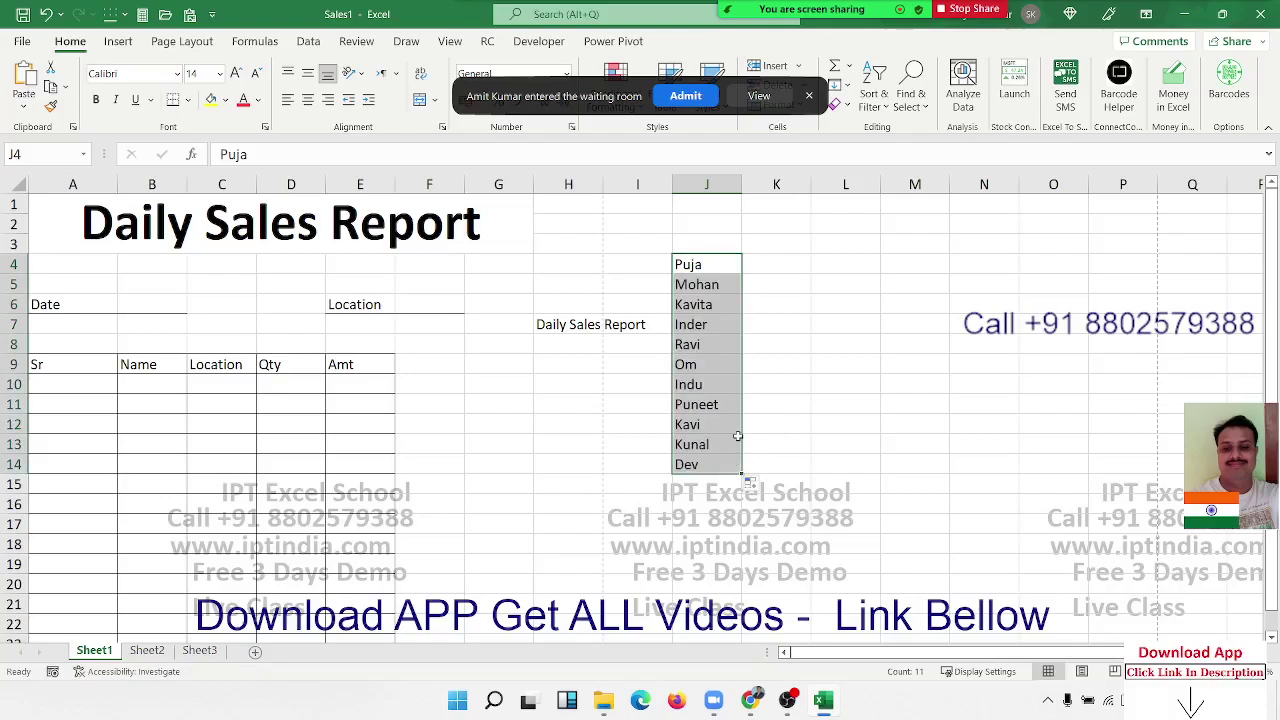
{"action": "left_click", "coordinate": [21, 41]}
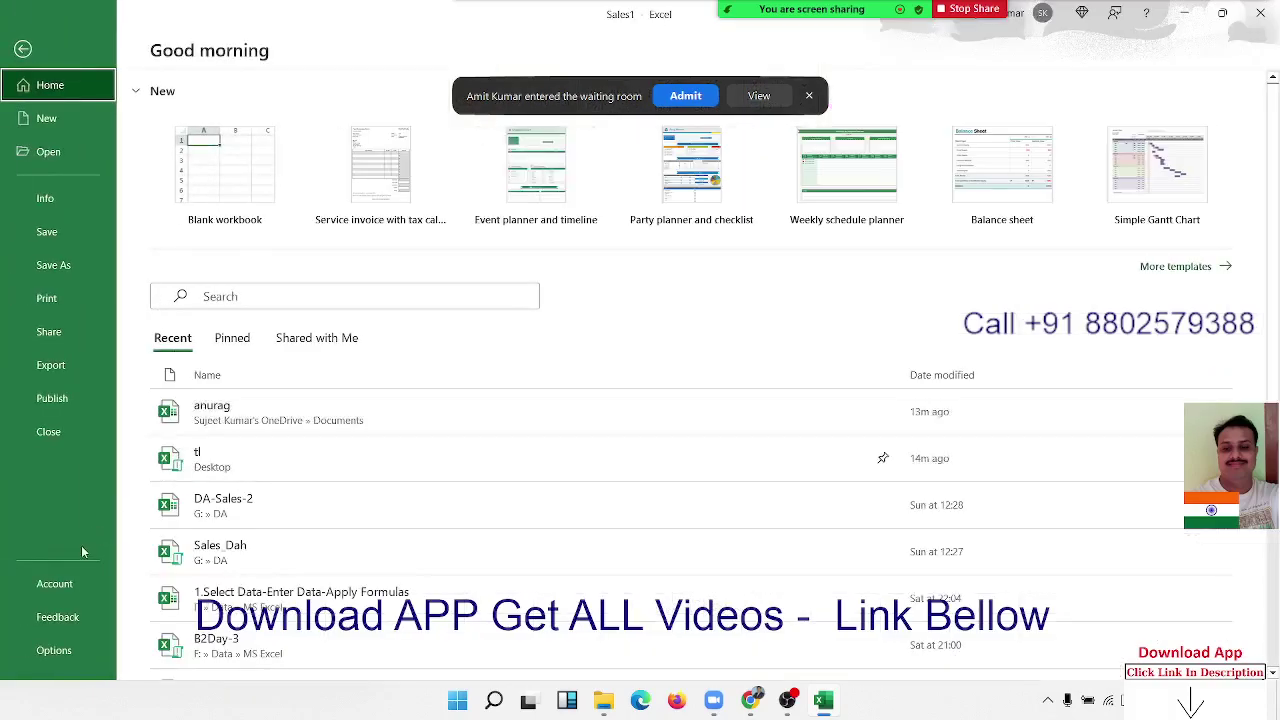
{"action": "left_click", "coordinate": [68, 650]}
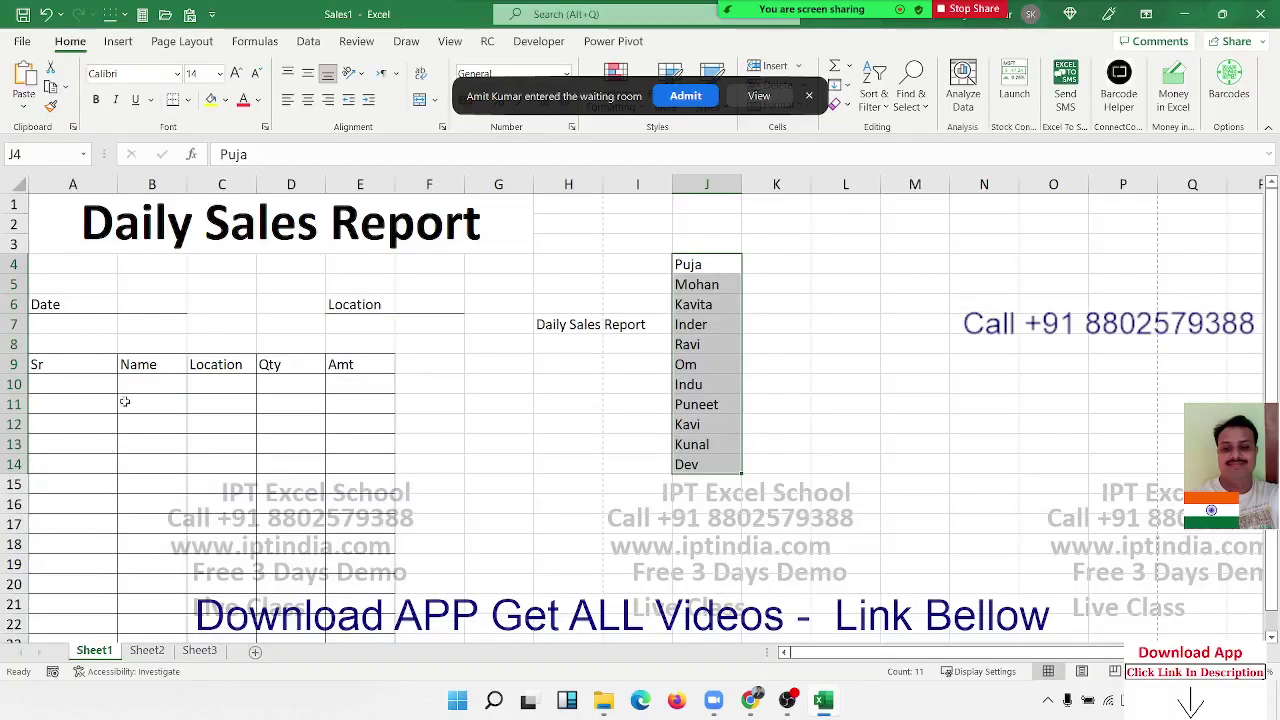
From Advanced, open Edit Custom Lists, inspect the Excel and Puja name lists, and cancel
{"action": "left_click", "coordinate": [331, 257]}
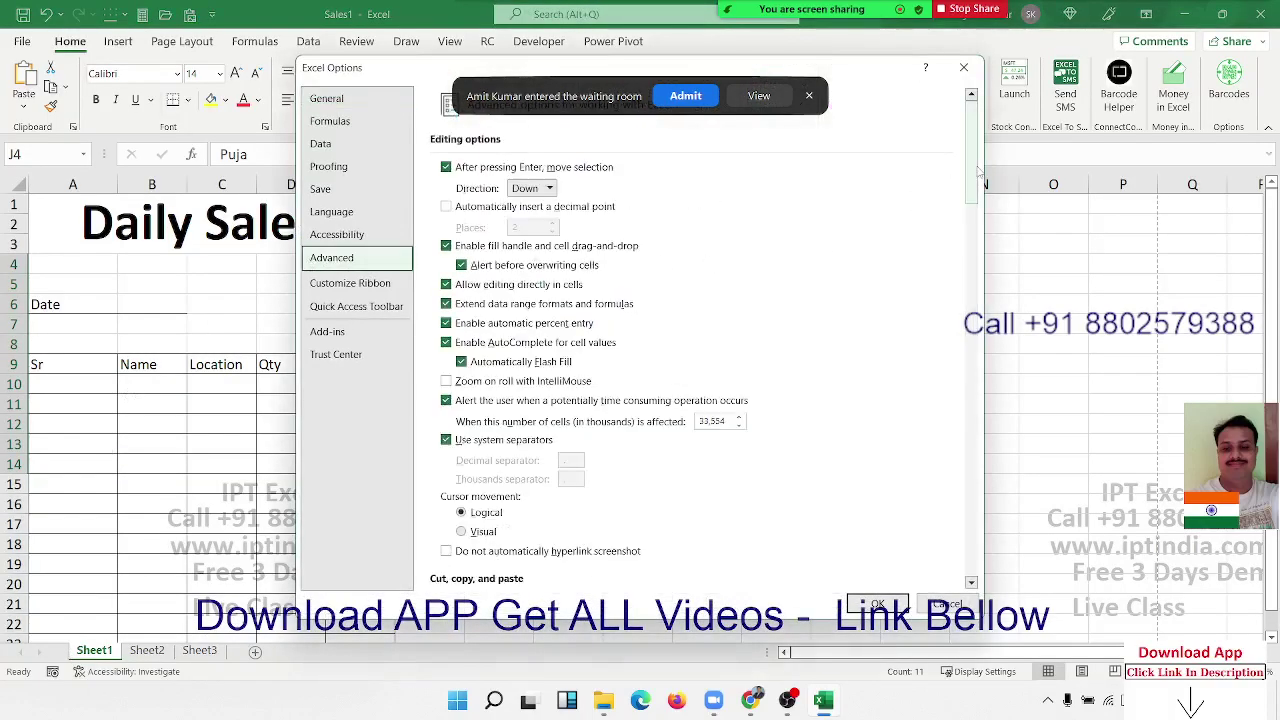
{"action": "left_click_drag", "start_coordinate": [978, 172], "coordinate": [978, 545]}
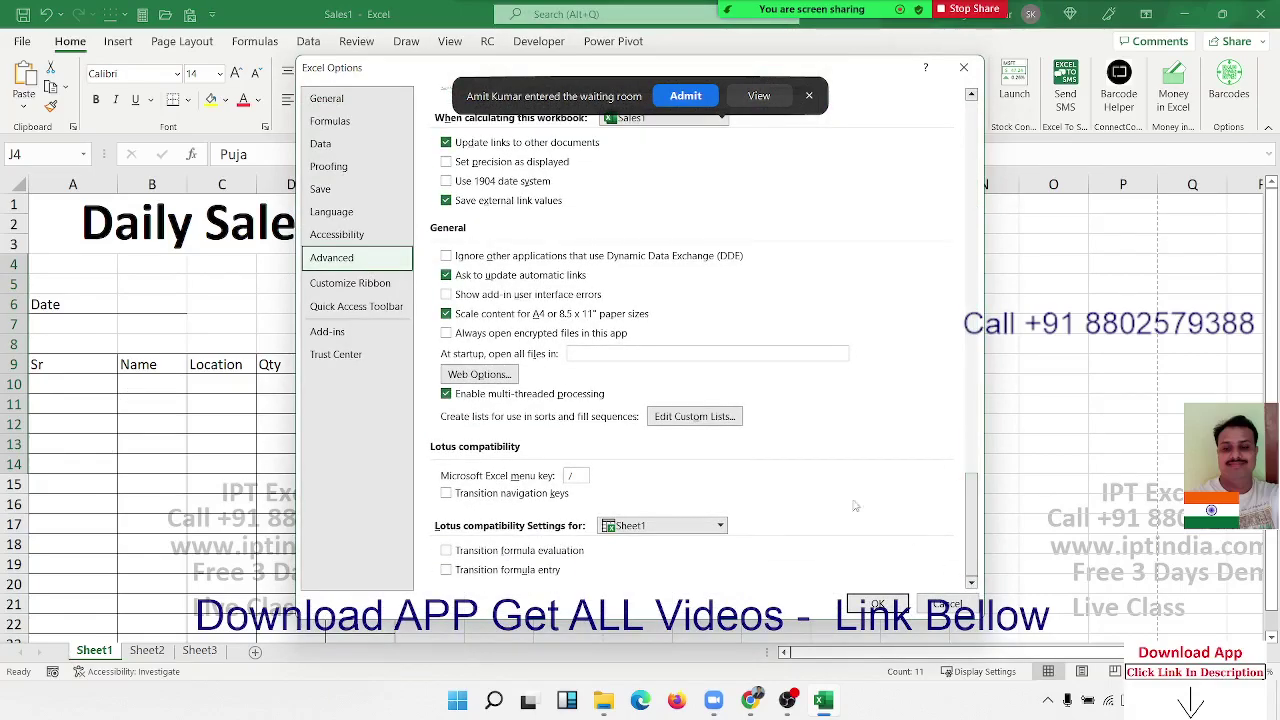
{"action": "left_click", "coordinate": [710, 416]}
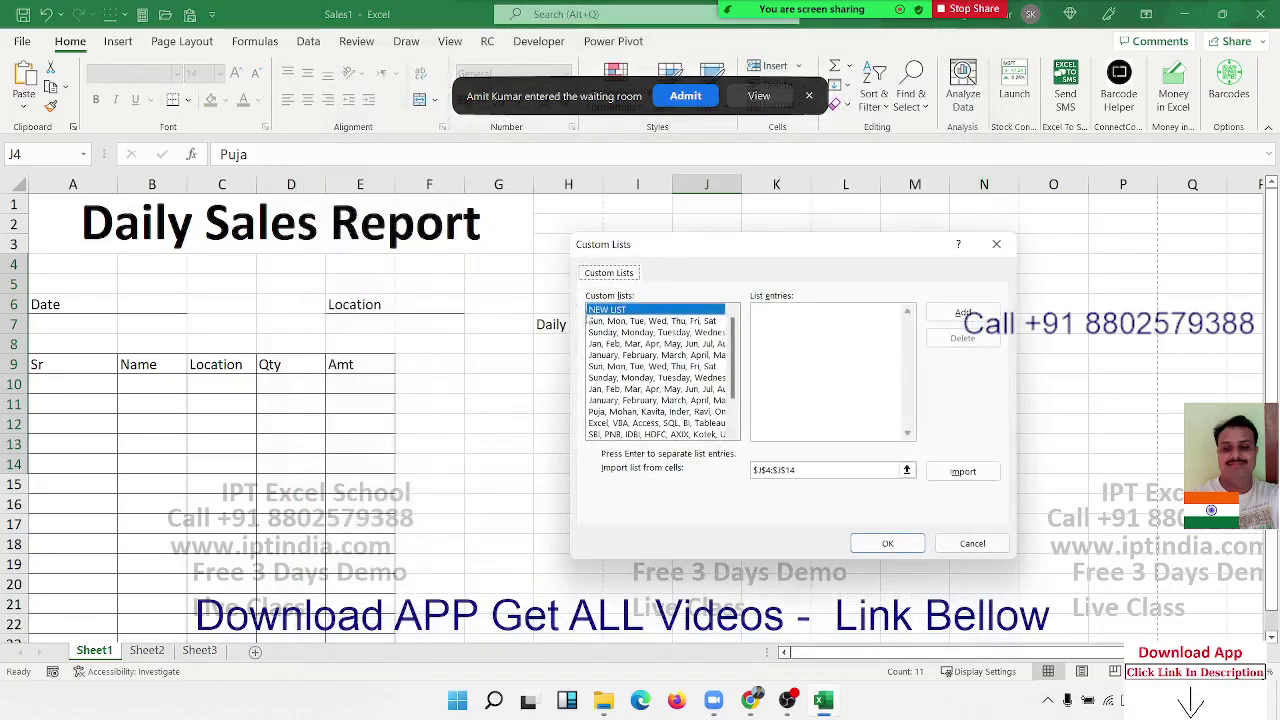
{"action": "left_click", "coordinate": [841, 230]}
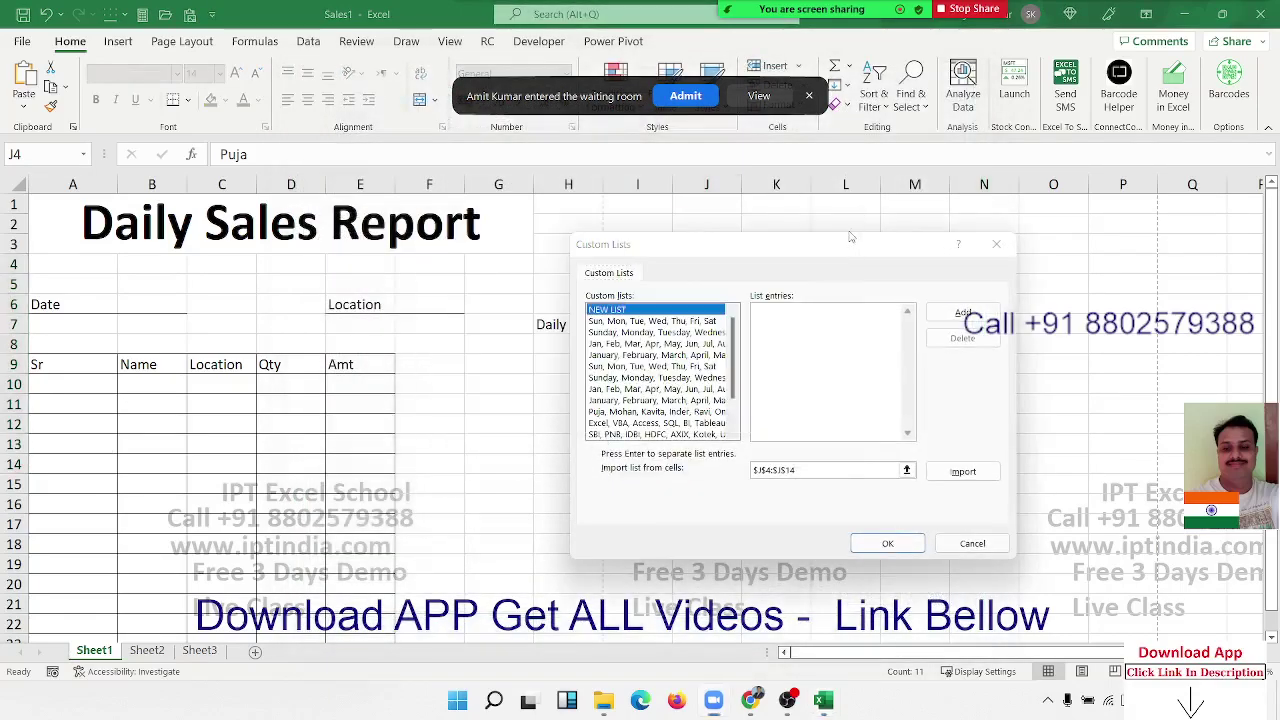
{"action": "left_click", "coordinate": [630, 426]}
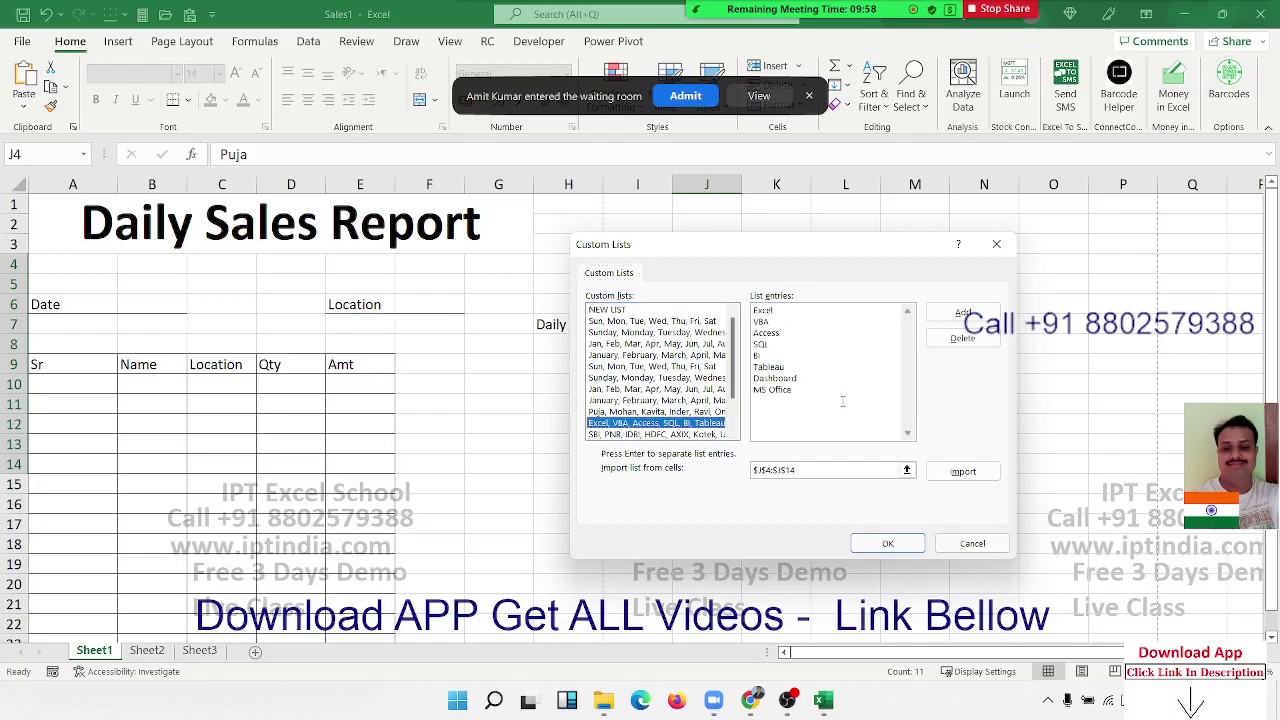
{"action": "left_click_drag", "start_coordinate": [840, 401], "coordinate": [754, 285]}
{"action": "left_click_drag", "start_coordinate": [844, 400], "coordinate": [733, 283]}
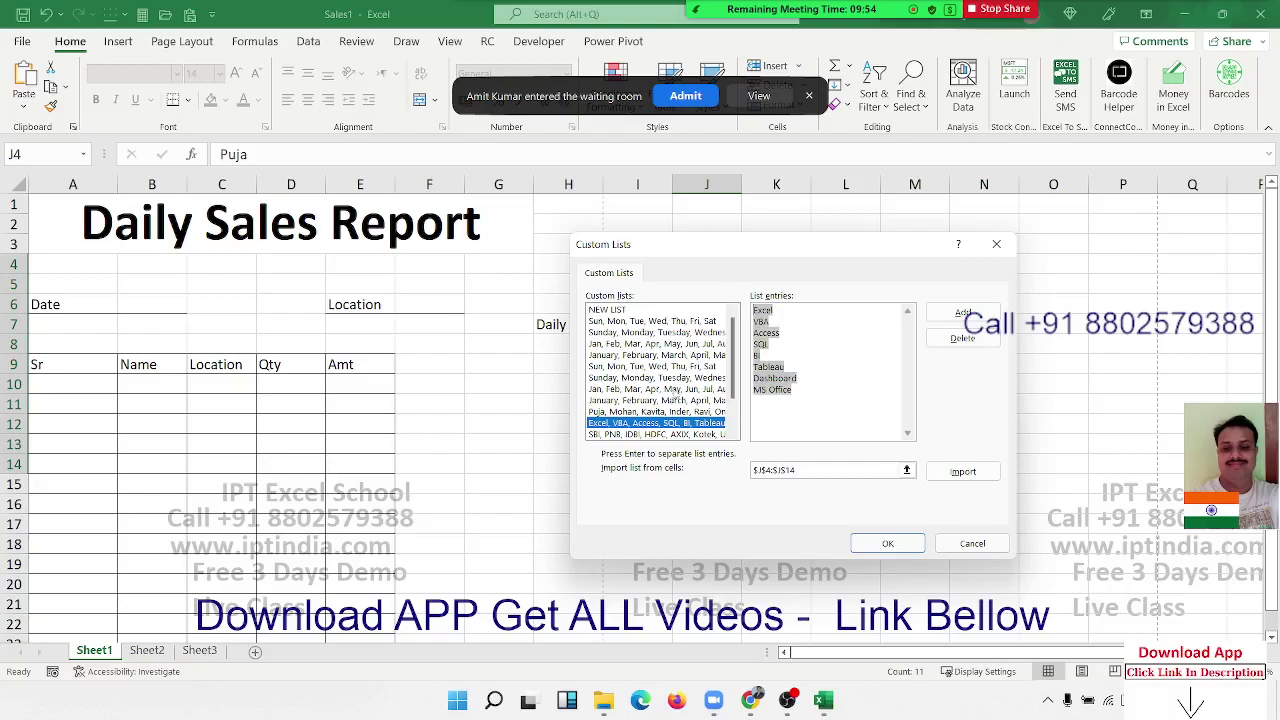
{"action": "left_click", "coordinate": [656, 411]}
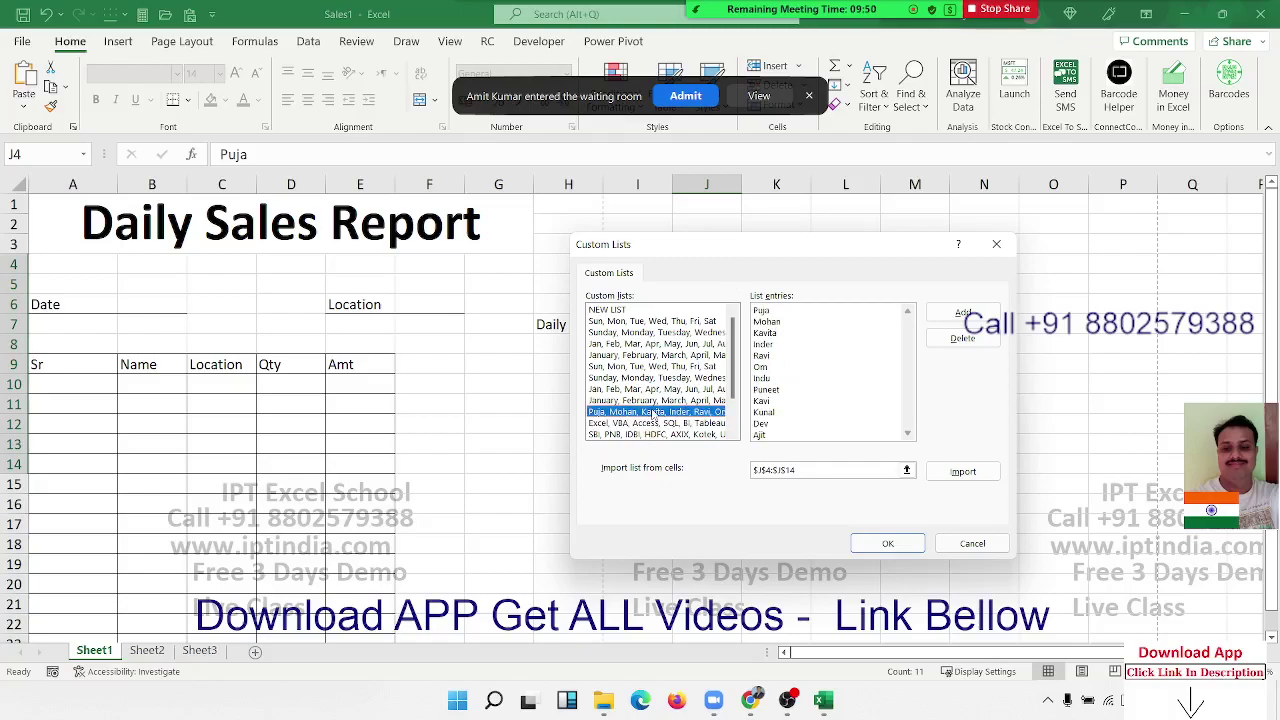
{"action": "left_click", "coordinate": [962, 541]}
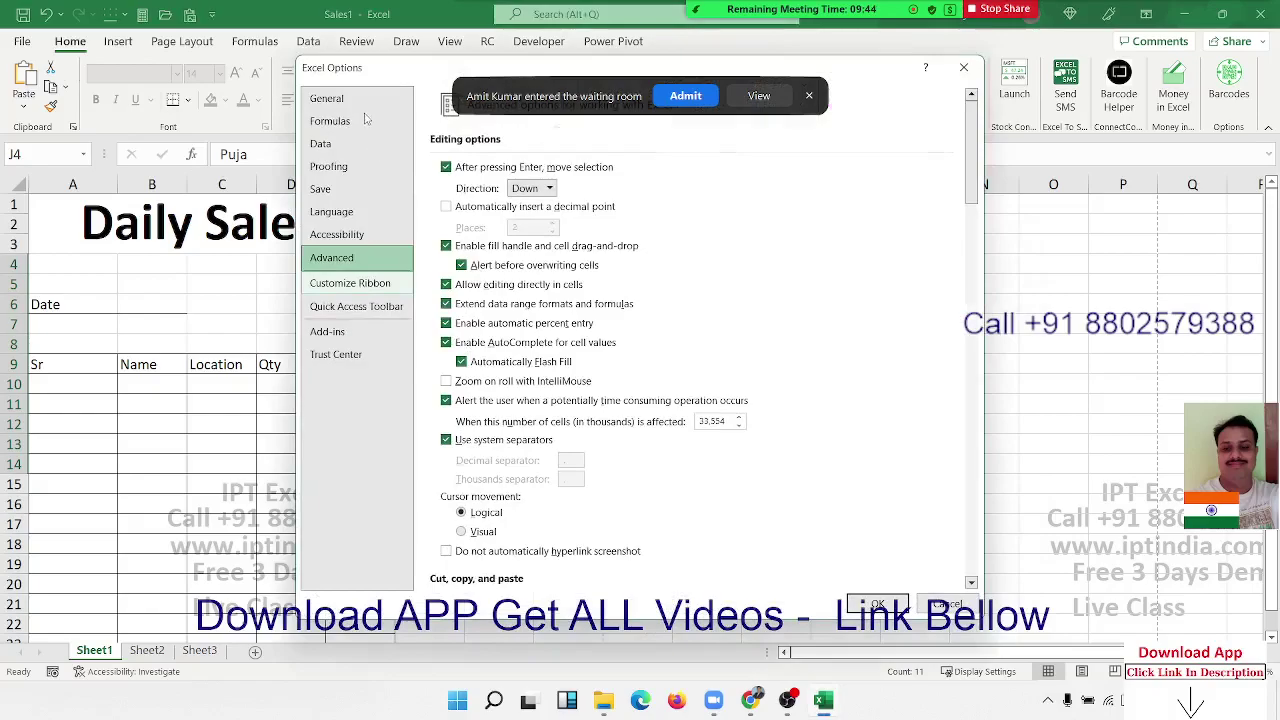
In Customize the Ribbon, collapse the Home tab and select the New Tab (Custom) entry
{"action": "left_click_drag", "start_coordinate": [369, 72], "coordinate": [249, 247]}
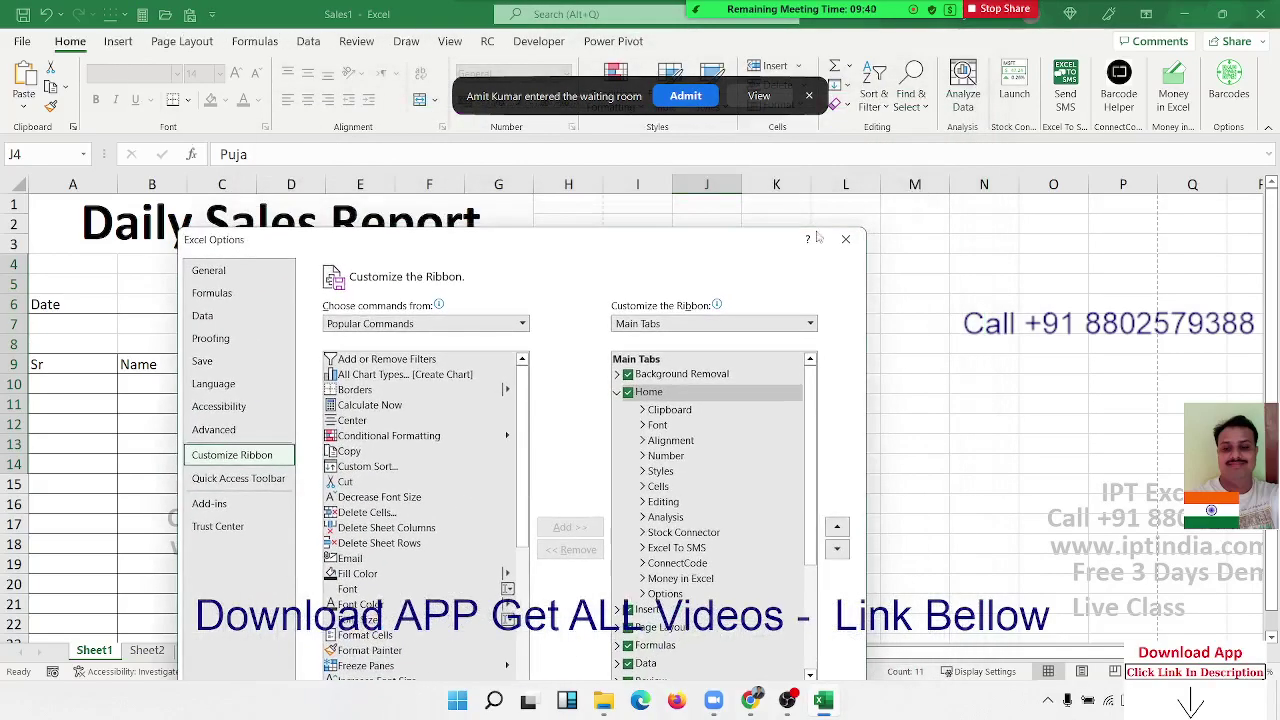
{"action": "left_click", "coordinate": [617, 392]}
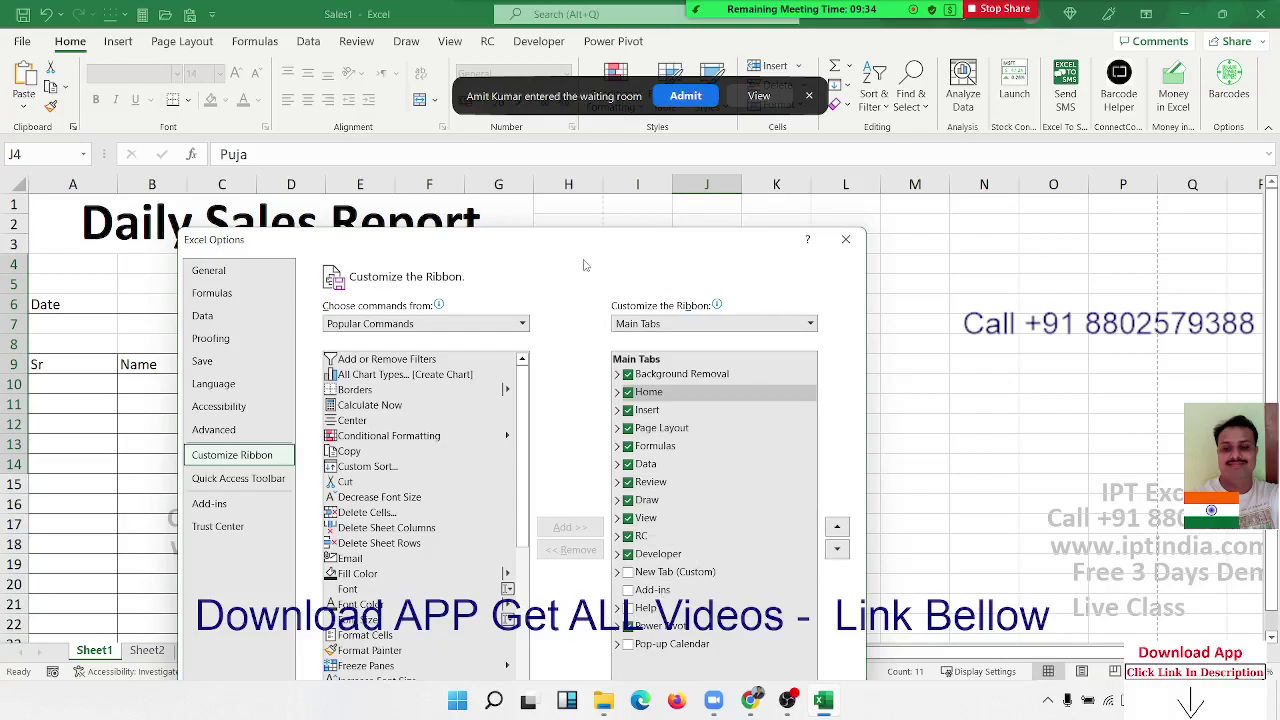
{"action": "left_click_drag", "start_coordinate": [501, 237], "coordinate": [483, 139]}
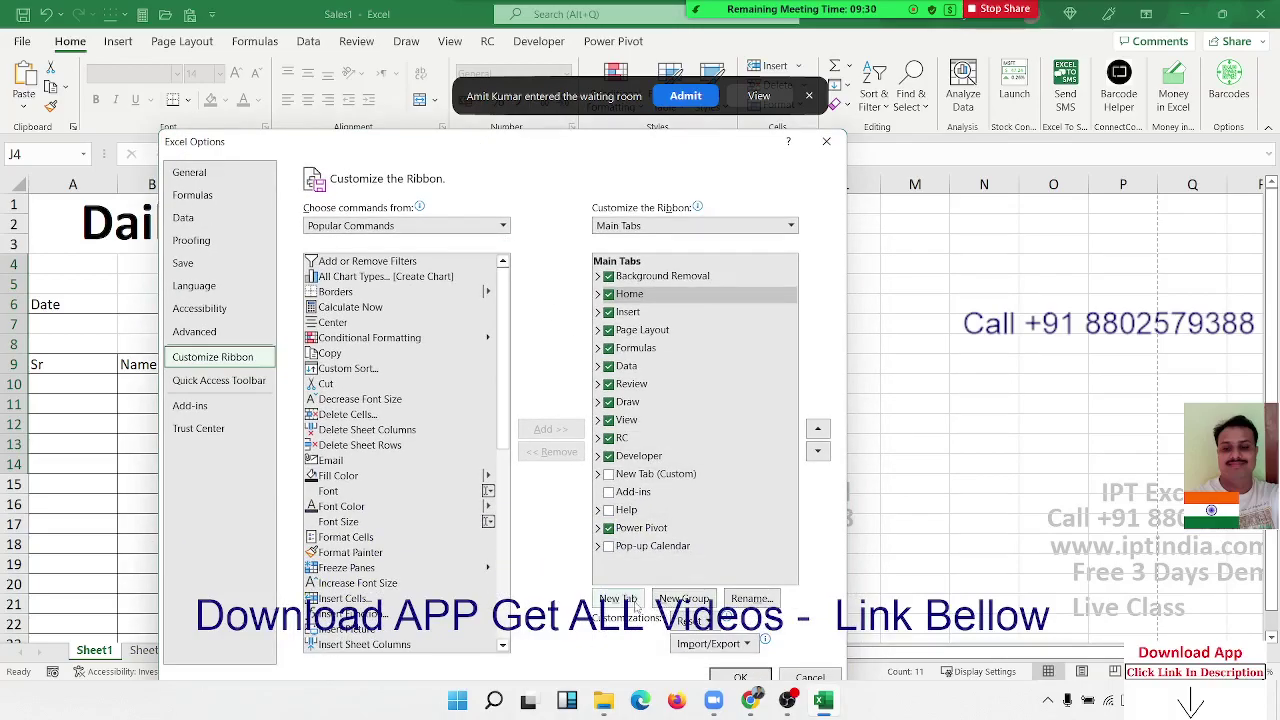
{"action": "left_click", "coordinate": [668, 476]}
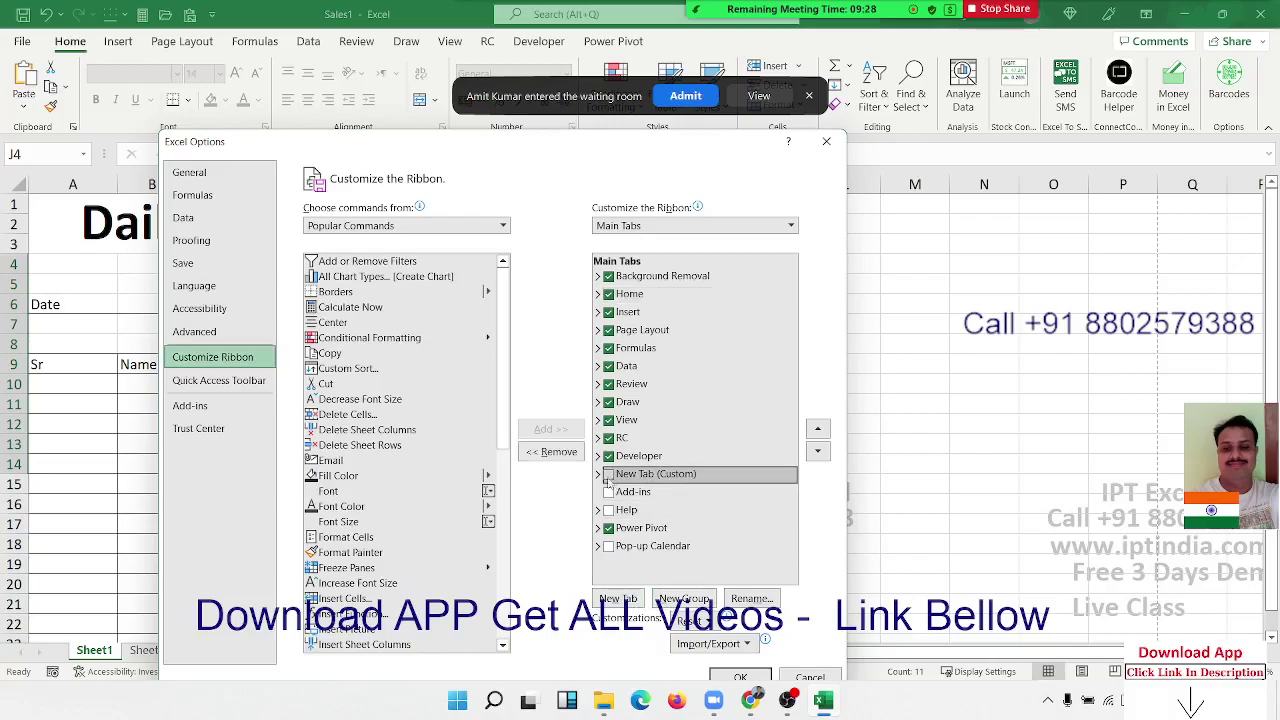
{"action": "scroll", "coordinate": [408, 334], "scroll_direction": "down", "scroll_amount": 5}
{"action": "scroll", "coordinate": [408, 300], "scroll_direction": "down", "scroll_amount": 4}
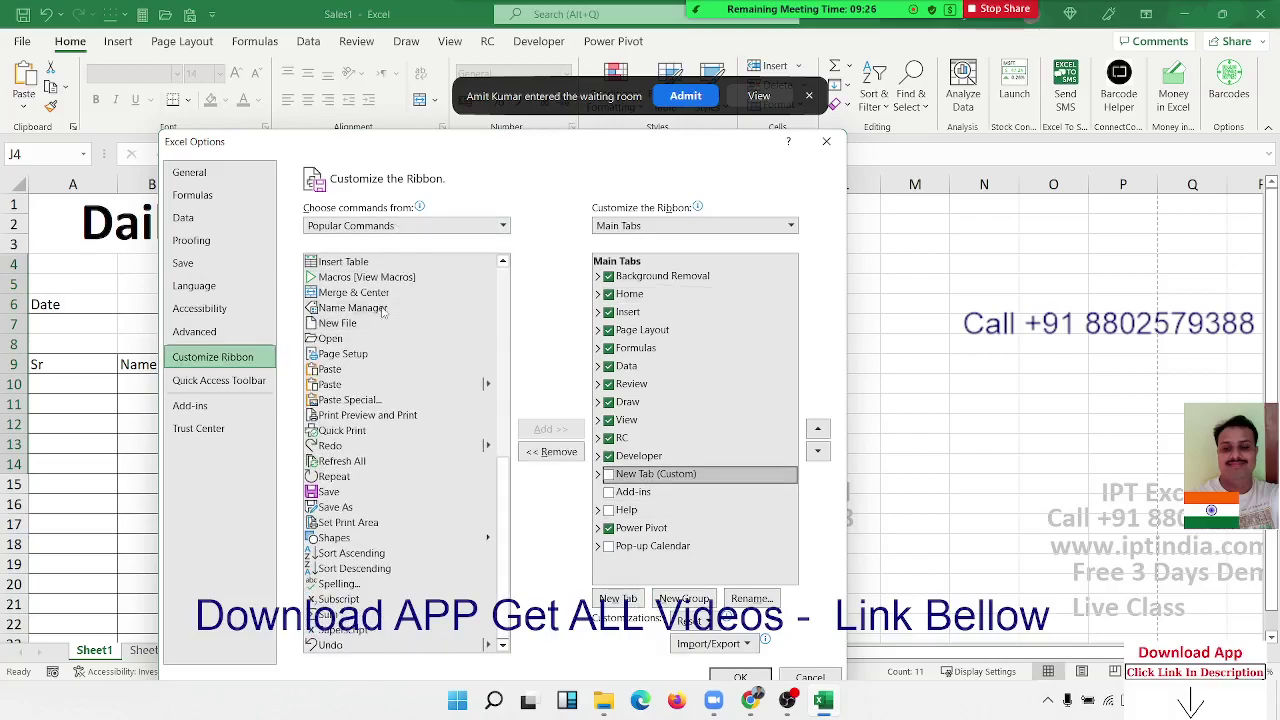
Set 'Choose commands from' to Macros, then to Commands Not in the Ribbon
{"action": "left_click", "coordinate": [436, 228]}
{"action": "left_click", "coordinate": [420, 287]}
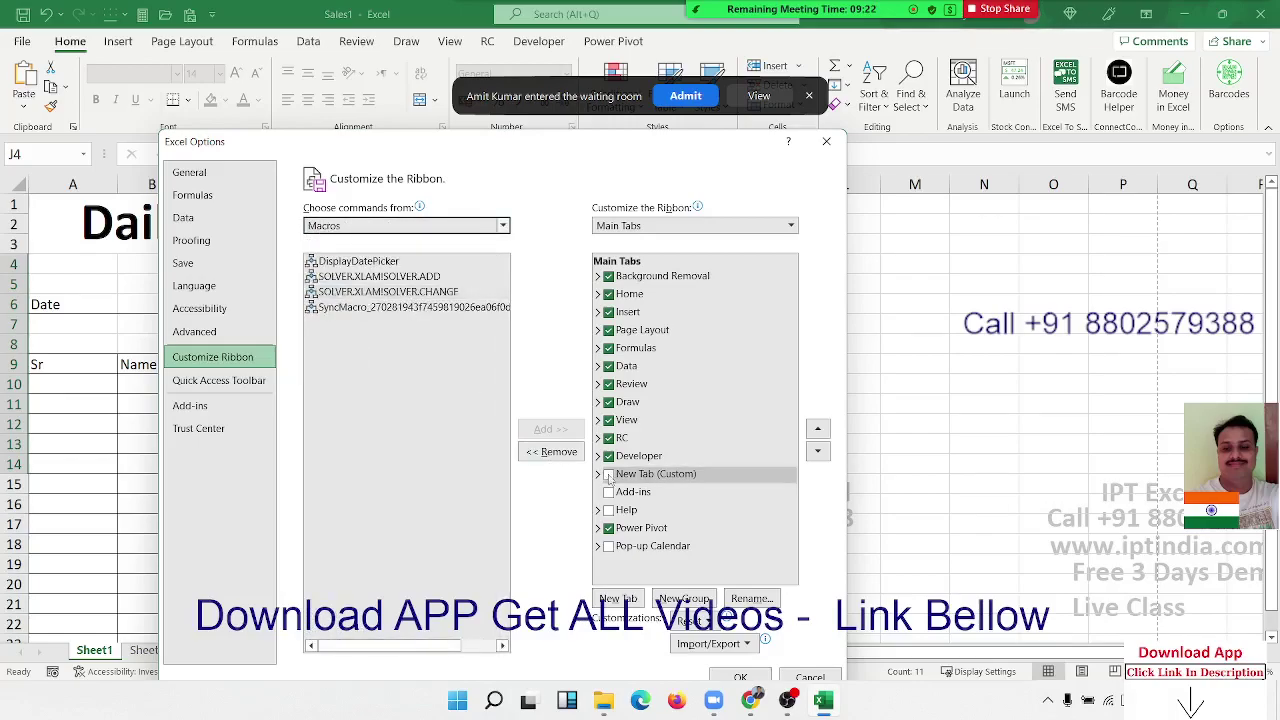
{"action": "left_click", "coordinate": [366, 228]}
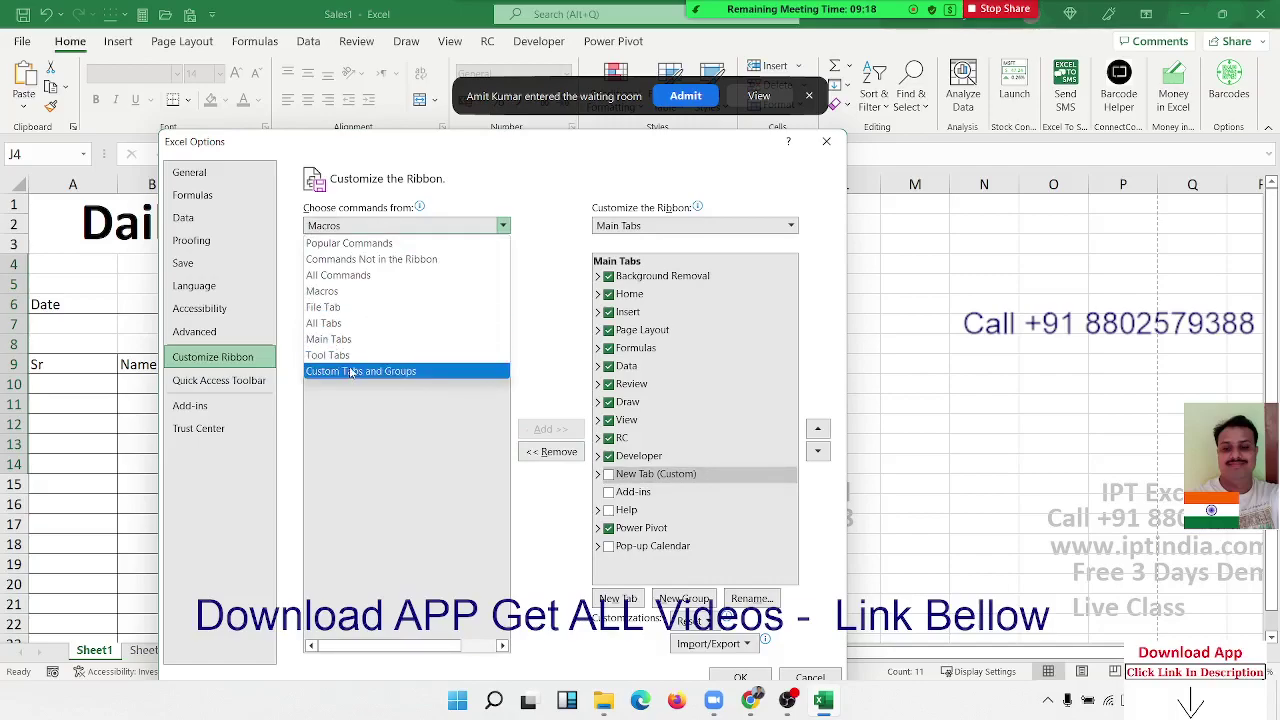
{"action": "left_click", "coordinate": [375, 261]}
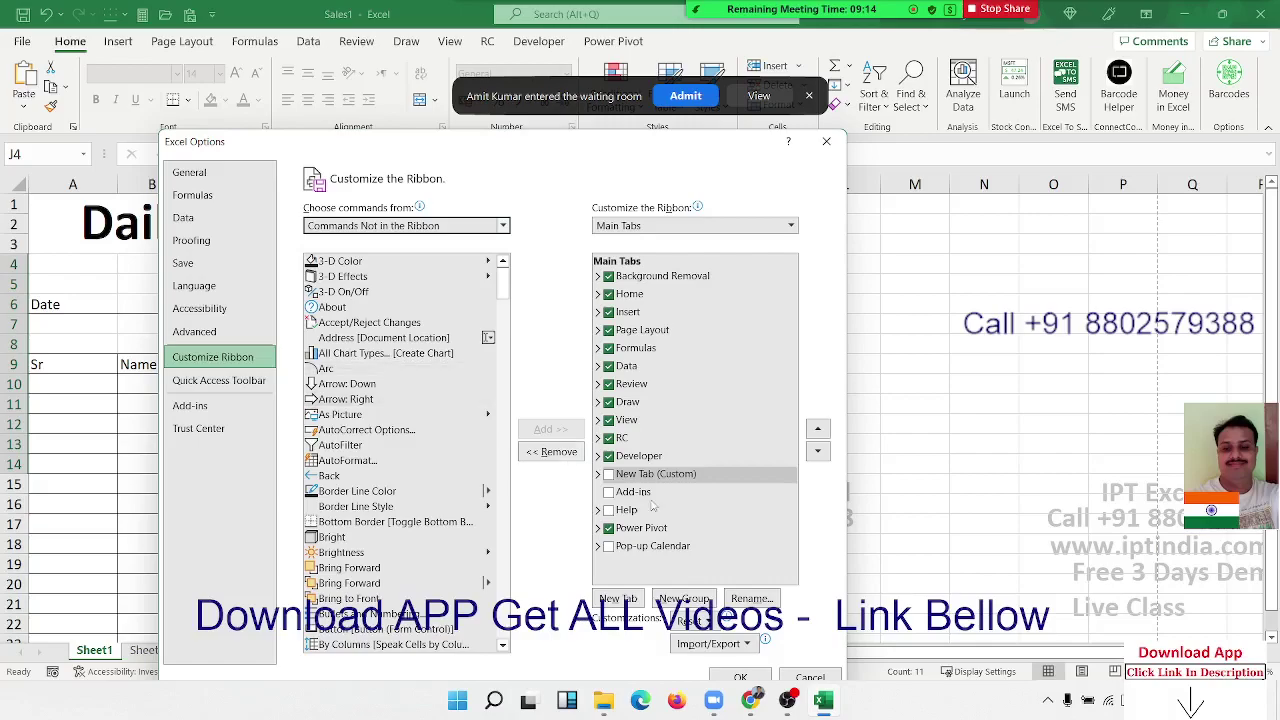
Inspect New Tab (Custom)'s two groups and their macros, then remove the tab from the ribbon
{"action": "double_click", "coordinate": [645, 474]}
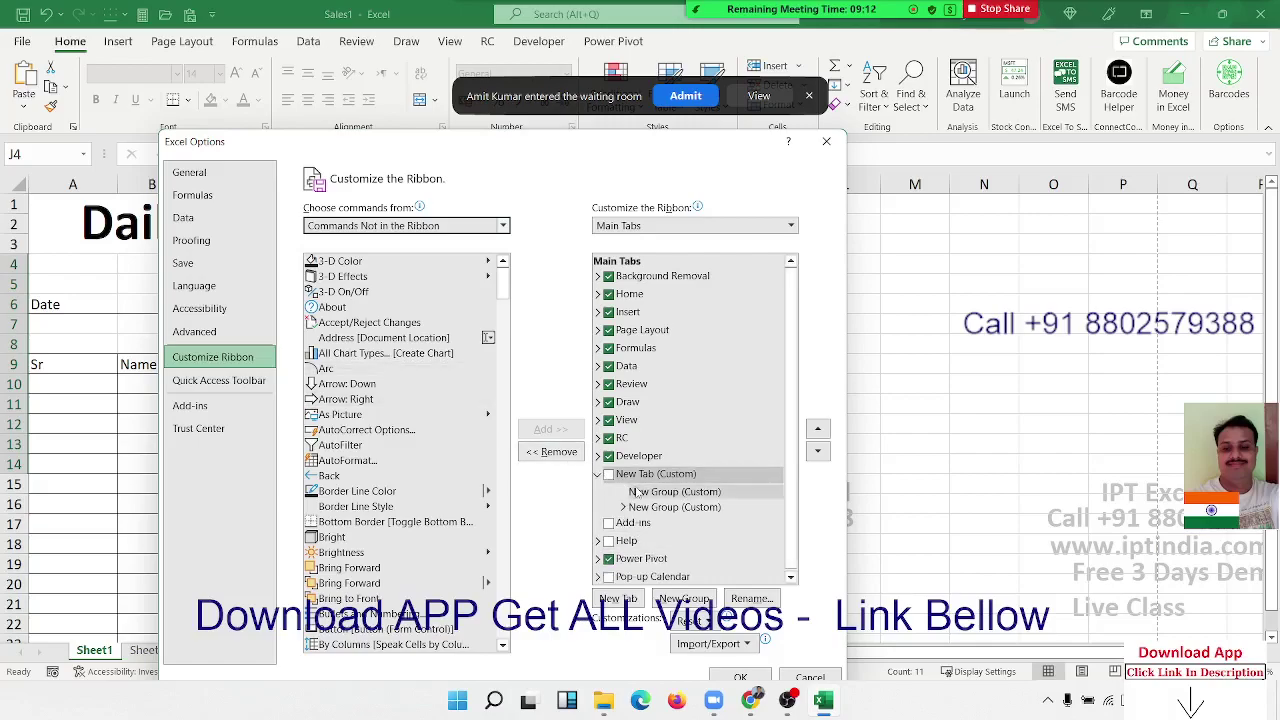
{"action": "left_click", "coordinate": [645, 507]}
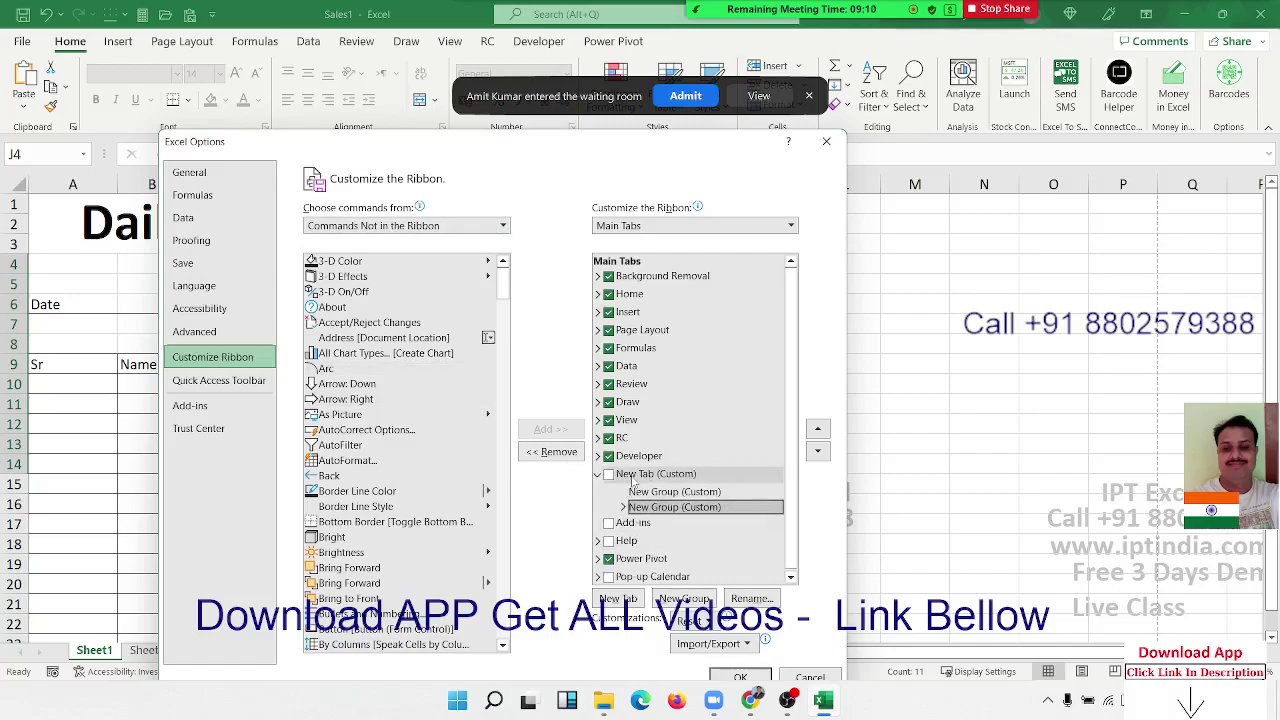
{"action": "left_click", "coordinate": [633, 476]}
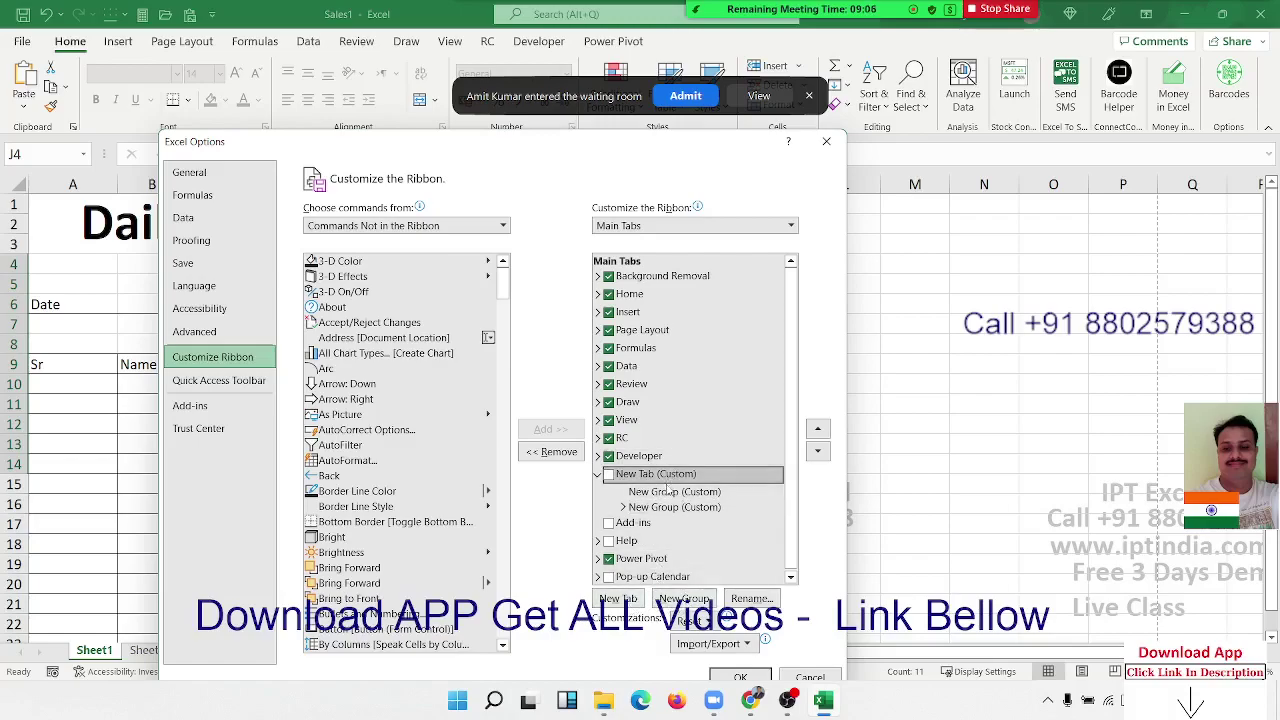
{"action": "left_click", "coordinate": [667, 490]}
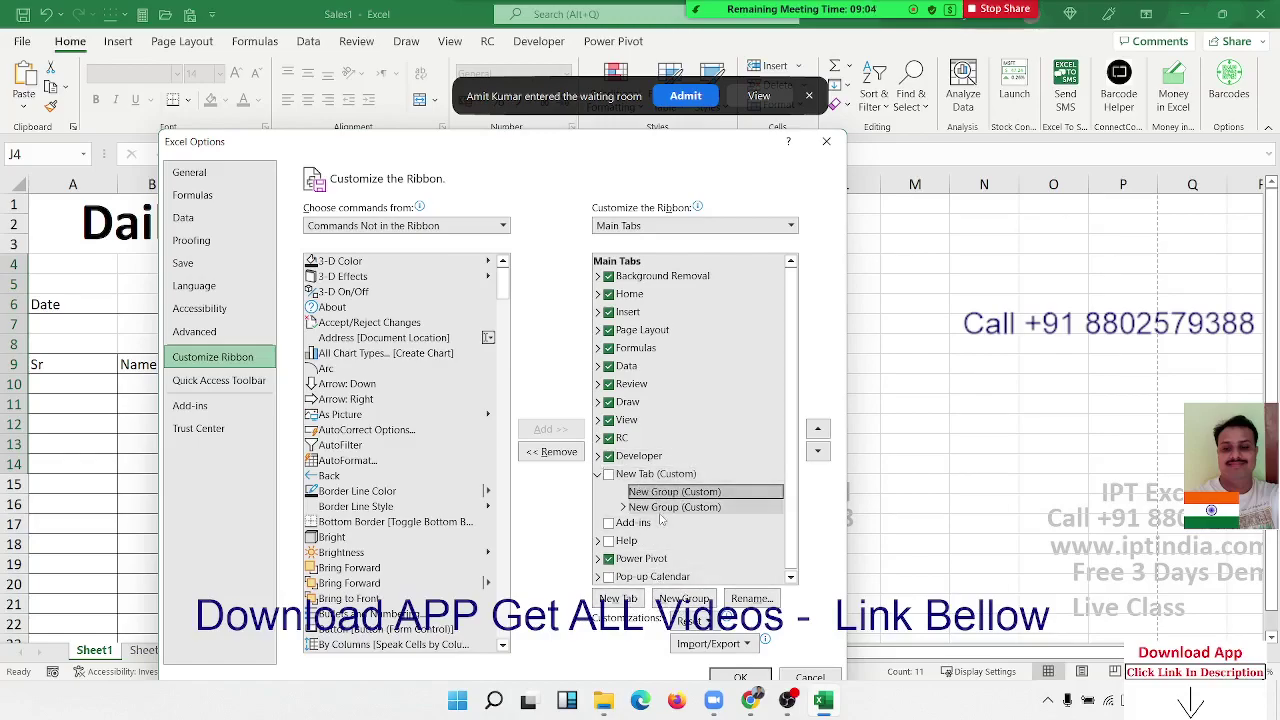
{"action": "left_click", "coordinate": [660, 509]}
{"action": "left_click", "coordinate": [622, 507]}
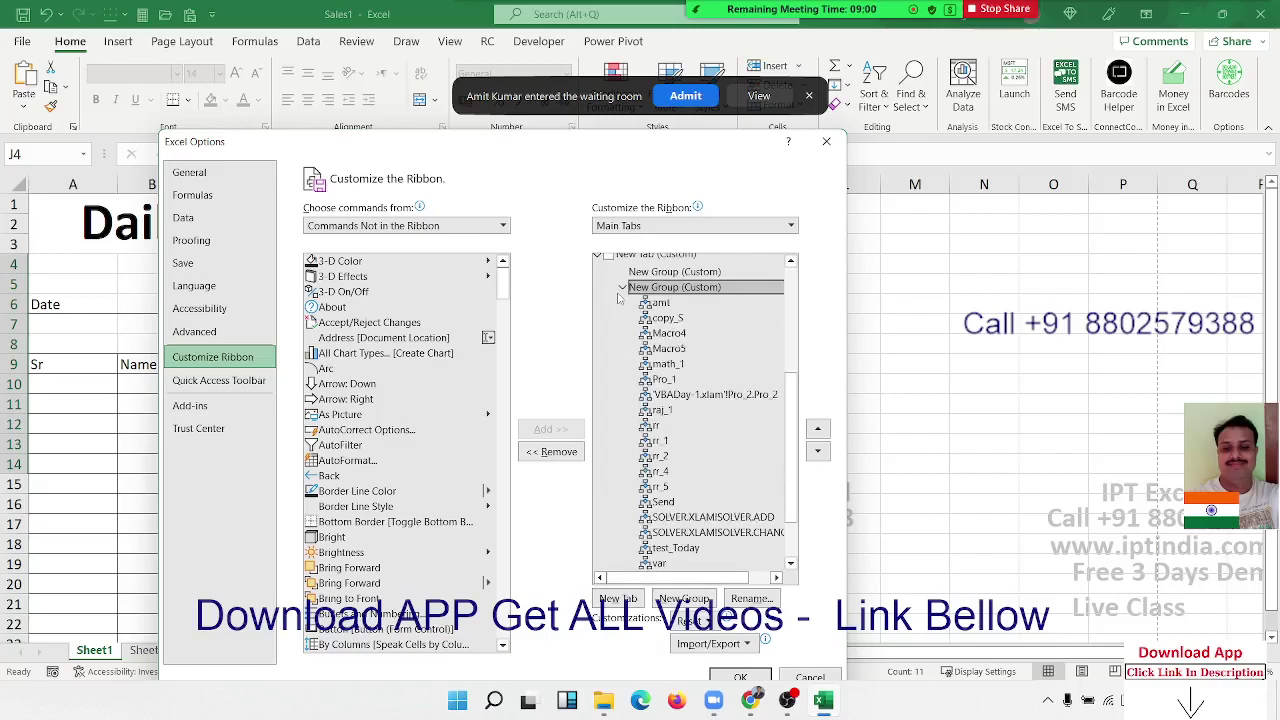
{"action": "left_click", "coordinate": [622, 288]}
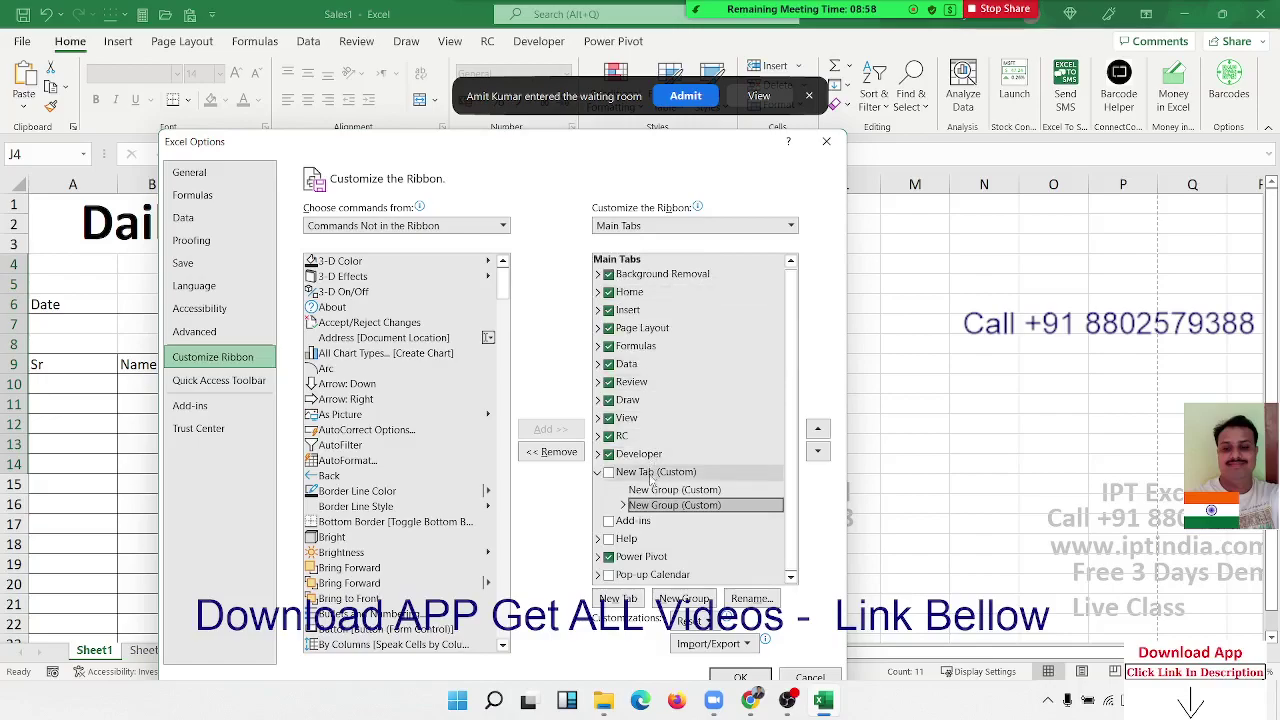
{"action": "left_click", "coordinate": [651, 473]}
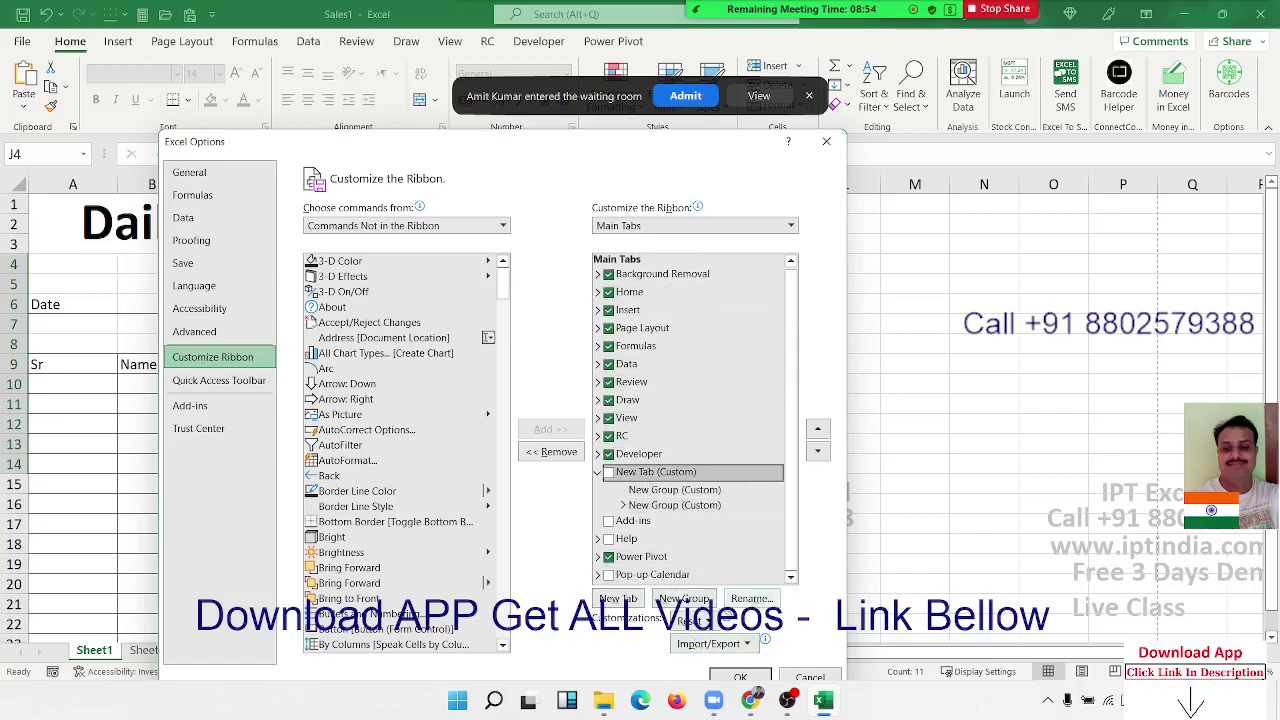
{"action": "left_click", "coordinate": [553, 455]}
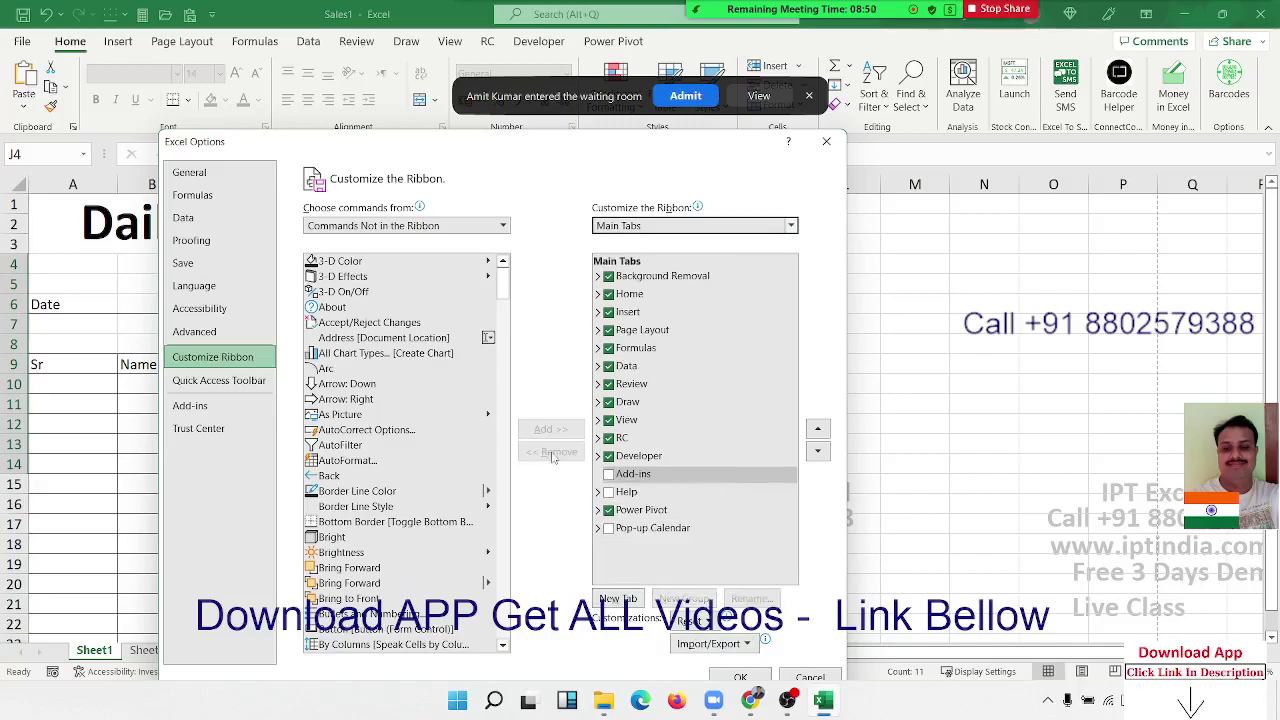
{"action": "mouse_move", "coordinate": [823, 701]}
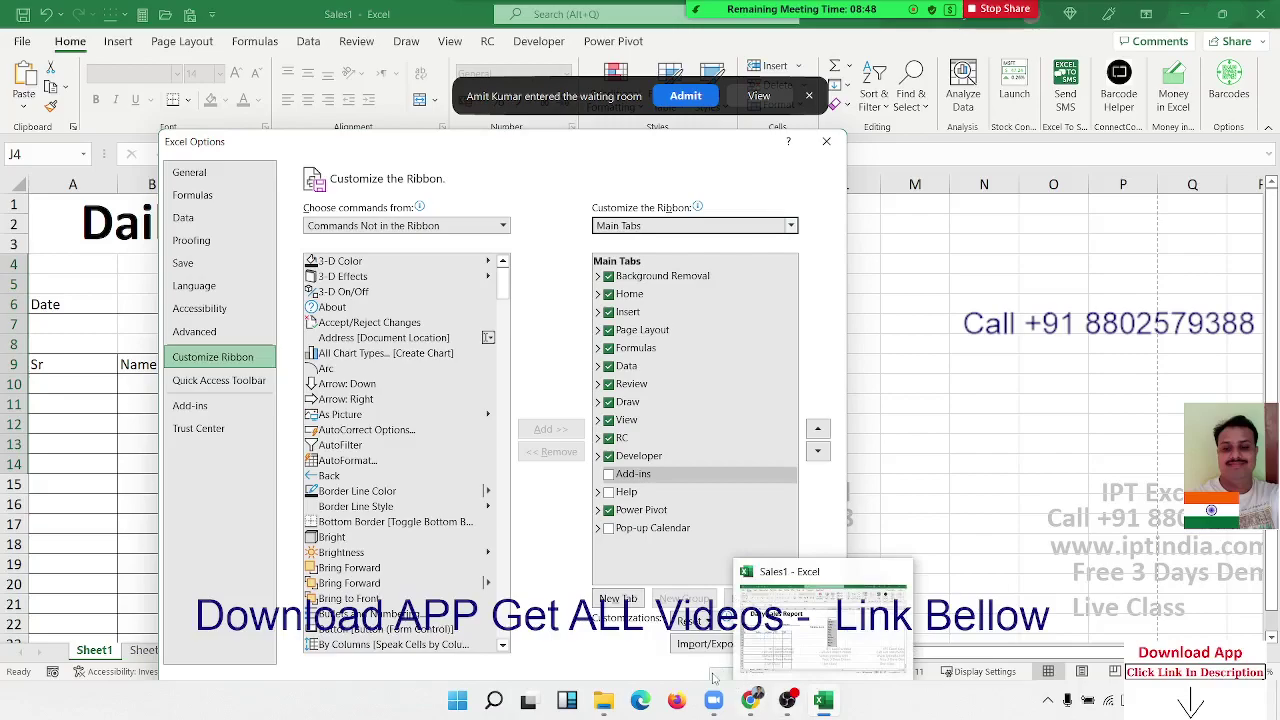
Apply the ribbon change with OK, select cell B4, and reopen Excel Options
{"action": "left_click", "coordinate": [715, 675]}
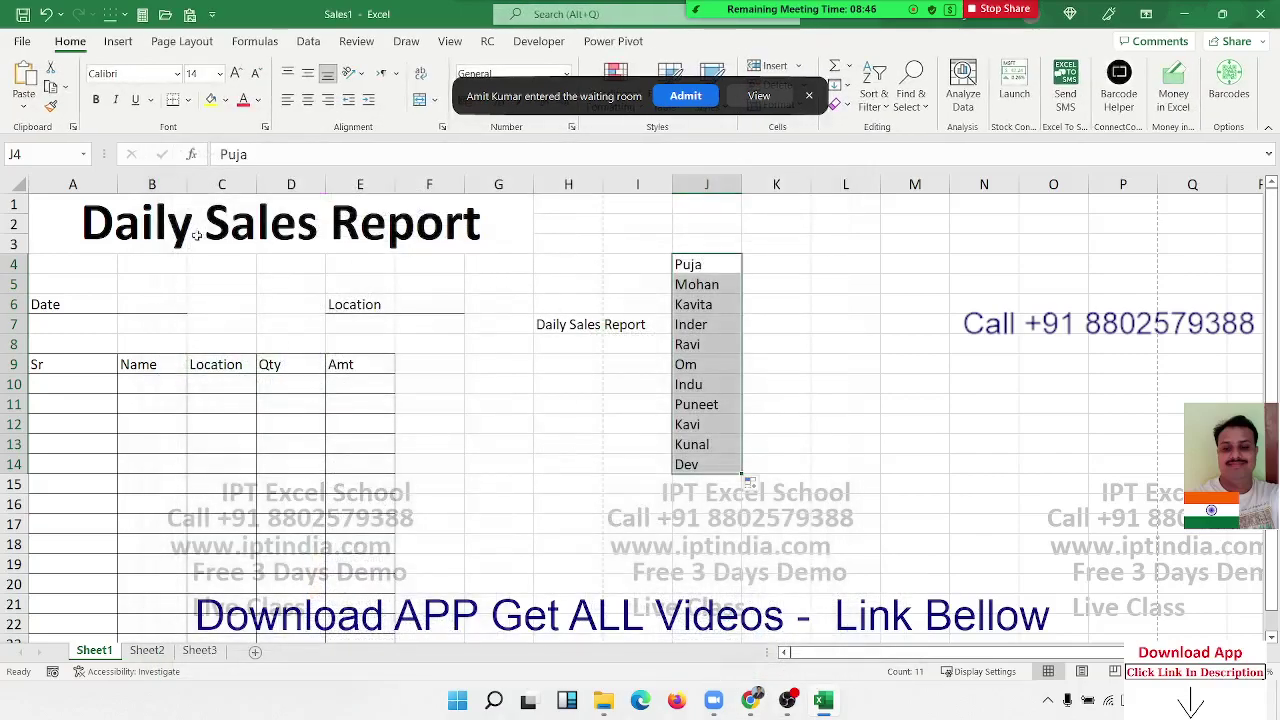
{"action": "left_click", "coordinate": [178, 264]}
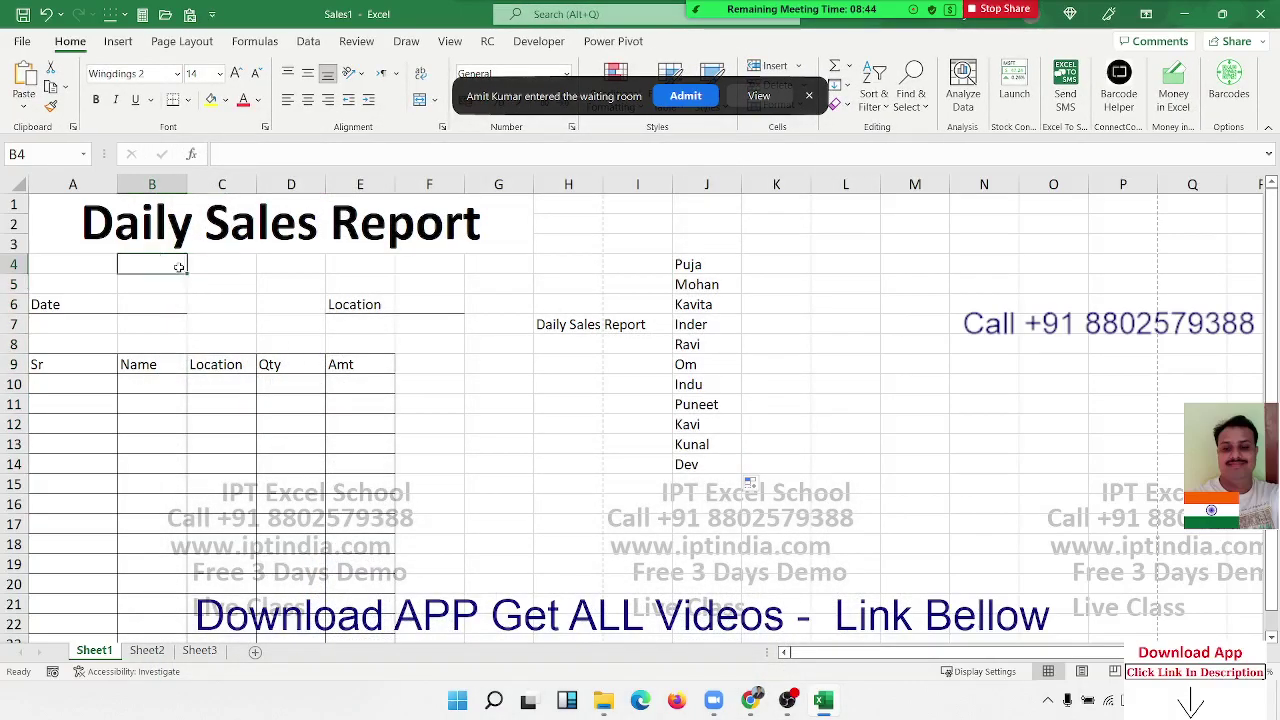
{"action": "left_click", "coordinate": [22, 41]}
{"action": "left_click", "coordinate": [23, 50]}
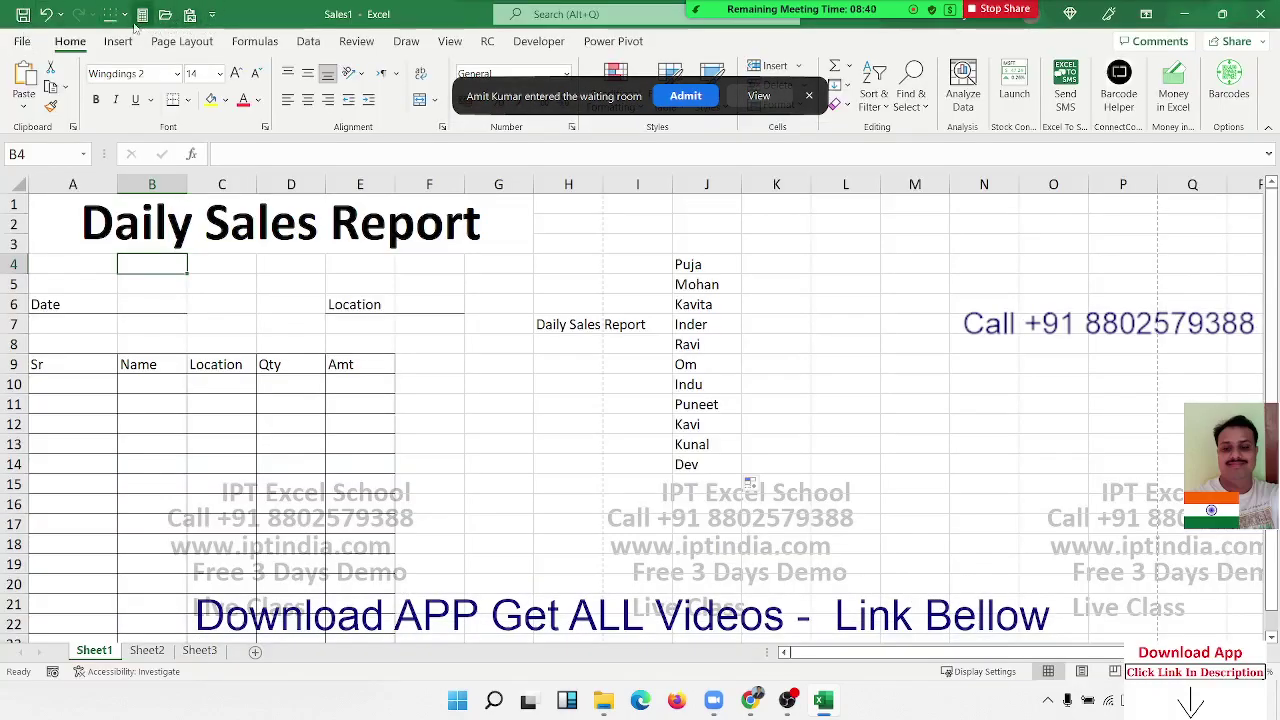
{"action": "left_click", "coordinate": [28, 52]}
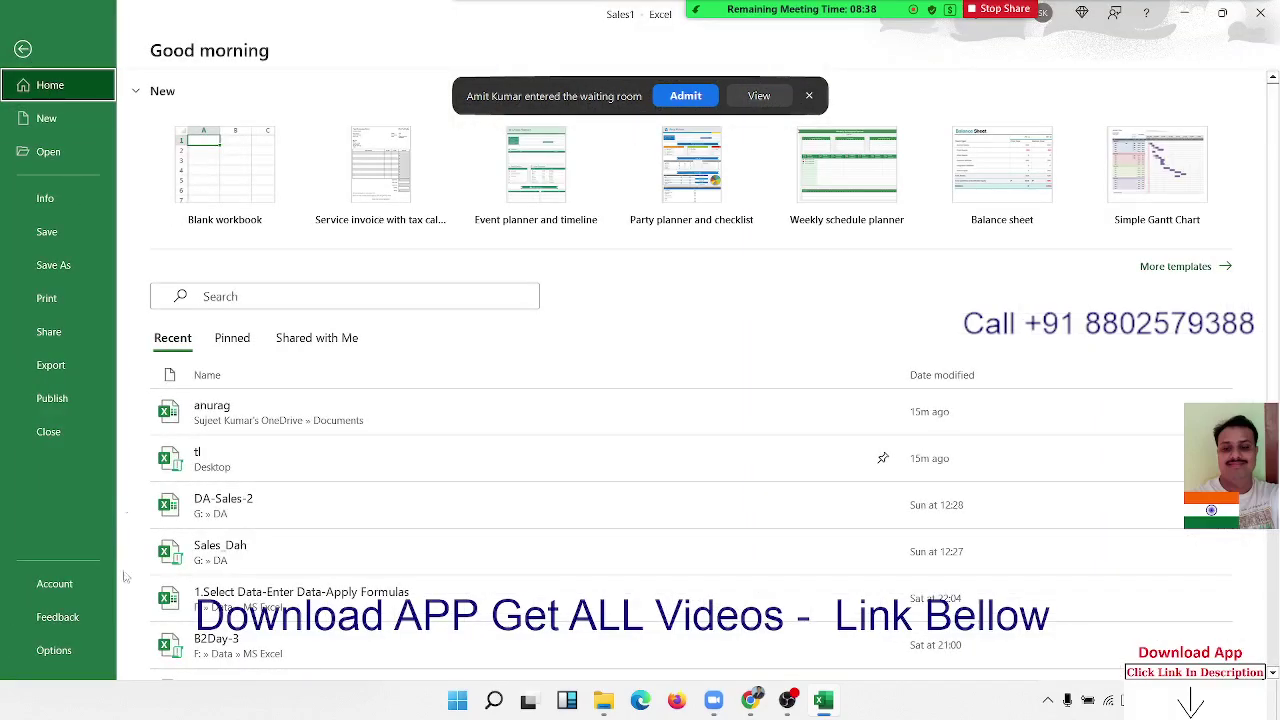
{"action": "left_click", "coordinate": [54, 651]}
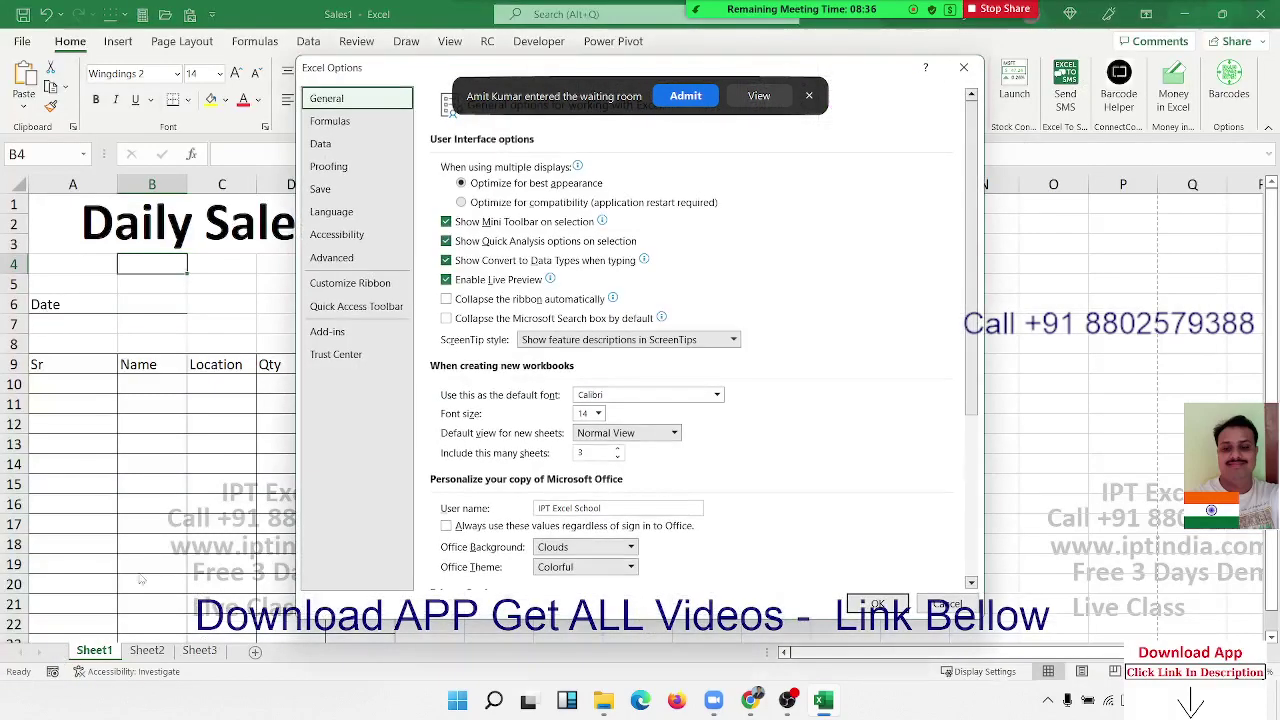
Remove Paste Special, Open, Calculator and Borders from the Quick Access Toolbar, re-add Borders, and apply
{"action": "left_click", "coordinate": [390, 307]}
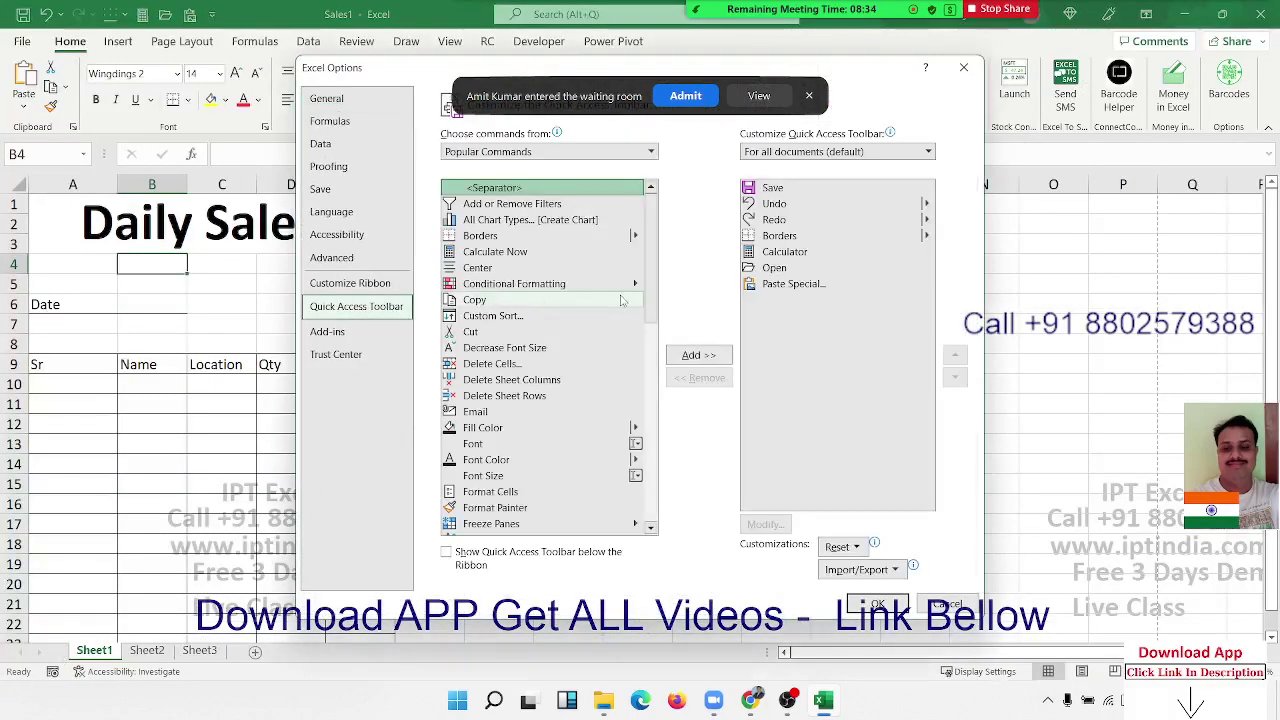
{"action": "left_click", "coordinate": [793, 284]}
{"action": "left_click", "coordinate": [708, 378]}
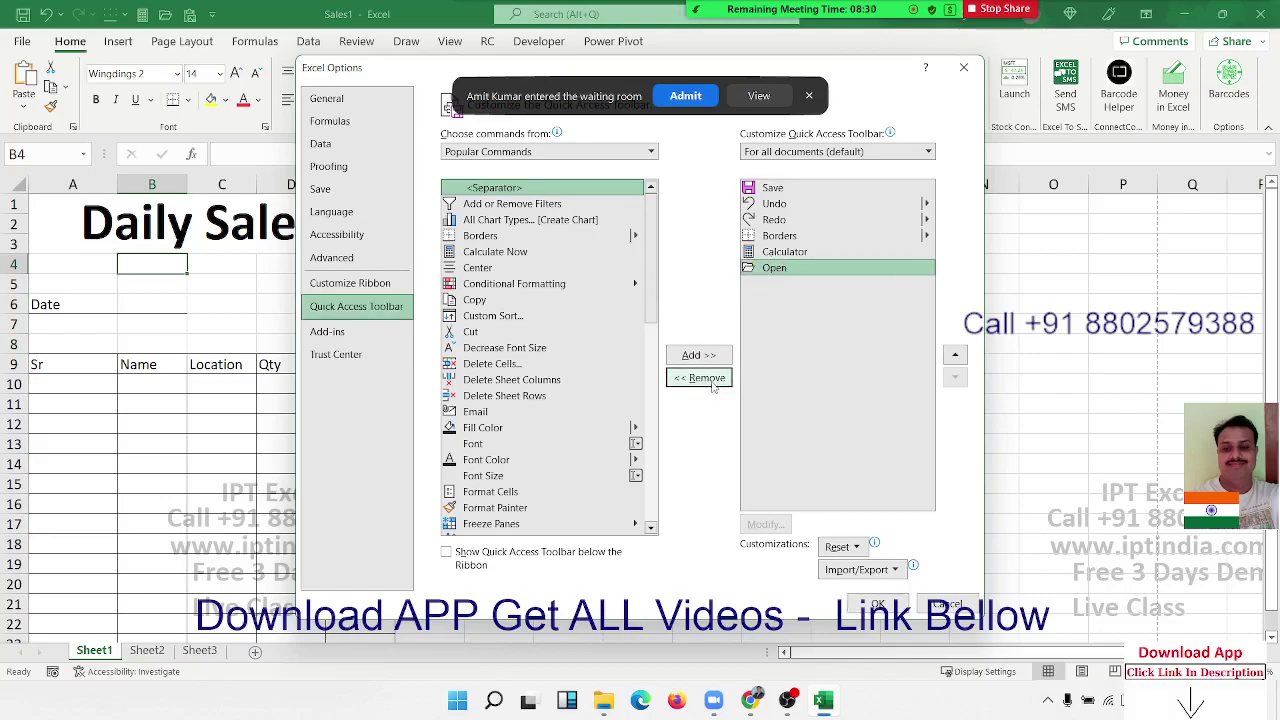
{"action": "left_click", "coordinate": [712, 384]}
{"action": "left_click", "coordinate": [712, 384]}
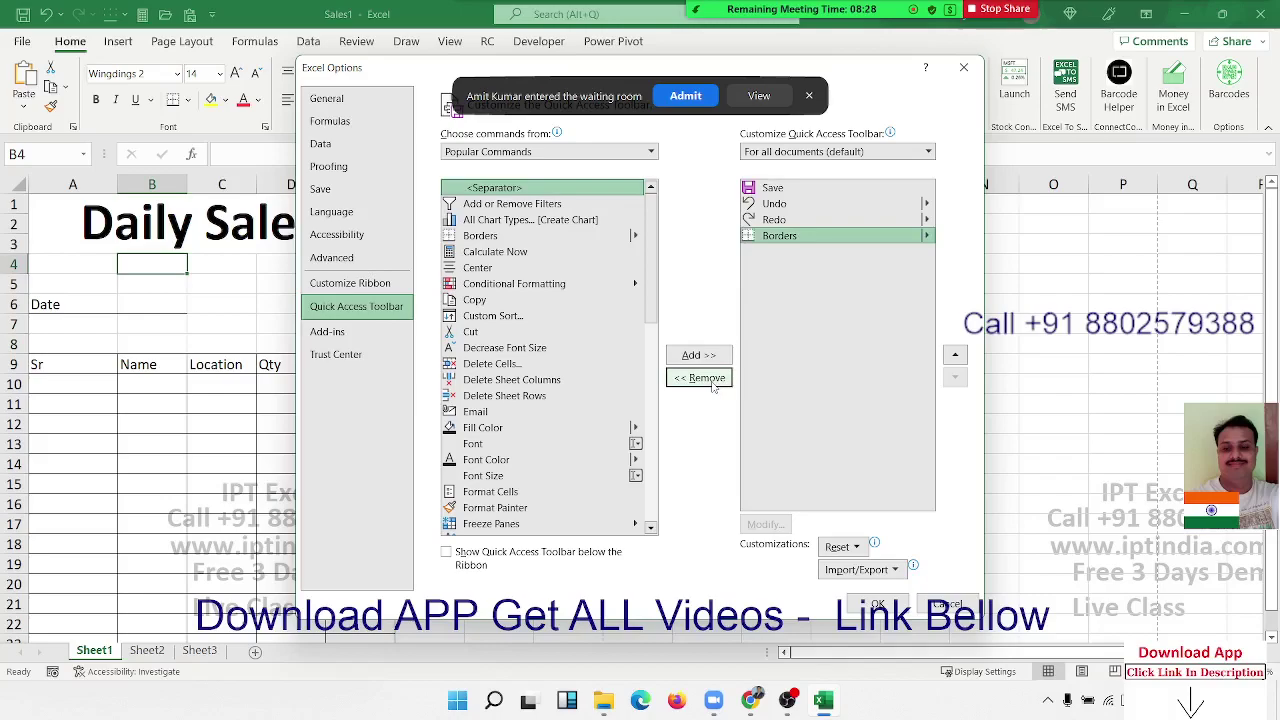
{"action": "left_click", "coordinate": [712, 384]}
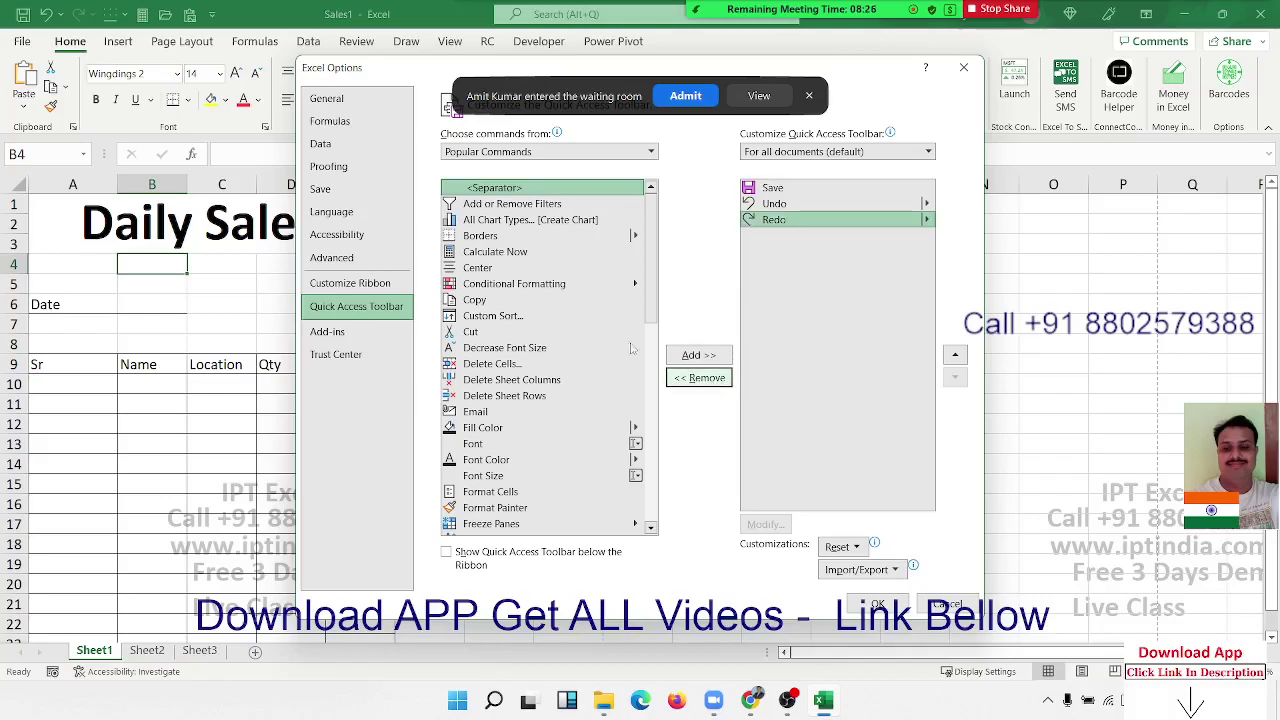
{"action": "left_click", "coordinate": [510, 238]}
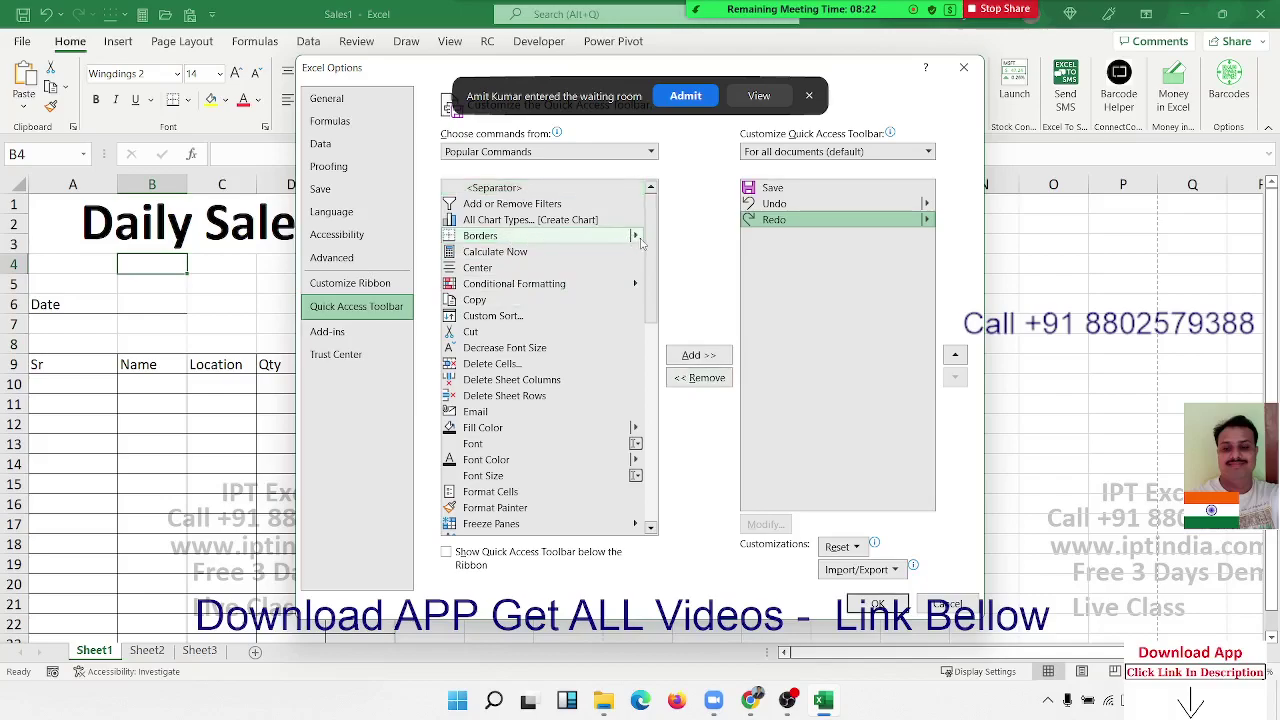
{"action": "left_click", "coordinate": [699, 356]}
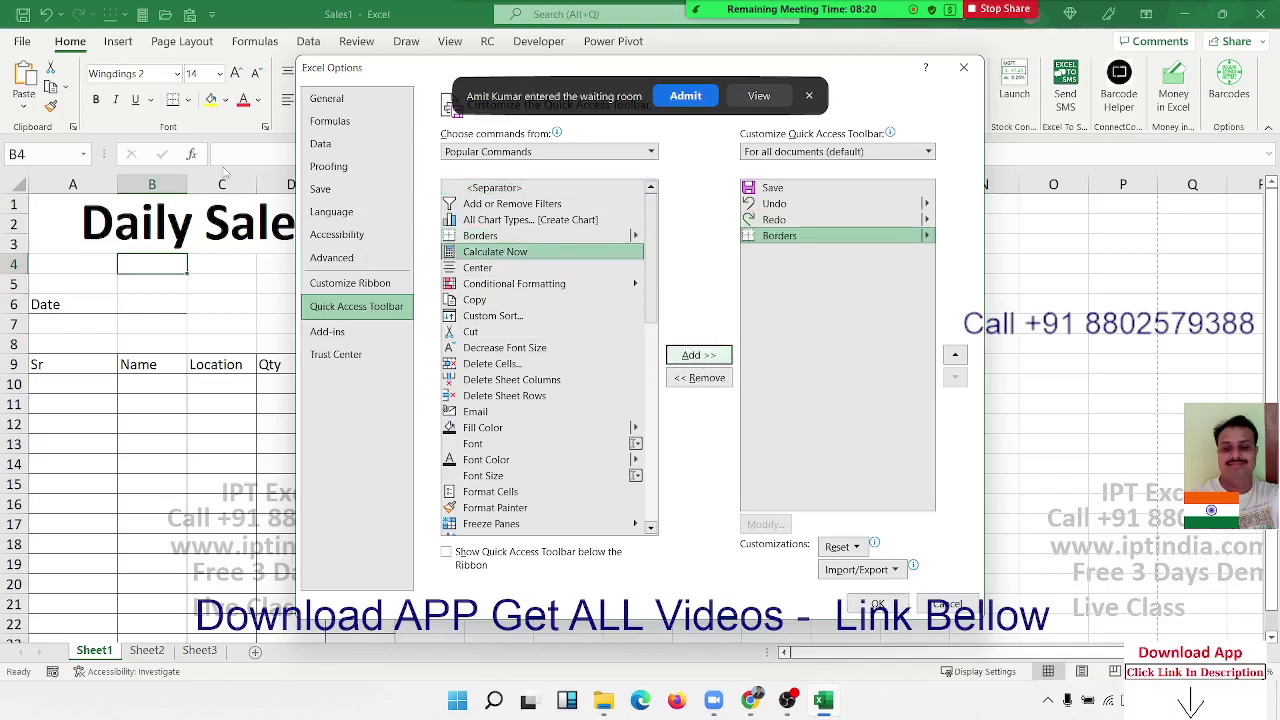
{"action": "left_click", "coordinate": [877, 605]}
Apply All Borders to L3:O11 using the Quick Access Toolbar Borders button (Alt, 4, A)
{"action": "left_click", "coordinate": [872, 282]}
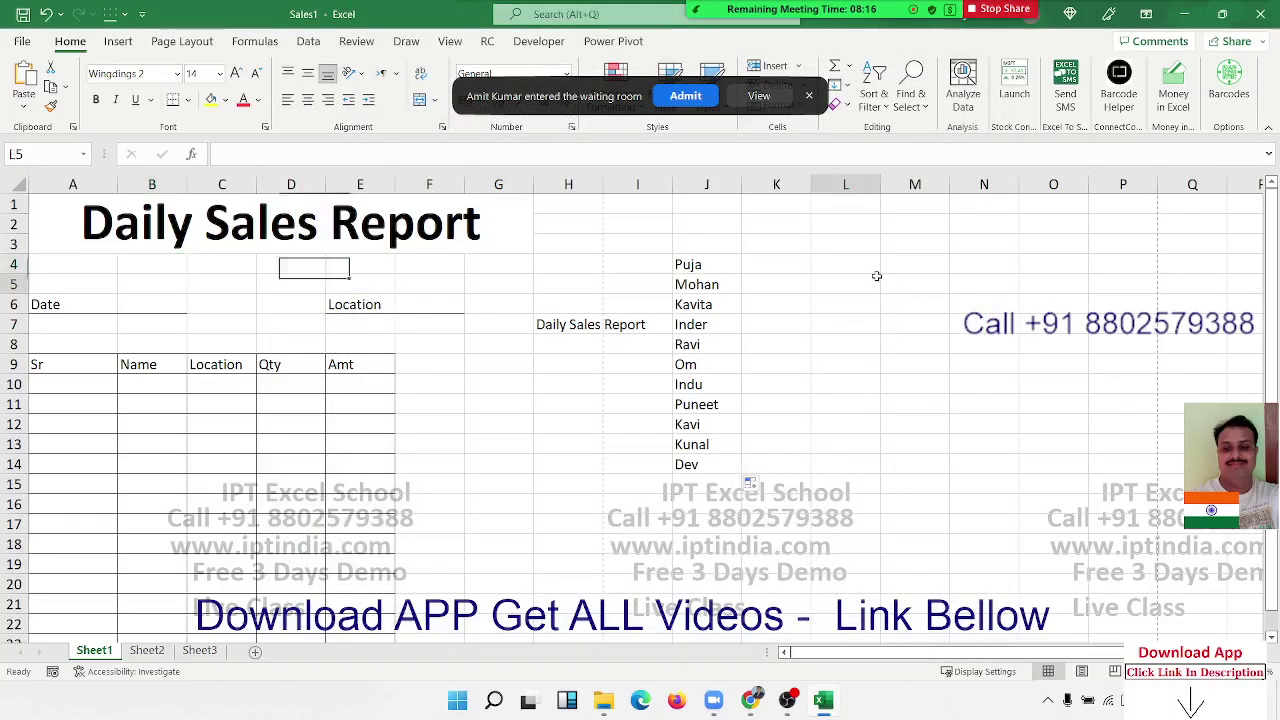
{"action": "left_click_drag", "start_coordinate": [860, 245], "coordinate": [1064, 415]}
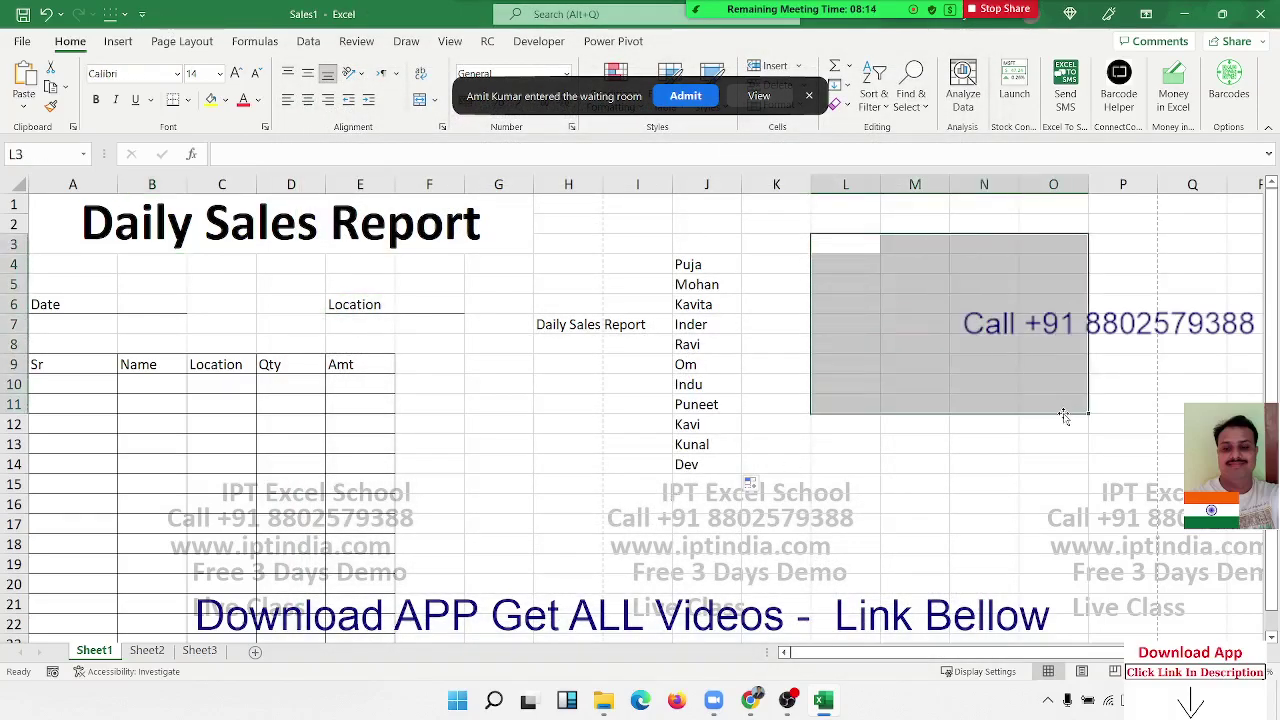
{"action": "key", "text": "alt"}
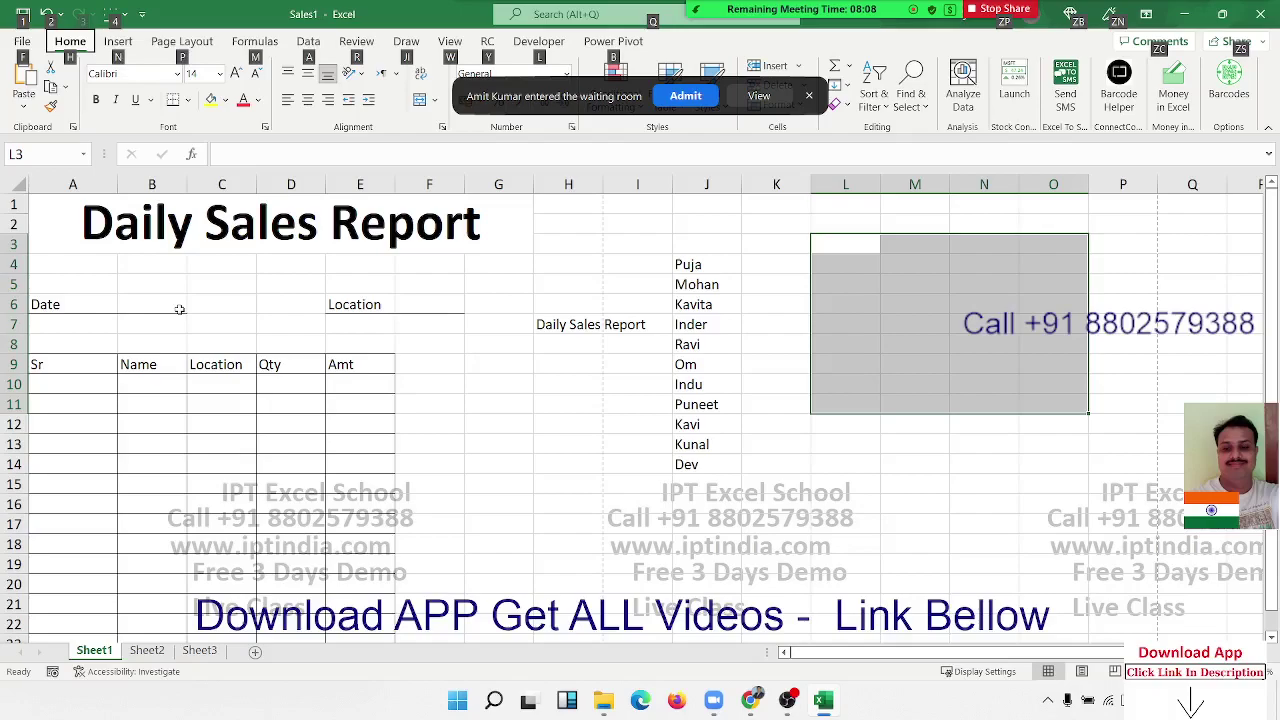
{"action": "key", "text": "4"}
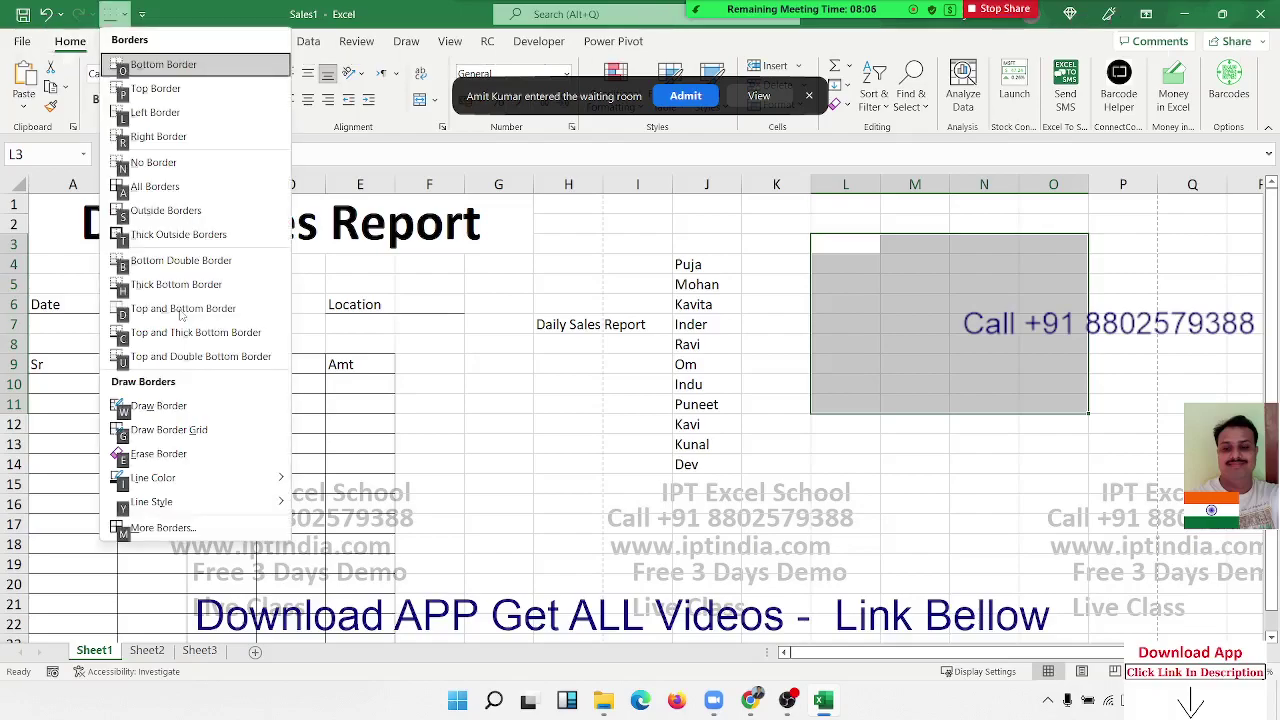
{"action": "key", "text": "a"}
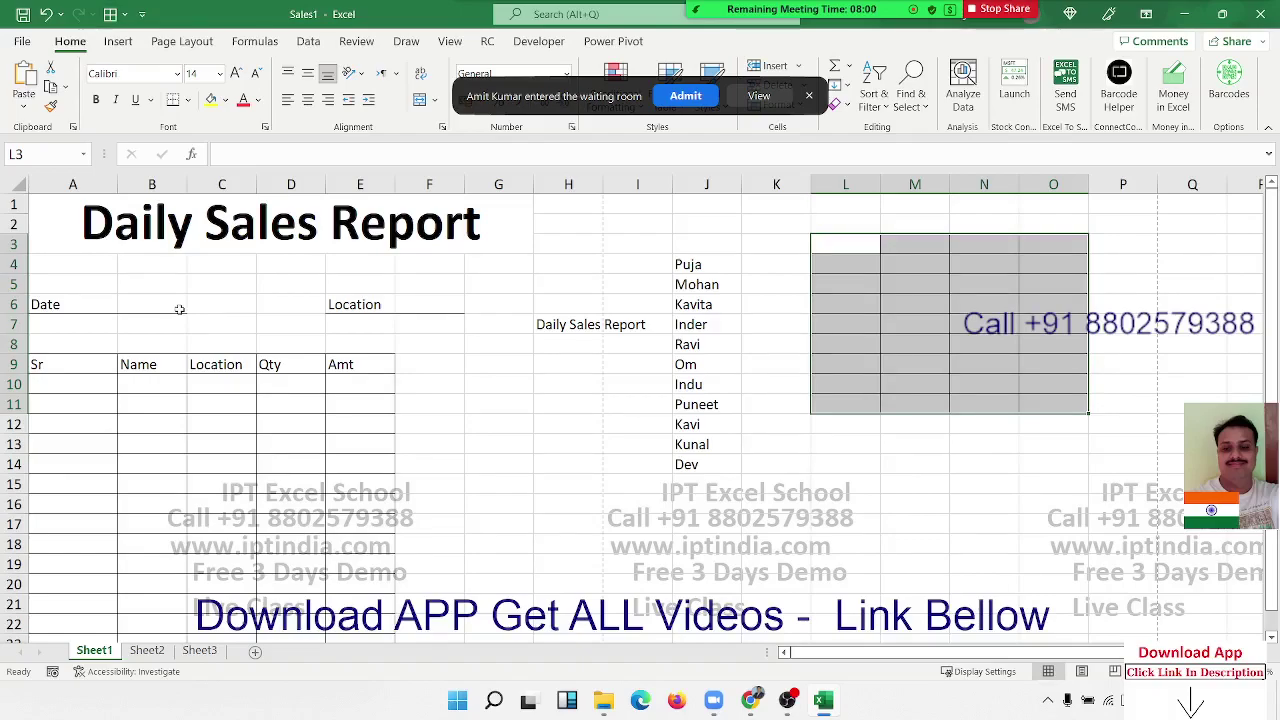
{"action": "left_click", "coordinate": [26, 45]}
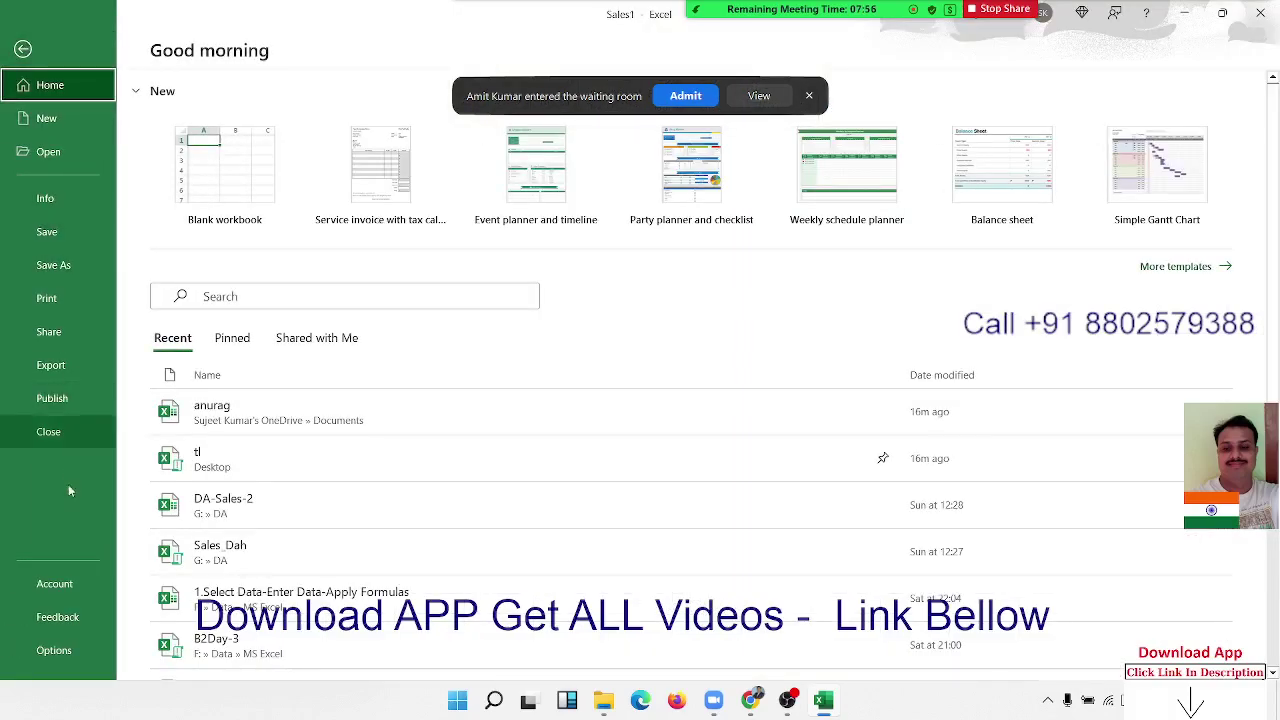
{"action": "left_click", "coordinate": [22, 51]}
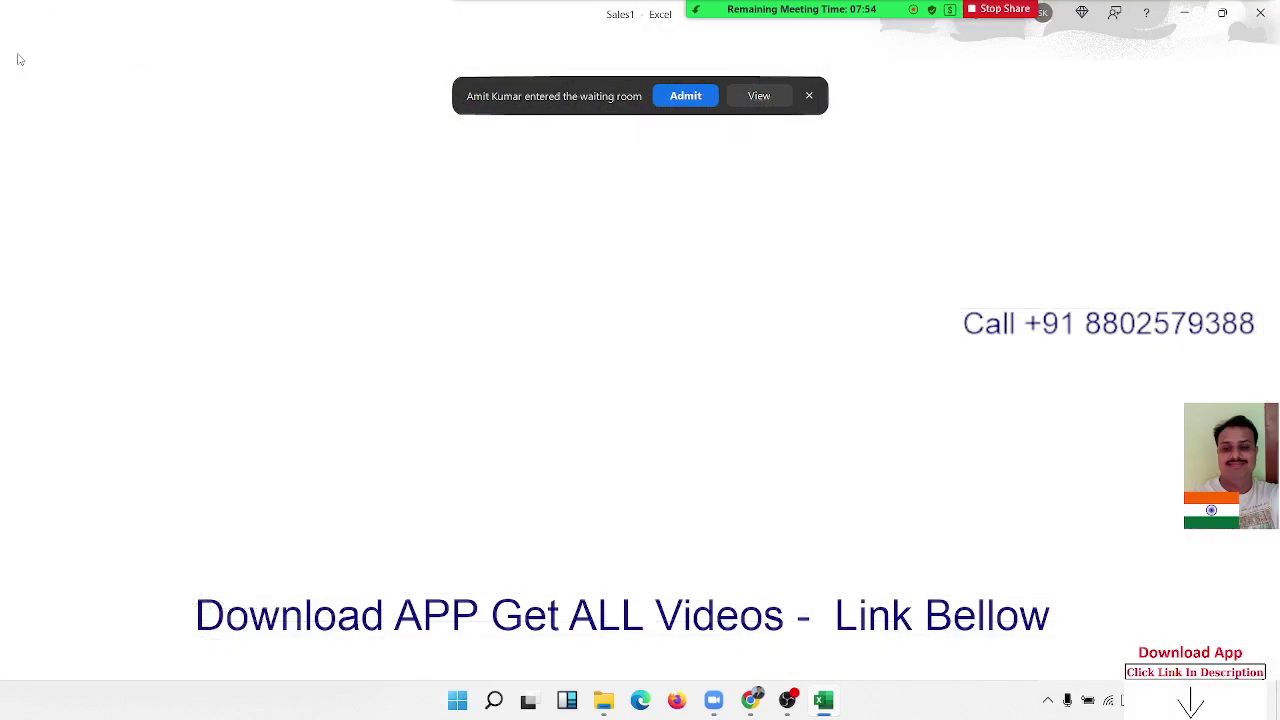